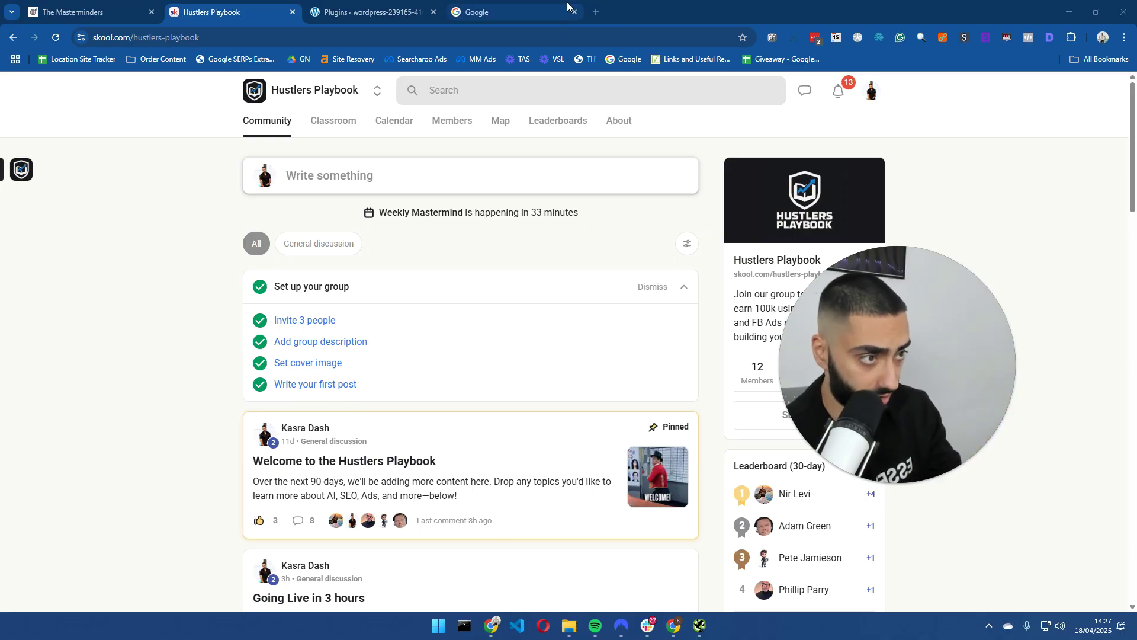
# - Search Google for 'dentists directory' and select the query text in the search box
pyautogui.click(525, 11)
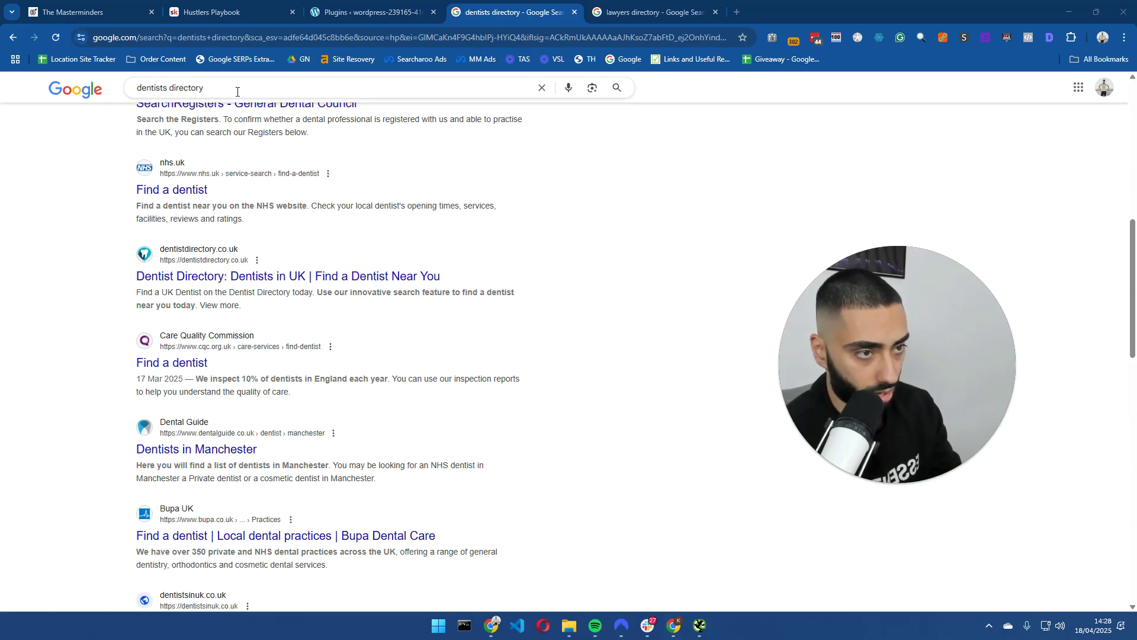
pyautogui.moveTo(205, 88); pyautogui.dragTo(139, 88)
# - Open the dentistdirectory.co.uk result from the Google search results
pyautogui.click(76, 202)
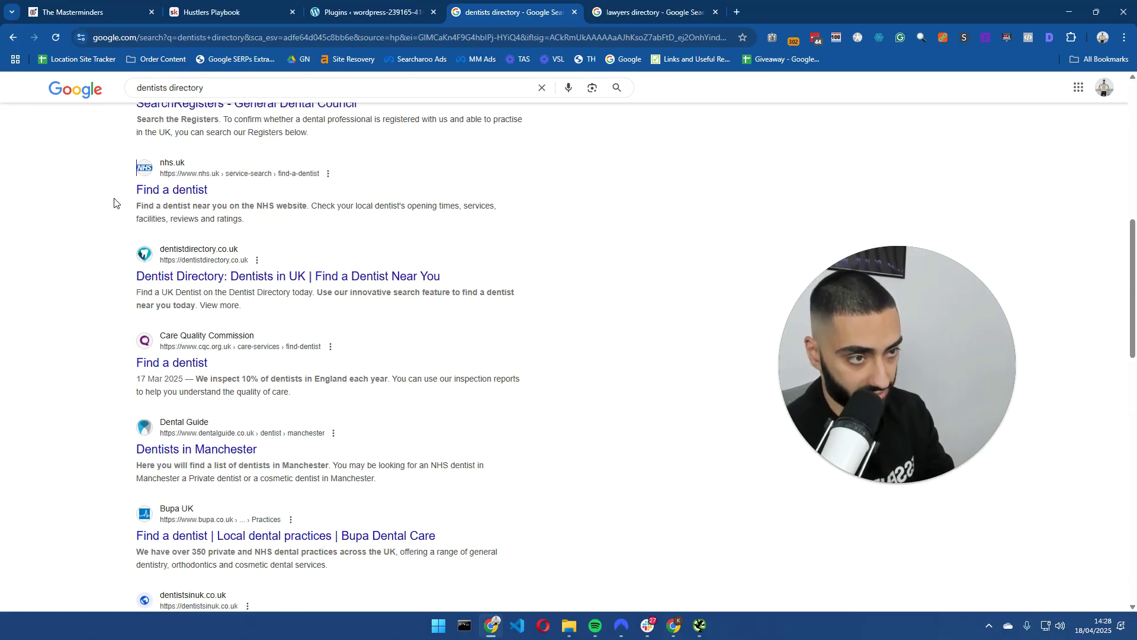
pyautogui.click(195, 278)
pyautogui.moveTo(879, 488)
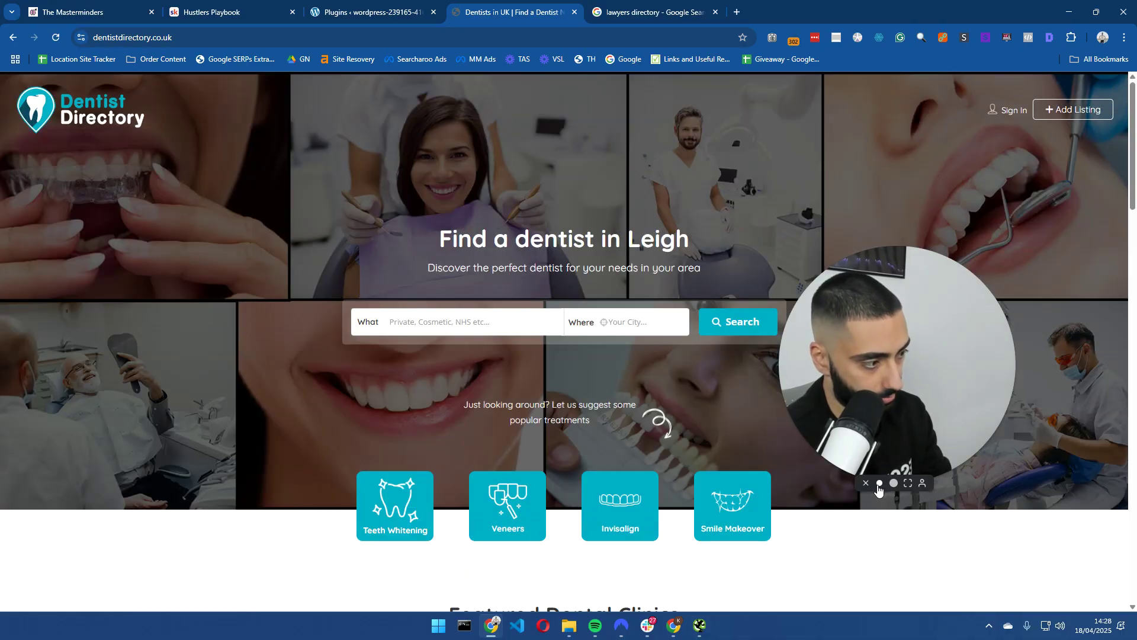
pyautogui.click(879, 483)
pyautogui.moveTo(865, 461); pyautogui.dragTo(1072, 468)
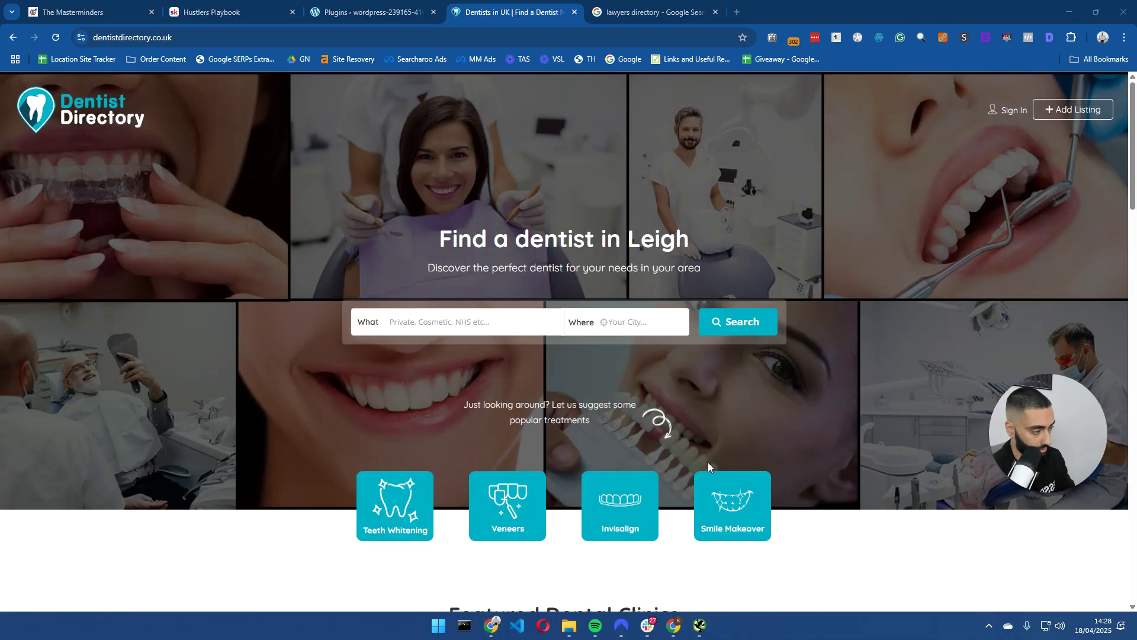
# - Scroll through the hero, Featured Dental Clinics and Popular Locations sections of Dentist Directory
pyautogui.scroll(-5, 708, 462)
pyautogui.scroll(-5, 681, 459)
pyautogui.scroll(2, 363, 360)
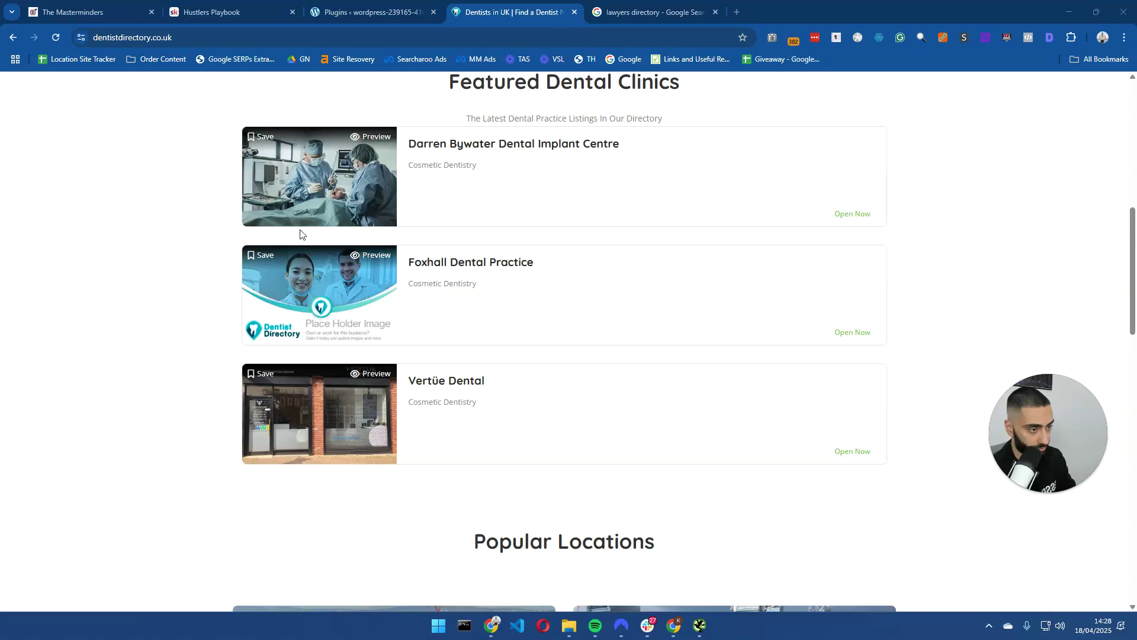
pyautogui.scroll(7, 448, 359)
pyautogui.scroll(3, 464, 321)
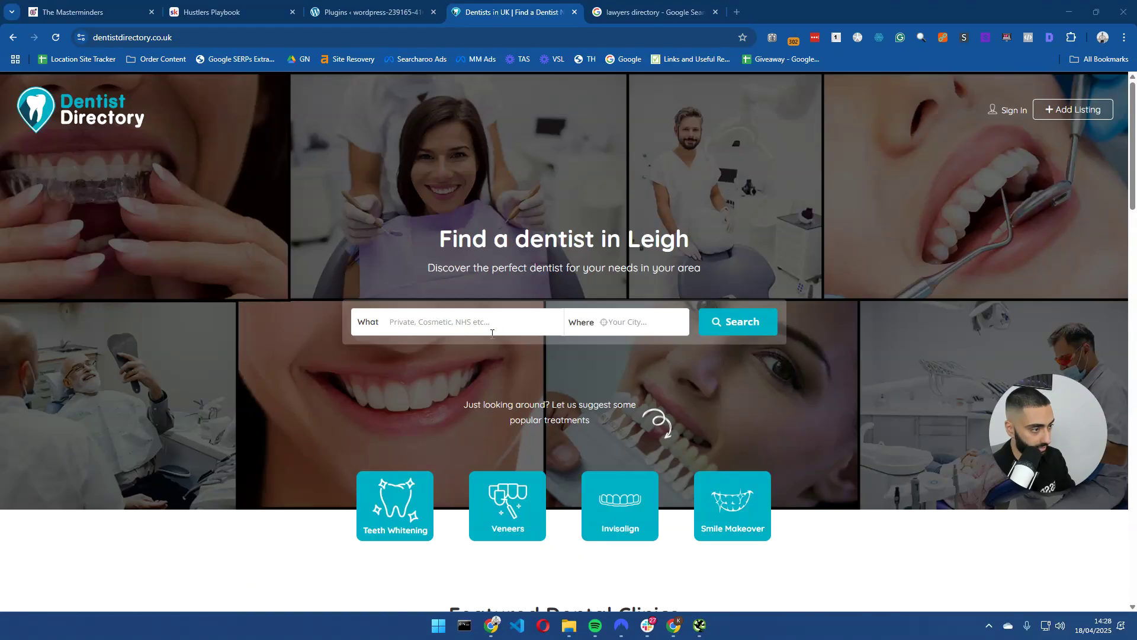
pyautogui.scroll(-15, 427, 349)
pyautogui.scroll(-10, 200, 333)
pyautogui.scroll(6, 265, 286)
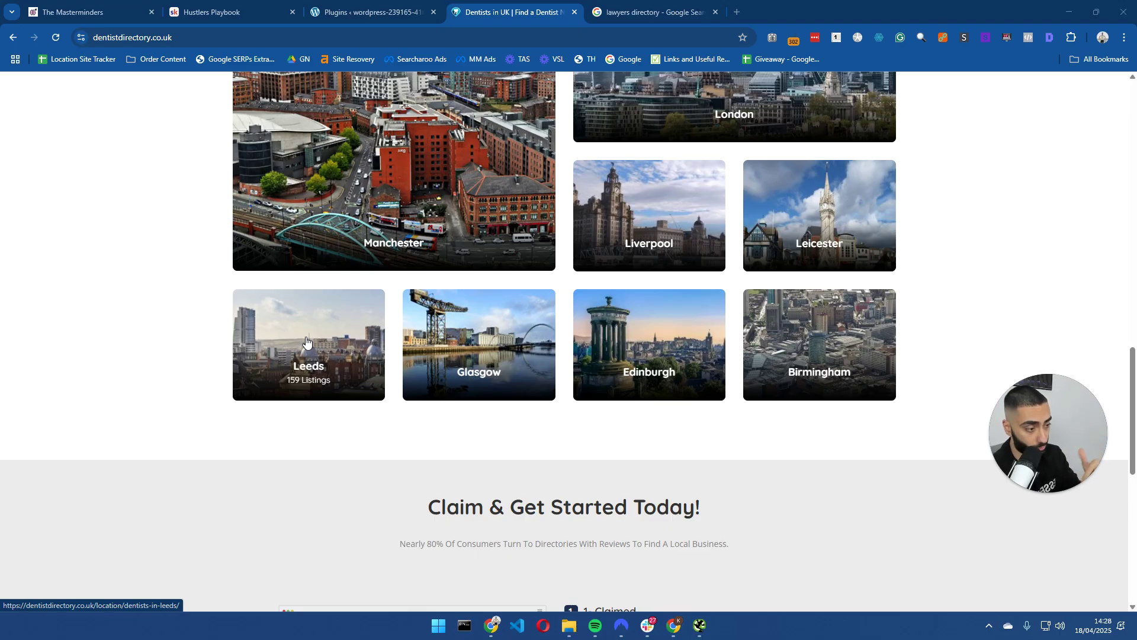
pyautogui.scroll(-9, 306, 342)
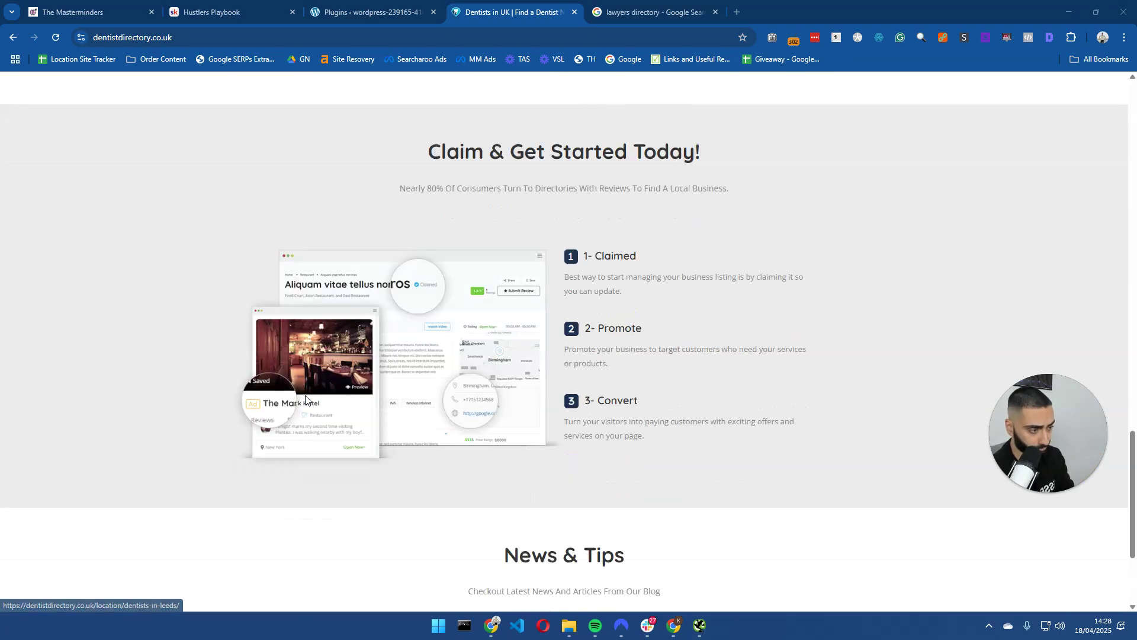
pyautogui.scroll(15, 356, 290)
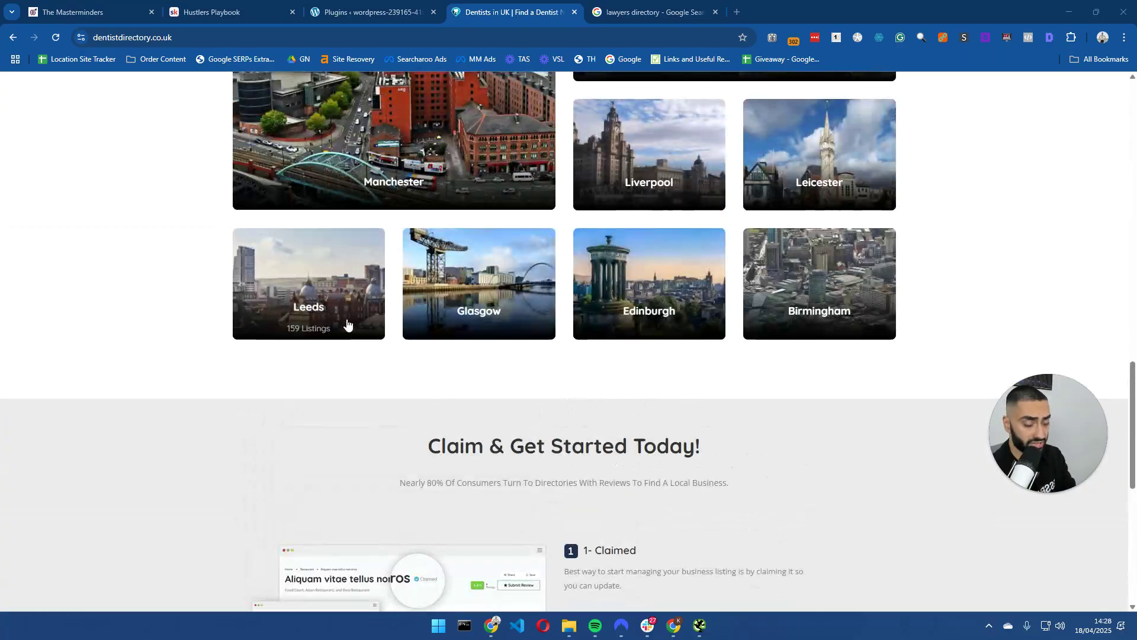
pyautogui.scroll(1, 197, 333)
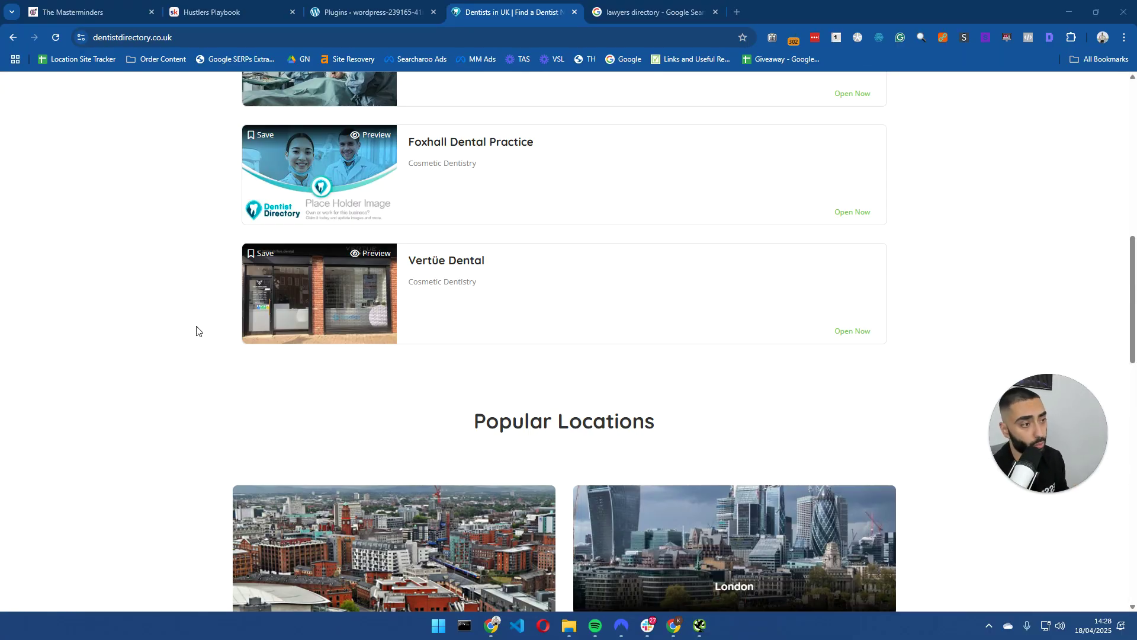
pyautogui.scroll(3, 197, 332)
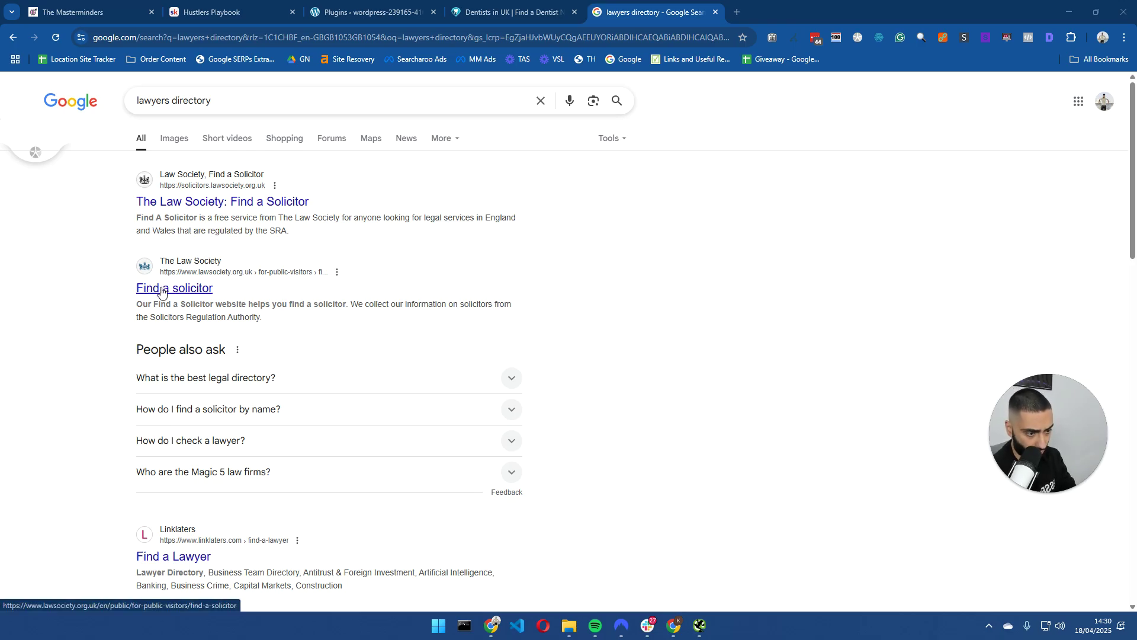
# - Preview the Law Society Find a Solicitor result in a new tab, then close it
pyautogui.middleClick(162, 292)
pyautogui.click(798, 9)
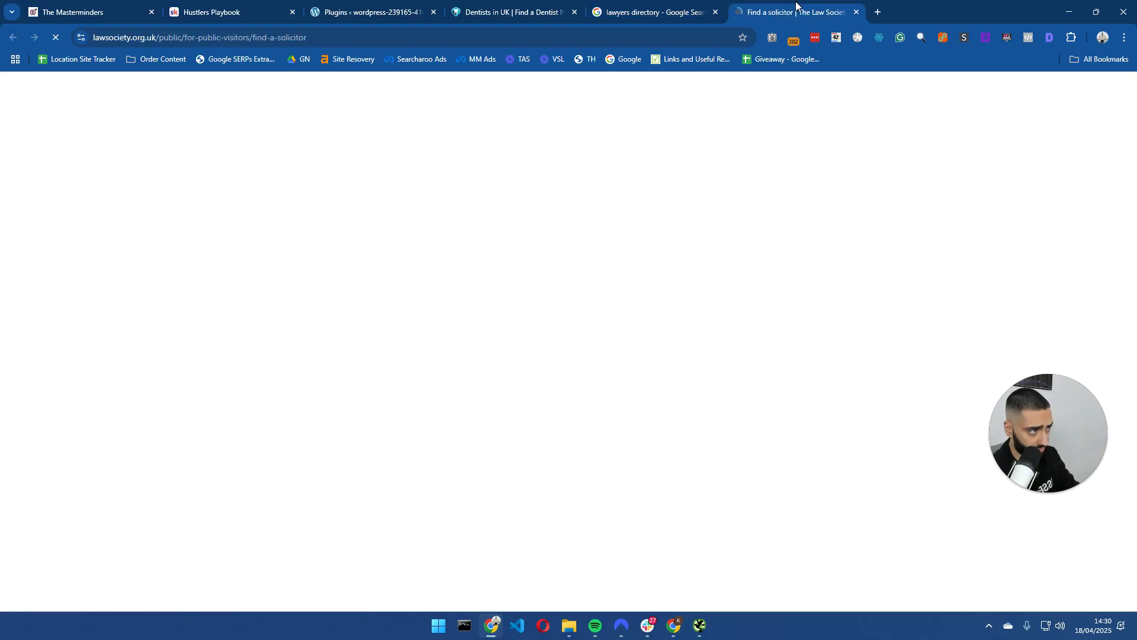
pyautogui.scroll(-6, 289, 363)
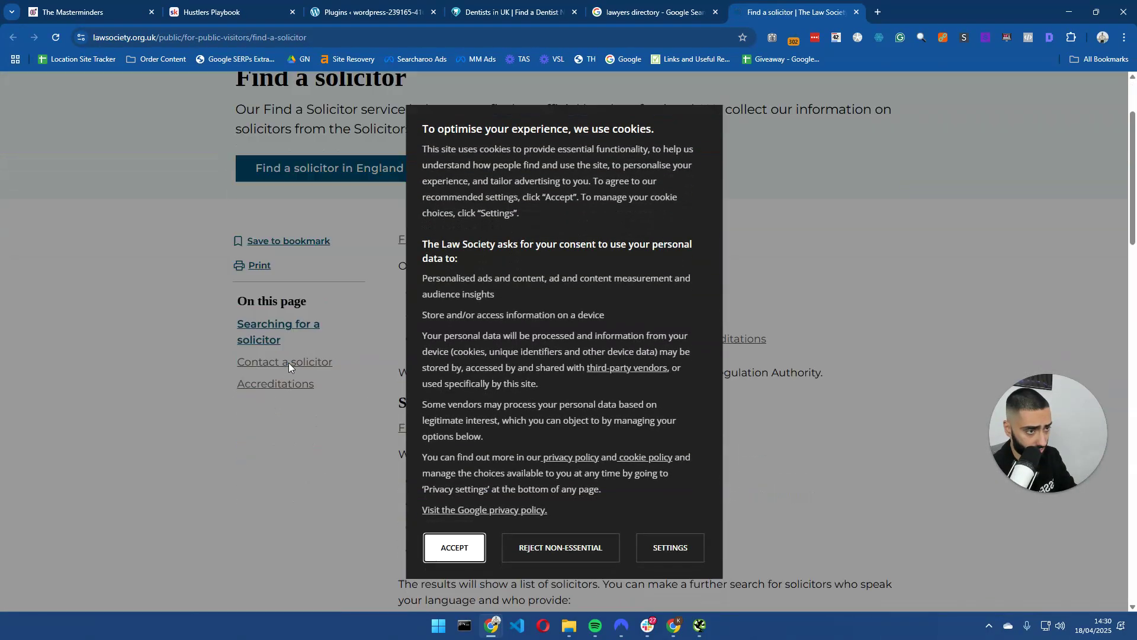
pyautogui.click(657, 12)
pyautogui.middleClick(787, 9)
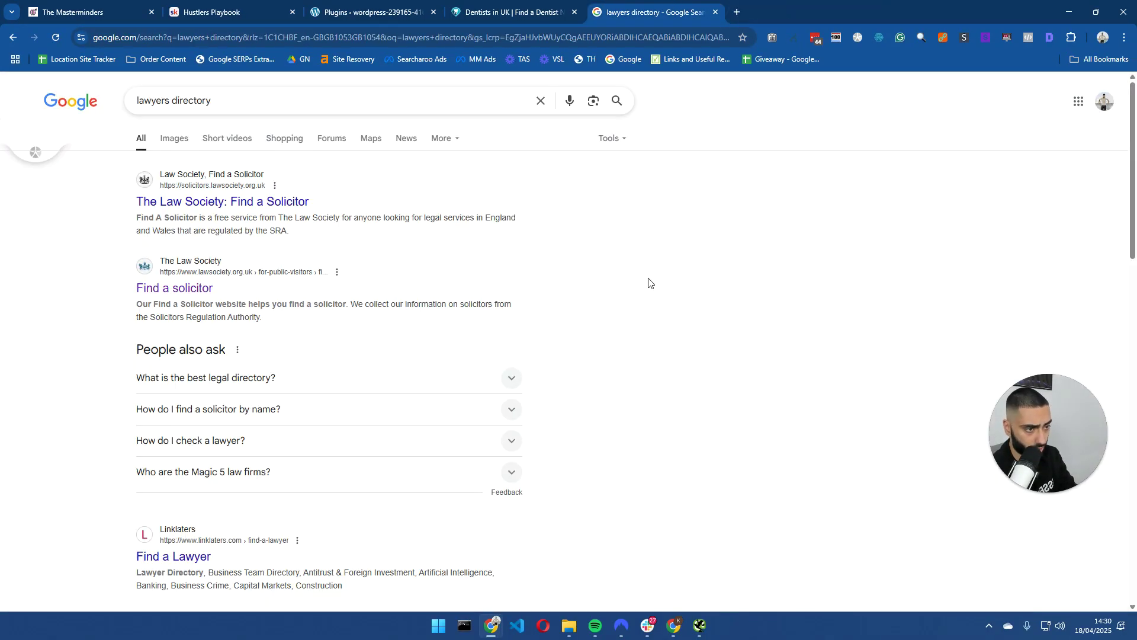
pyautogui.scroll(-4, 653, 286)
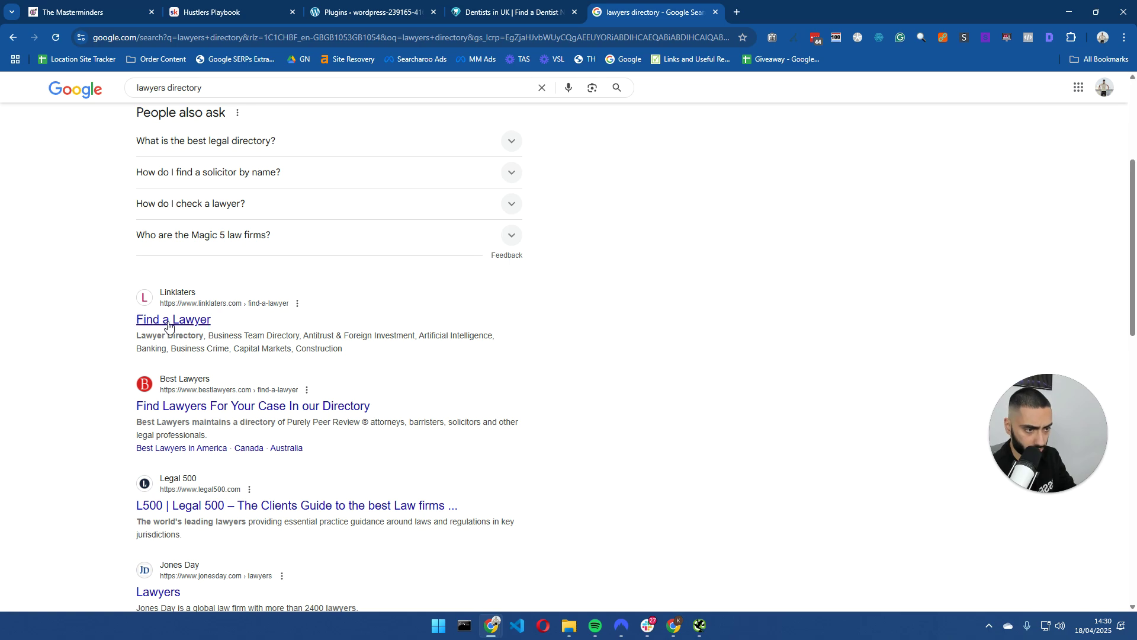
# - Open the Best Lawyers directory in a new tab and find 'unite' to reach United Kingdom
pyautogui.middleClick(190, 408)
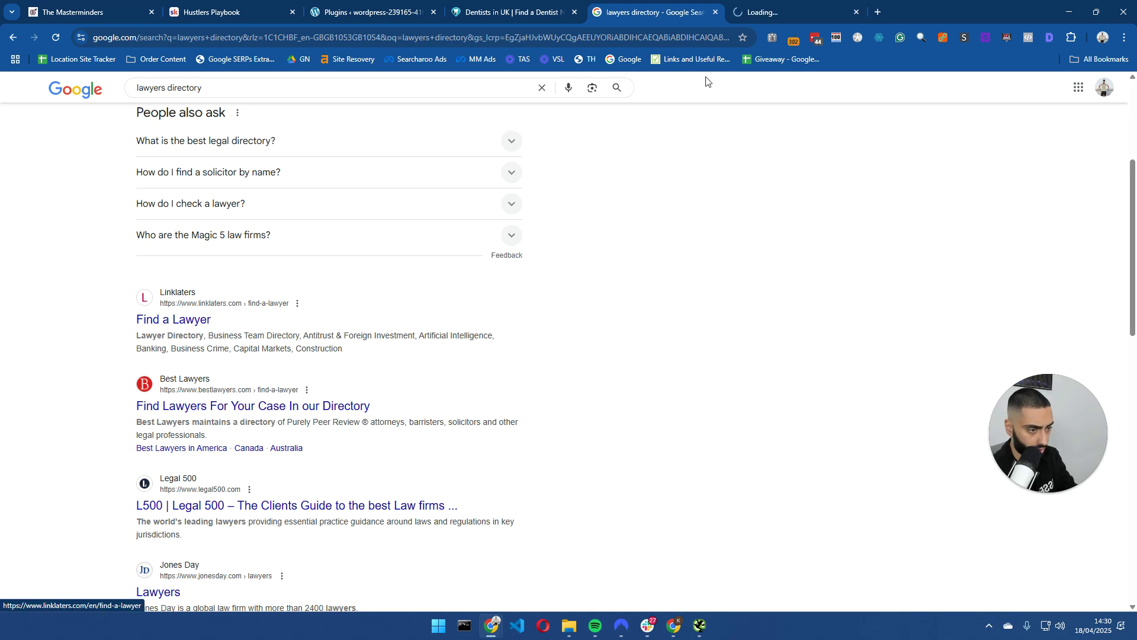
pyautogui.click(786, 9)
pyautogui.scroll(-10, 474, 297)
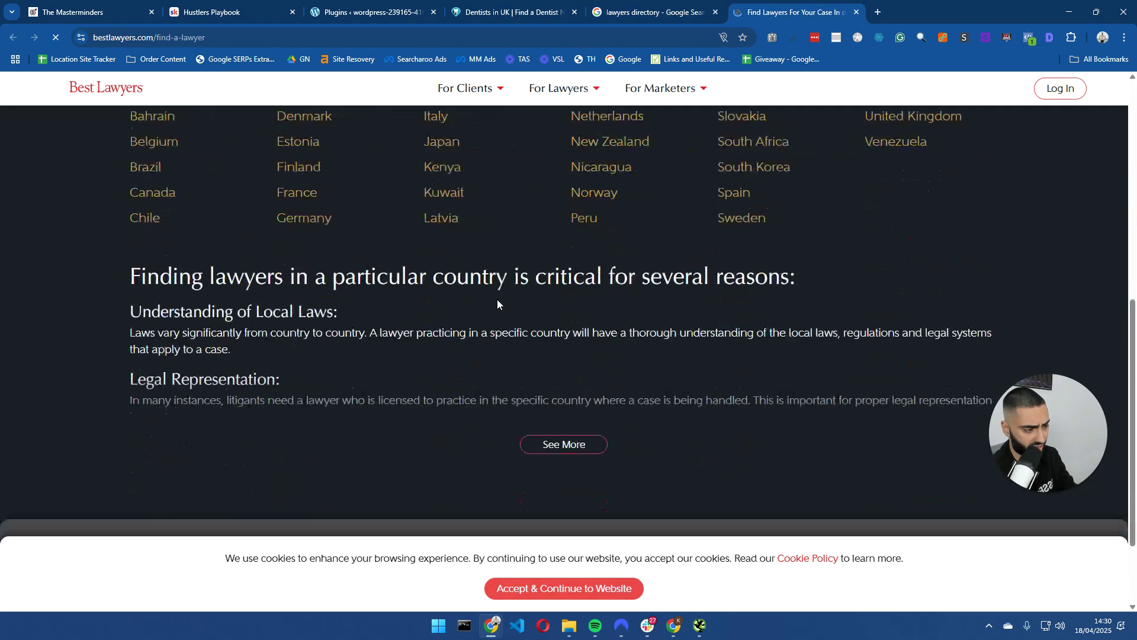
pyautogui.scroll(-2, 542, 570)
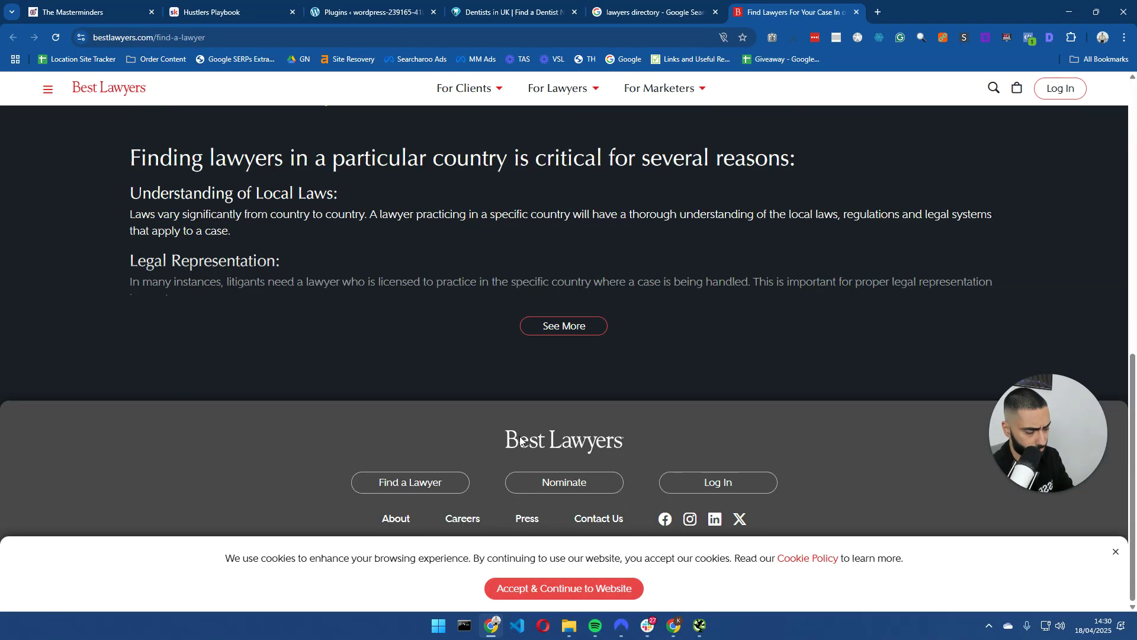
pyautogui.scroll(2, 501, 421)
pyautogui.scroll(7, 501, 419)
pyautogui.scroll(-3, 341, 413)
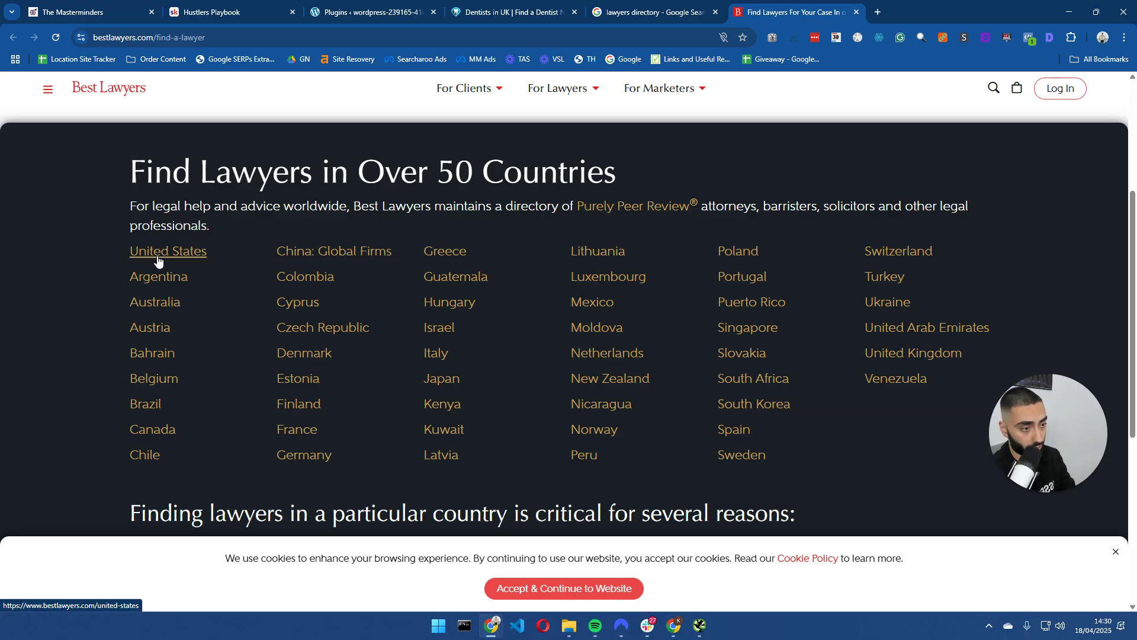
pyautogui.hotkey('ctrl', 'f')
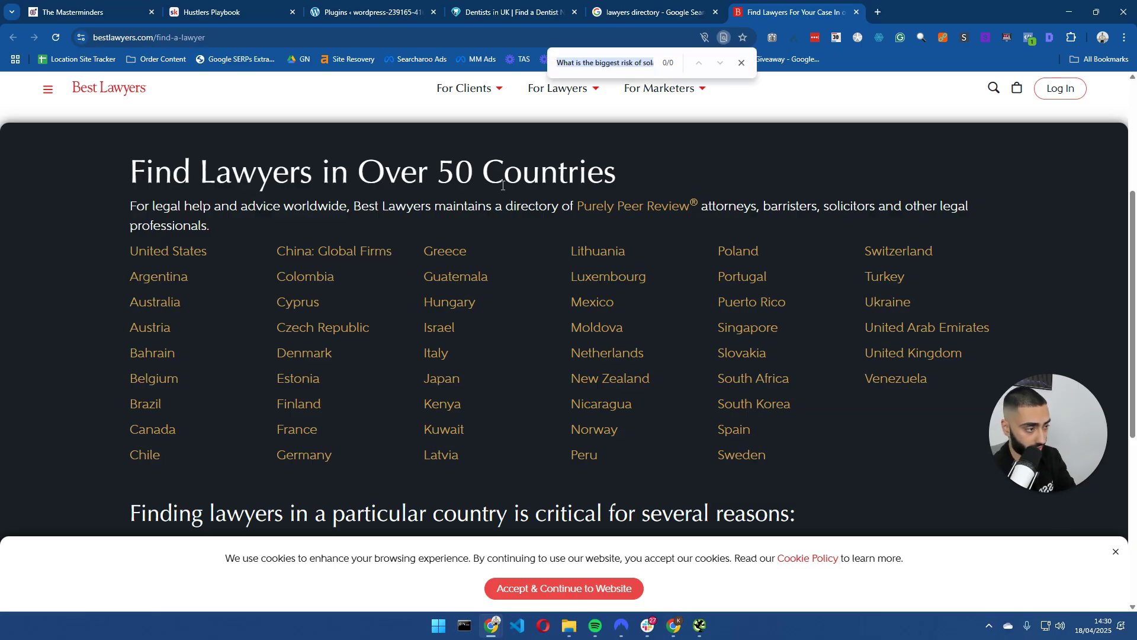
pyautogui.write('unite')
pyautogui.press('Return')
pyautogui.press('Return')
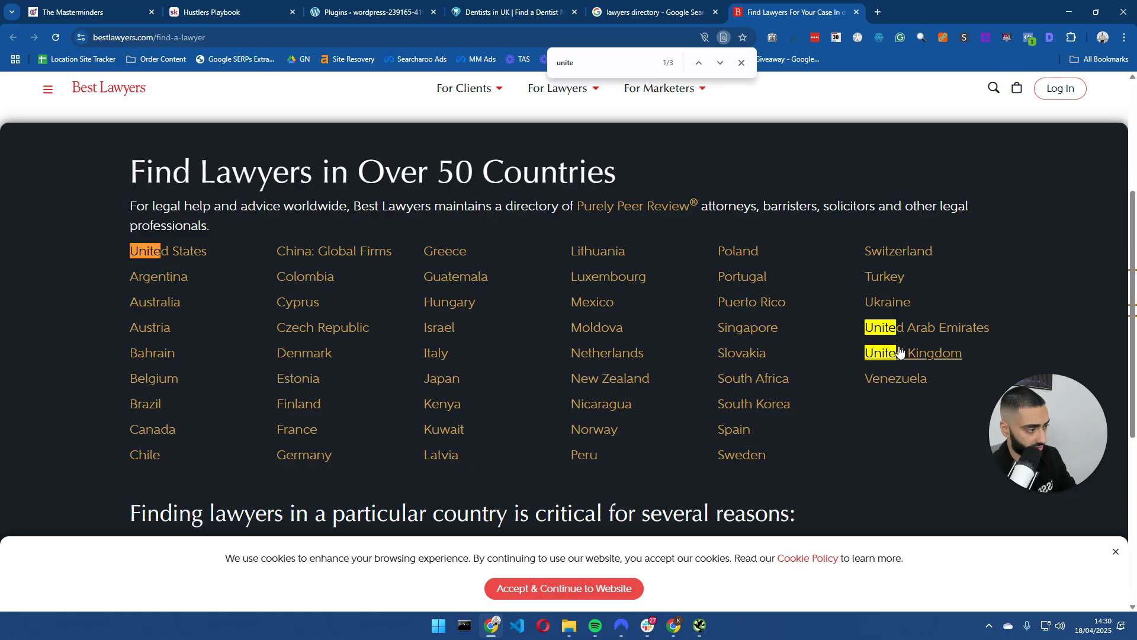
# - Open the Best Lawyers United Kingdom page and scroll its practice areas
pyautogui.hotkey('ctrl', 'Return')
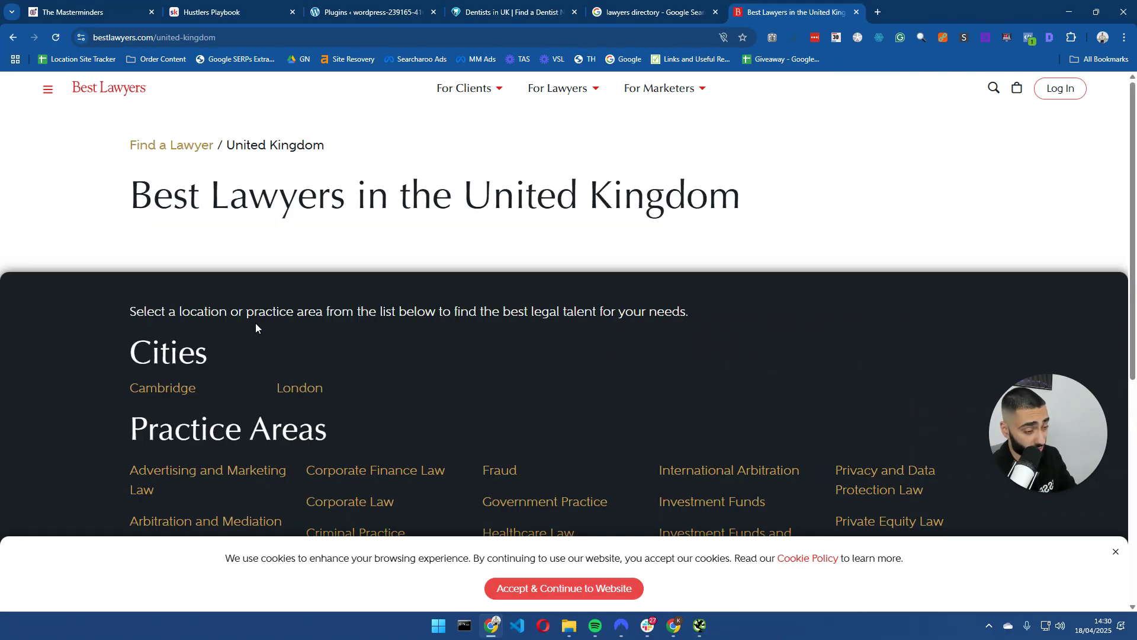
pyautogui.scroll(-5, 254, 325)
pyautogui.scroll(5, 239, 360)
pyautogui.scroll(-3, 239, 364)
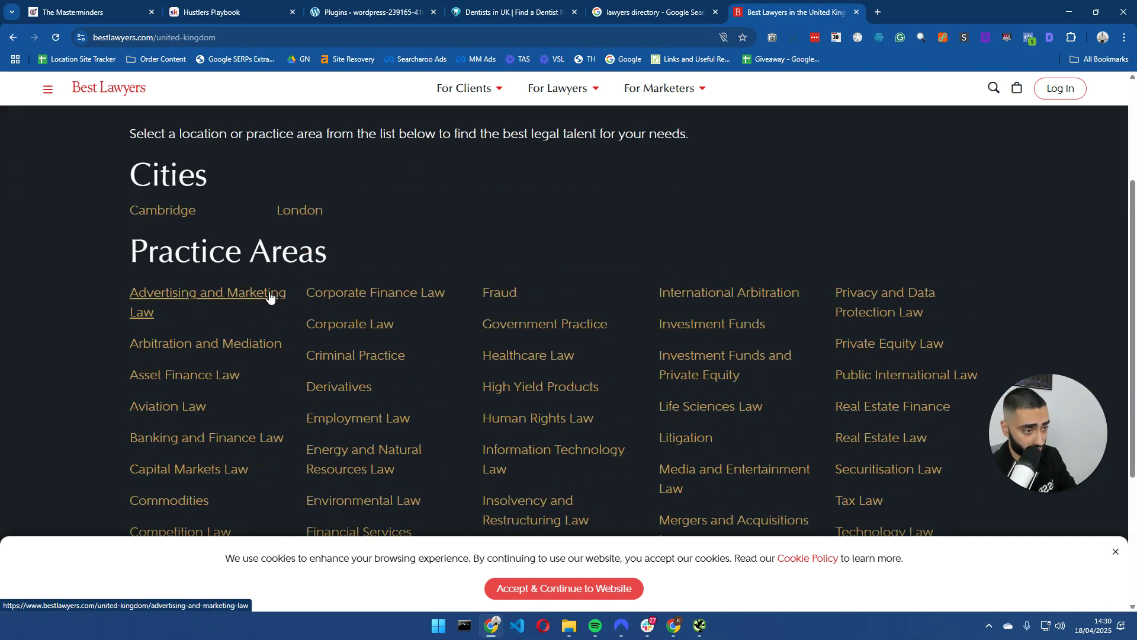
pyautogui.scroll(-3, 232, 302)
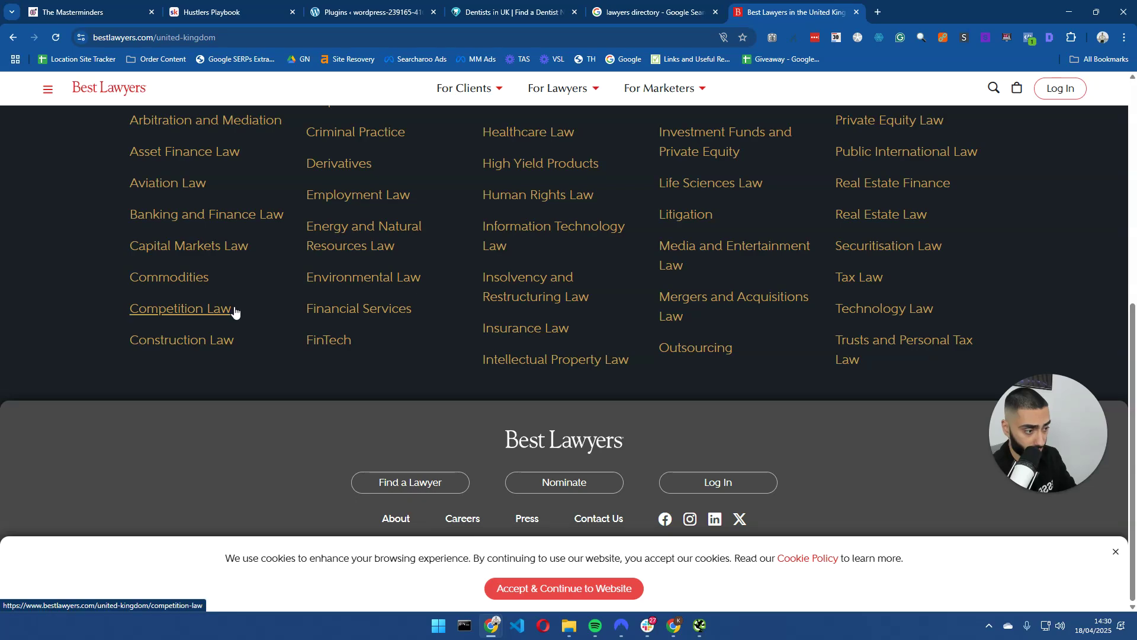
pyautogui.scroll(1, 379, 308)
pyautogui.scroll(1, 693, 285)
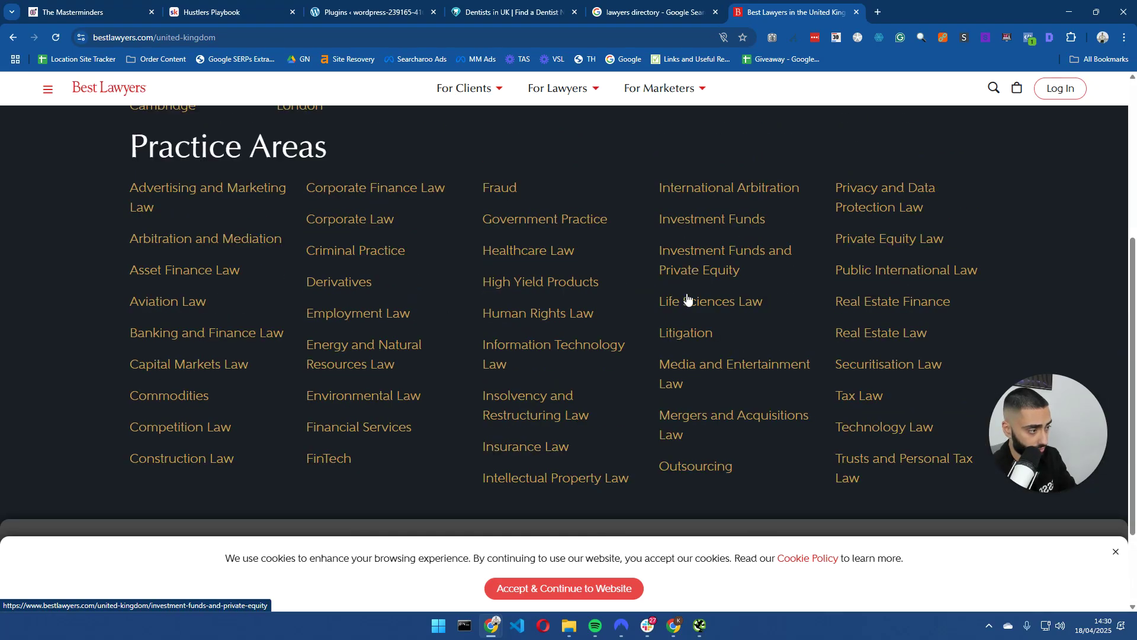
# - View the UK Litigation listing with 12 profiled results, then return to Practice Areas
pyautogui.click(696, 339)
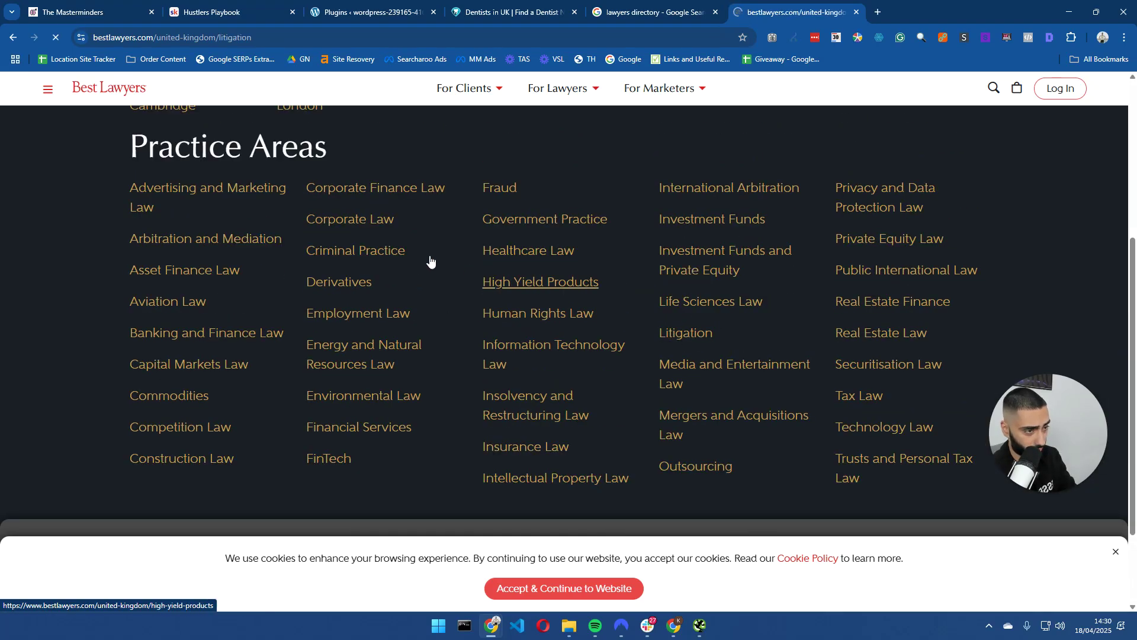
pyautogui.scroll(-4, 330, 283)
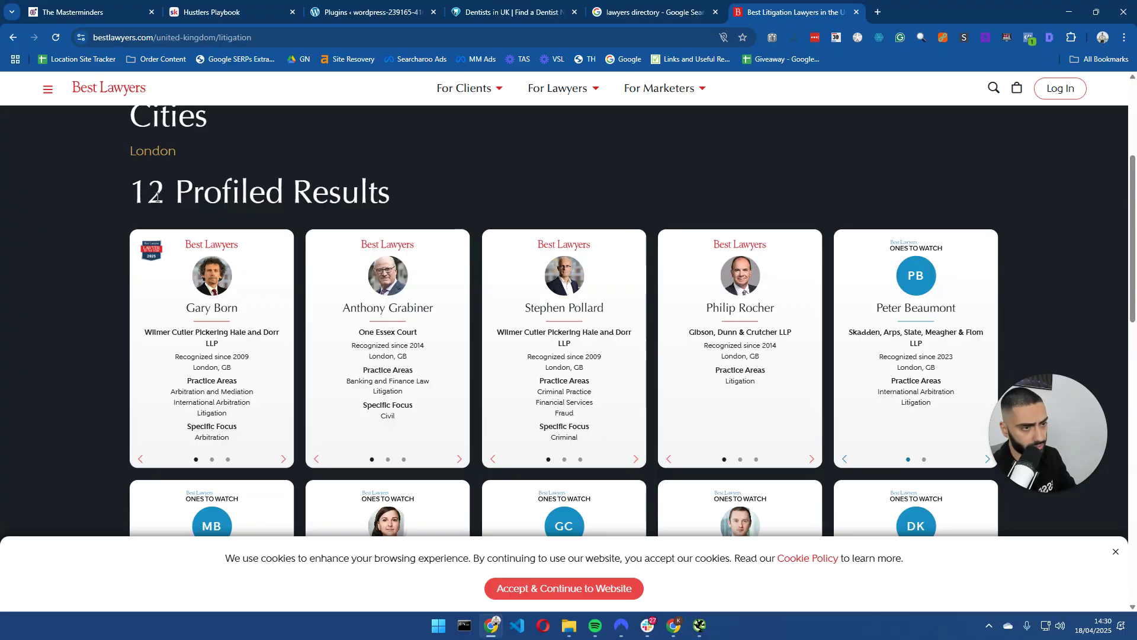
pyautogui.moveTo(147, 190); pyautogui.dragTo(379, 191)
pyautogui.scroll(-5, 382, 216)
pyautogui.scroll(-8, 581, 273)
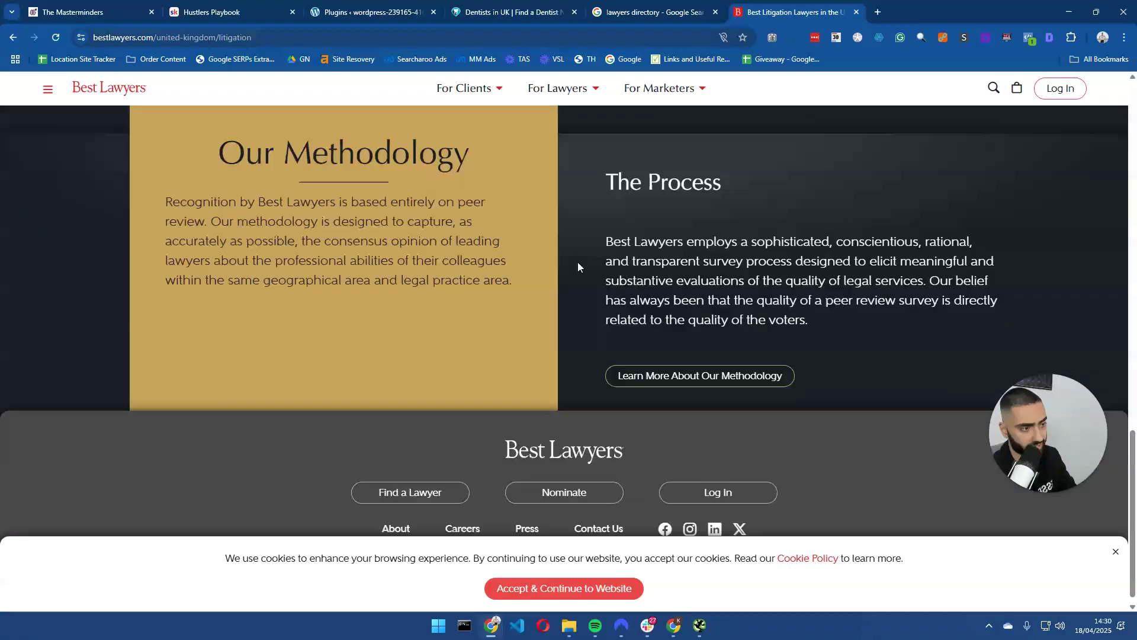
pyautogui.click(14, 38)
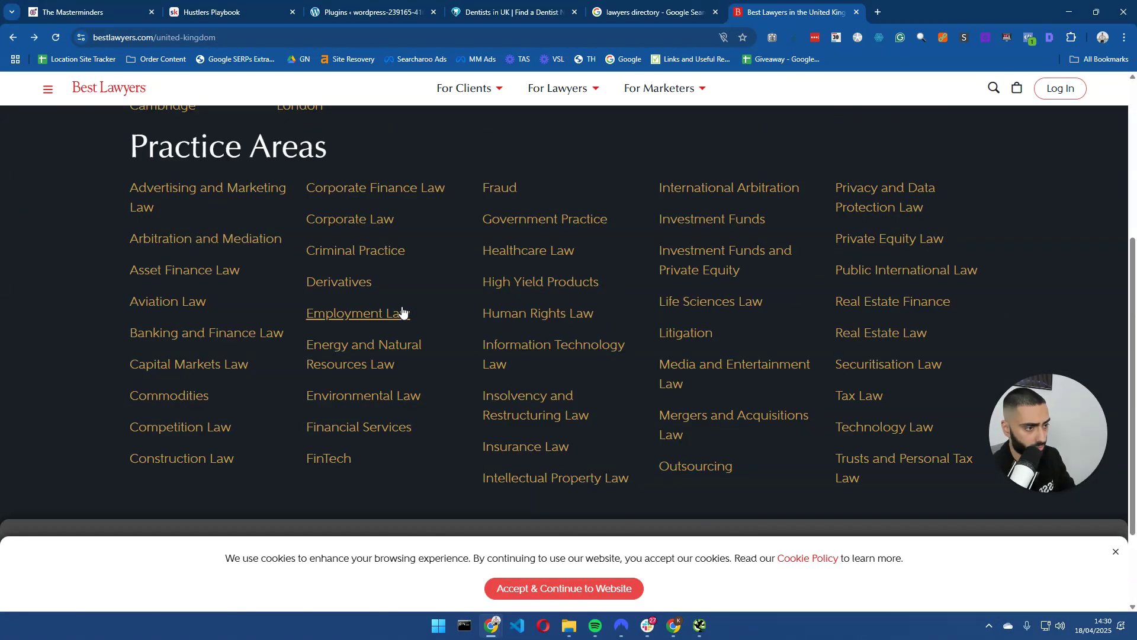
# - View the UK Environmental Law listing with 1 result, then go back to Practice Areas
pyautogui.click(383, 400)
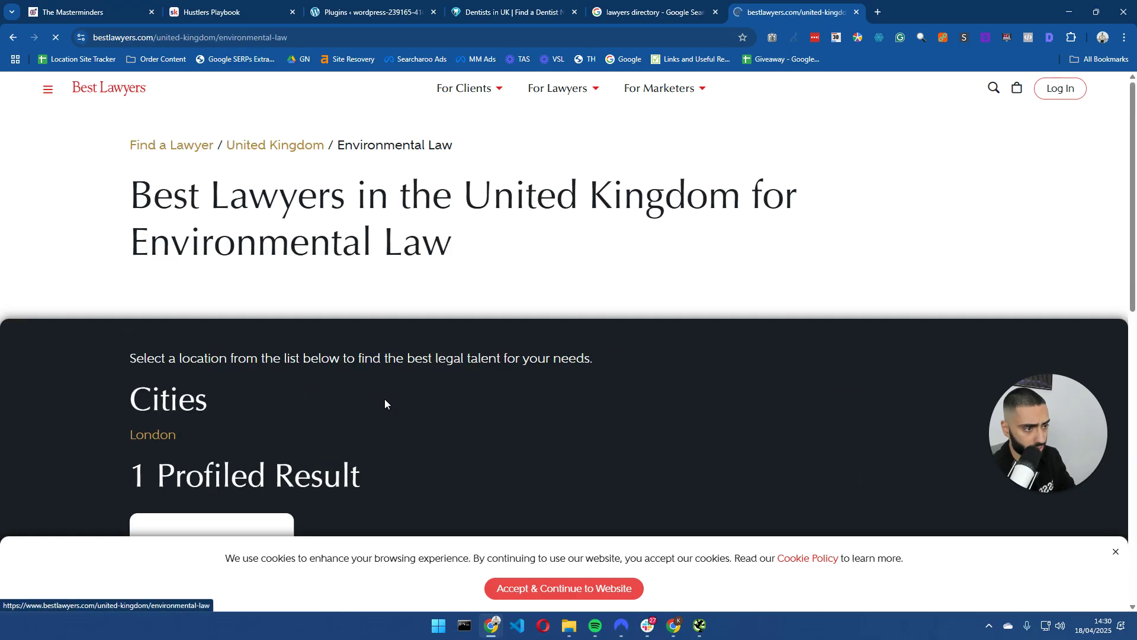
pyautogui.scroll(-5, 343, 376)
pyautogui.hotkey('alt', 'Left')
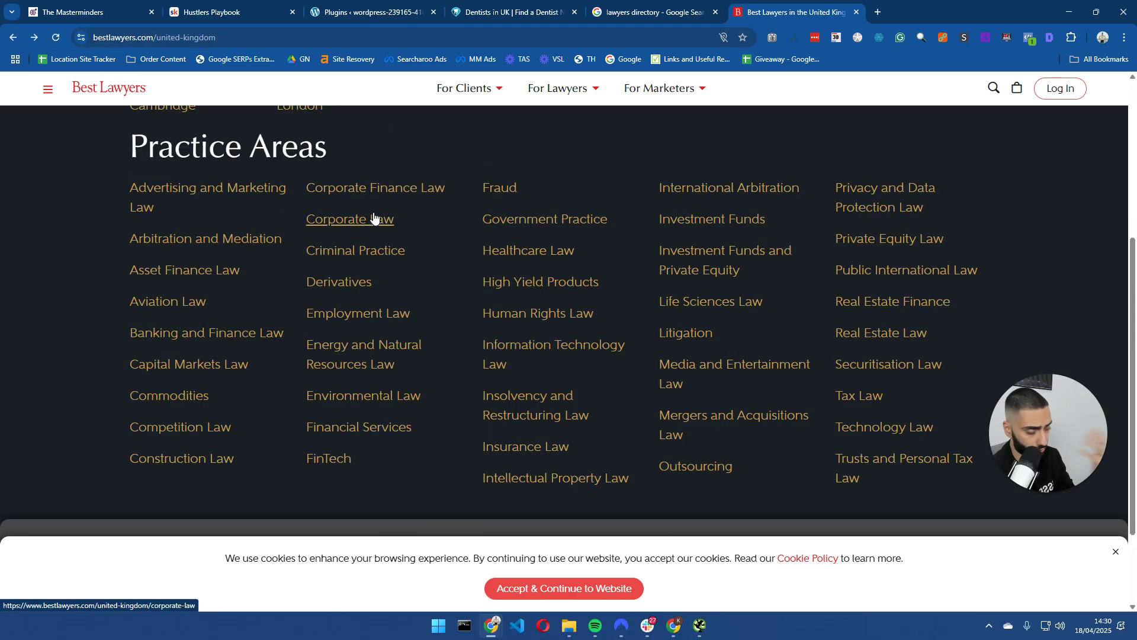
# - Open the Best Lawyers subscriptions store page and highlight the Website Subscription heading
pyautogui.click(373, 218)
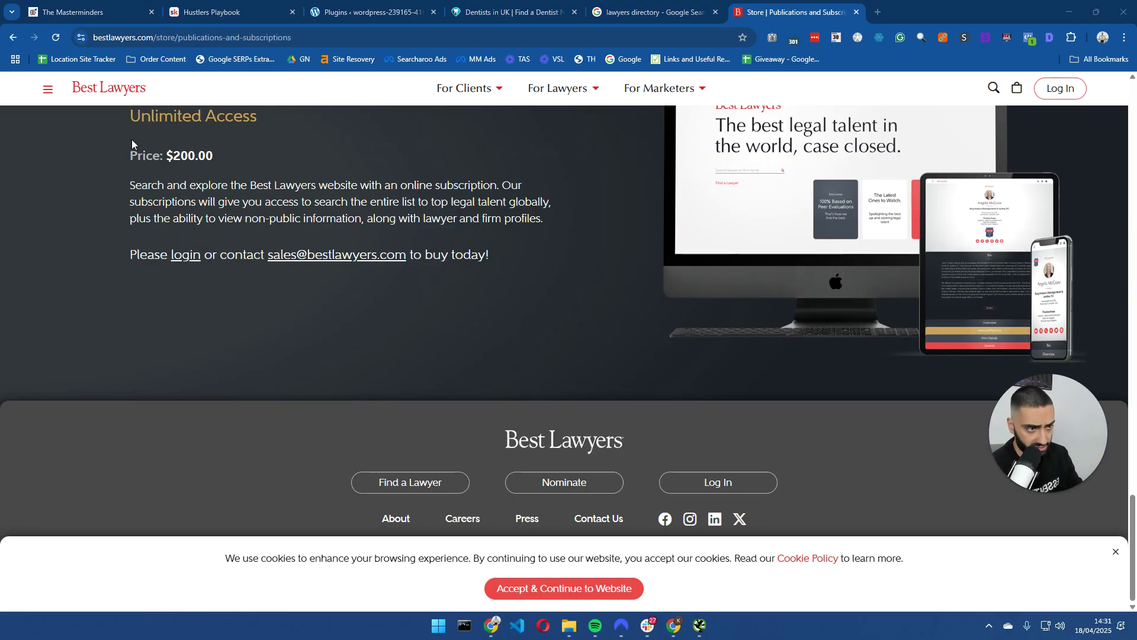
pyautogui.scroll(1, 180, 154)
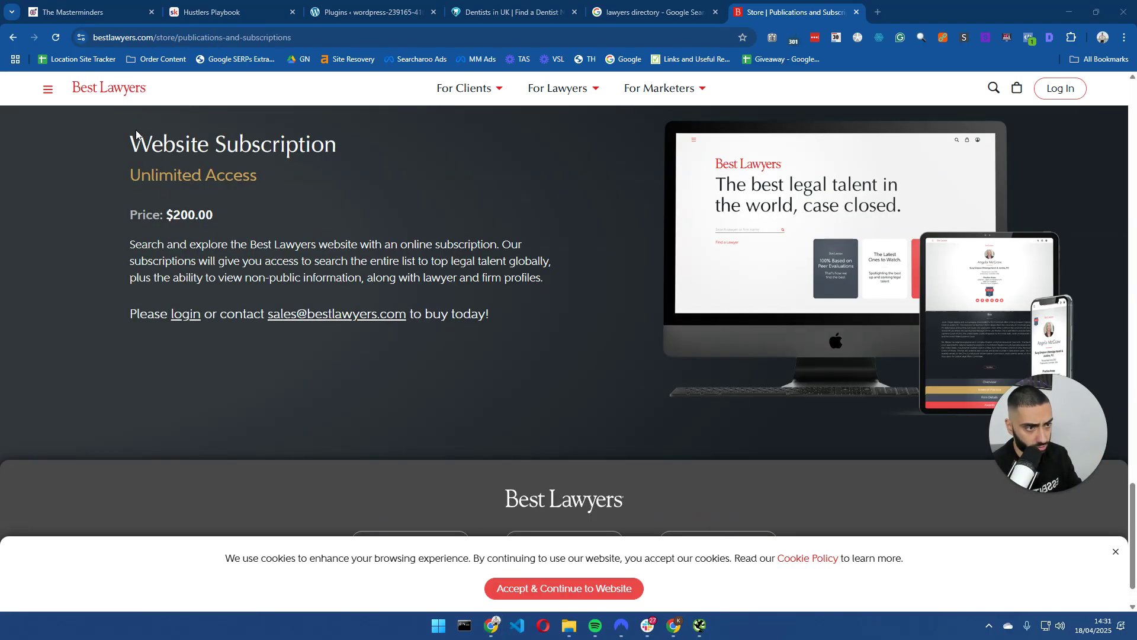
pyautogui.moveTo(136, 132); pyautogui.dragTo(341, 174)
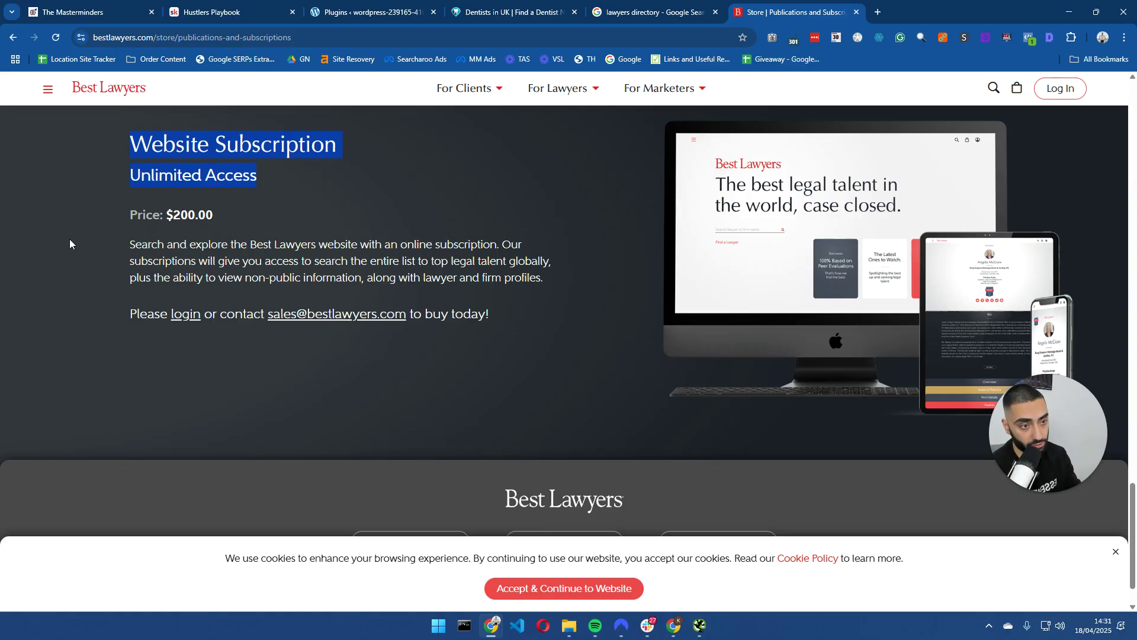
pyautogui.hotkey('alt', 'Tab')
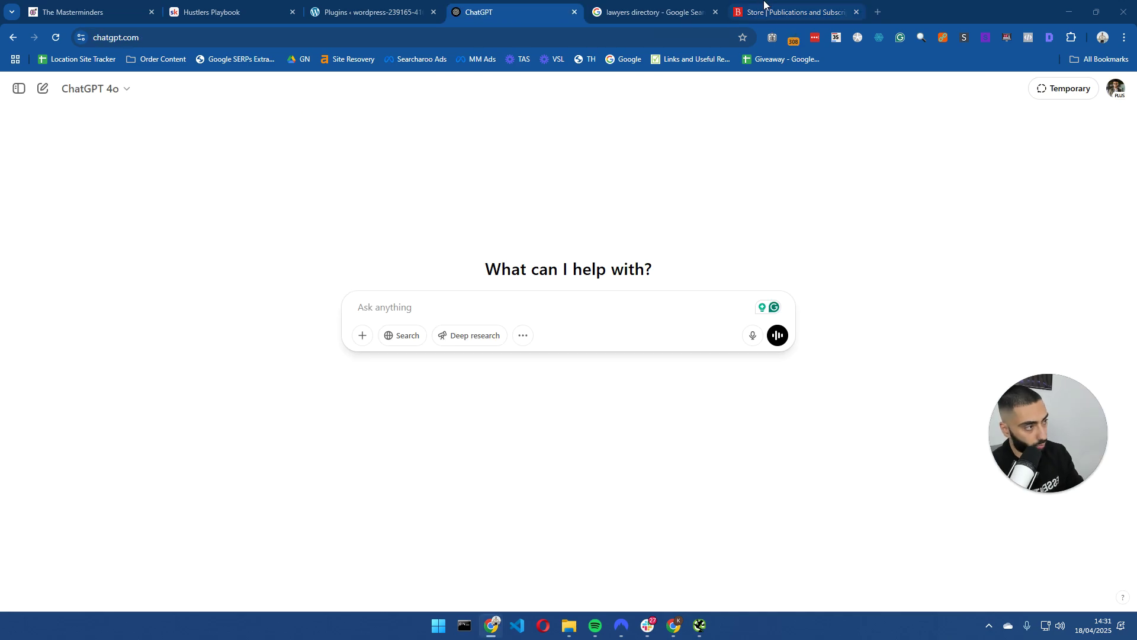
pyautogui.click(764, 5)
# - Open the Immigration Law legal guide from the For Clients guides list
pyautogui.click(483, 95)
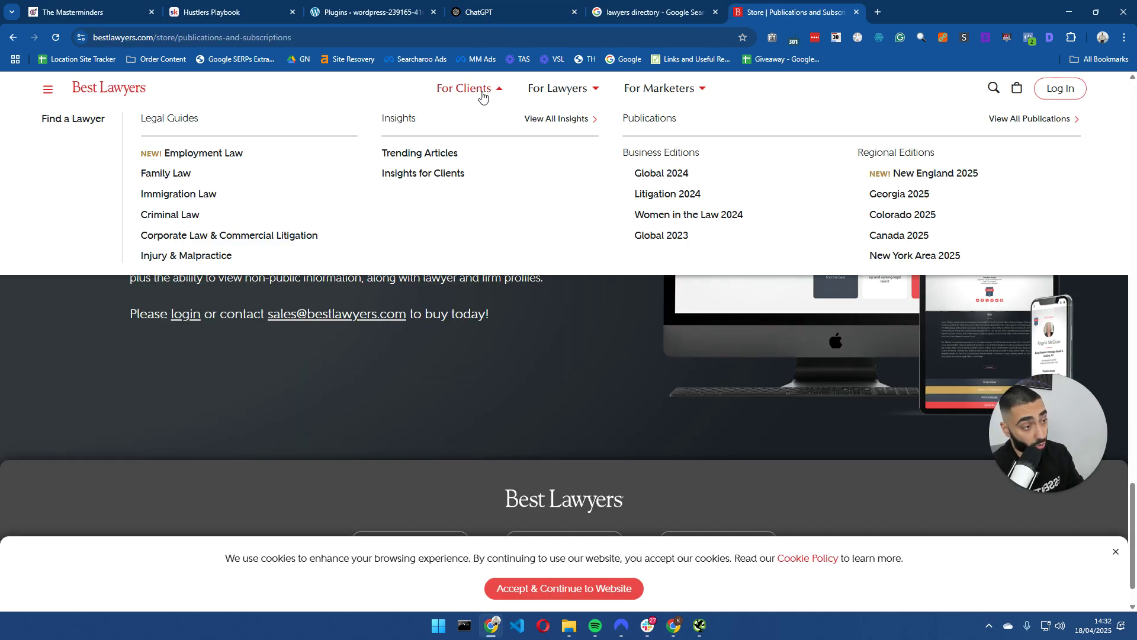
pyautogui.click(193, 198)
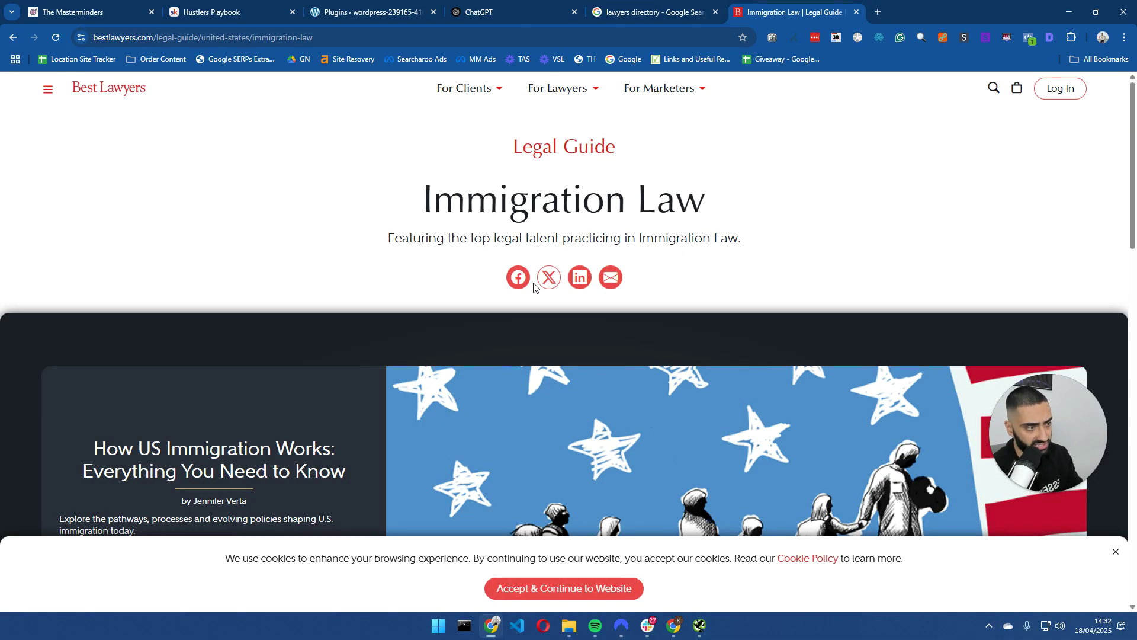
pyautogui.scroll(-5, 337, 299)
pyautogui.scroll(-2, 336, 296)
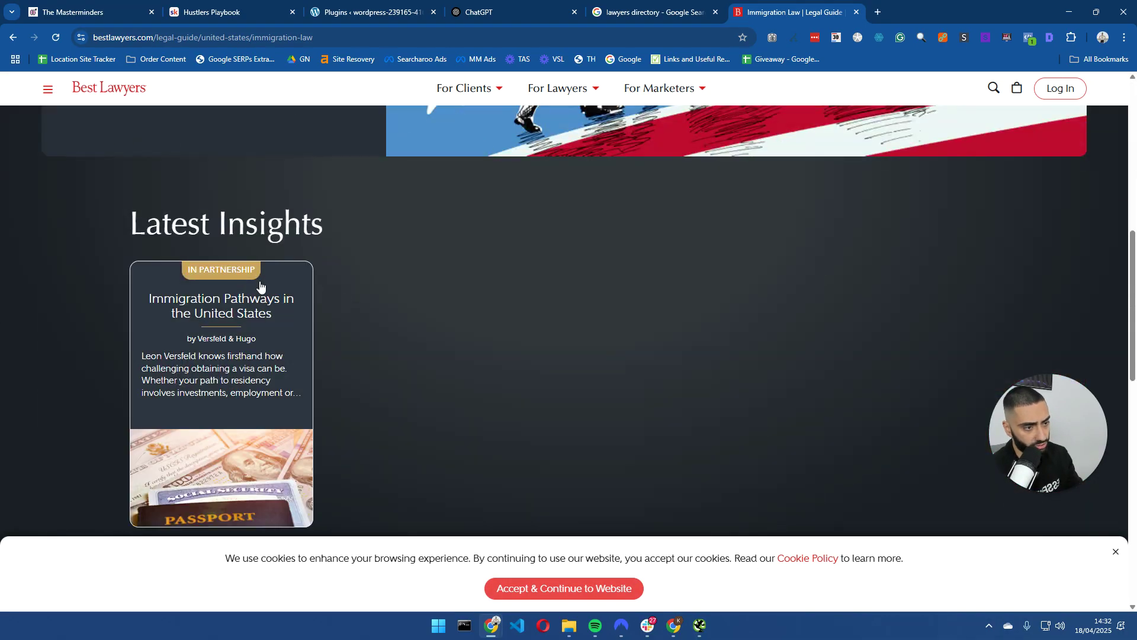
# - Search Google for 'yellow pages' and open the Yell.com result
pyautogui.click(628, 12)
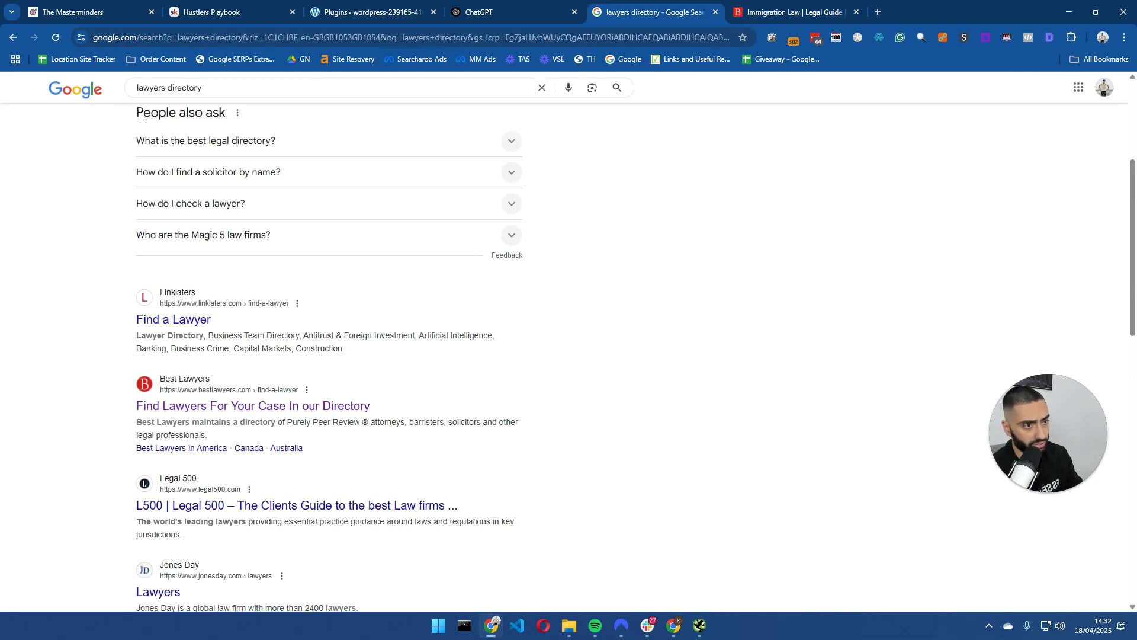
pyautogui.click(89, 105)
pyautogui.write('yellow pages')
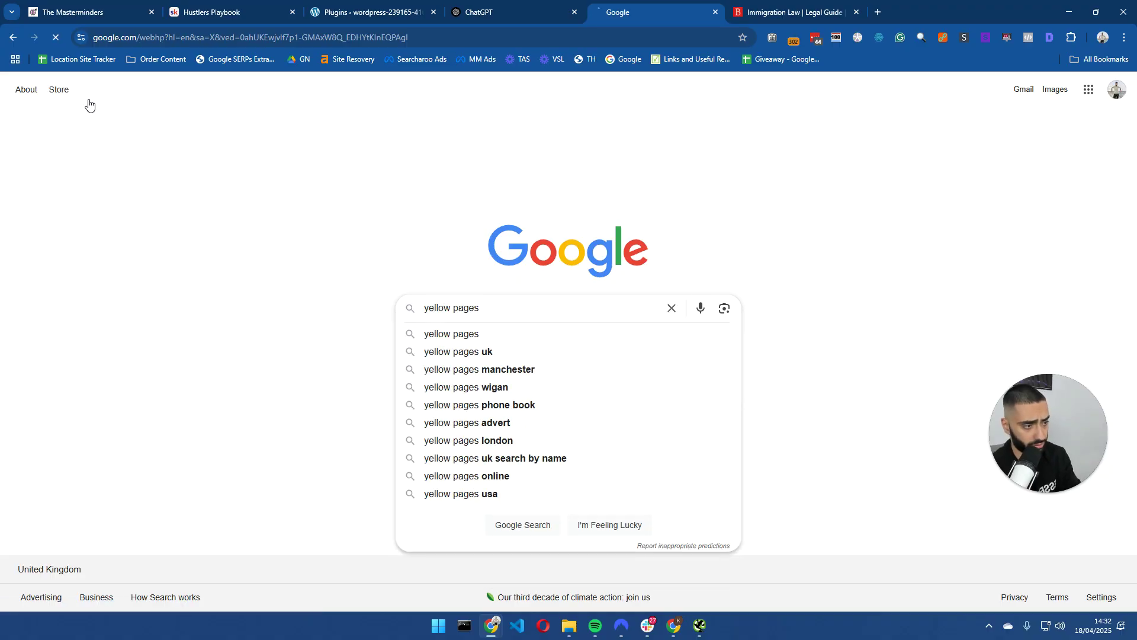
pyautogui.press('Return')
pyautogui.click(234, 198)
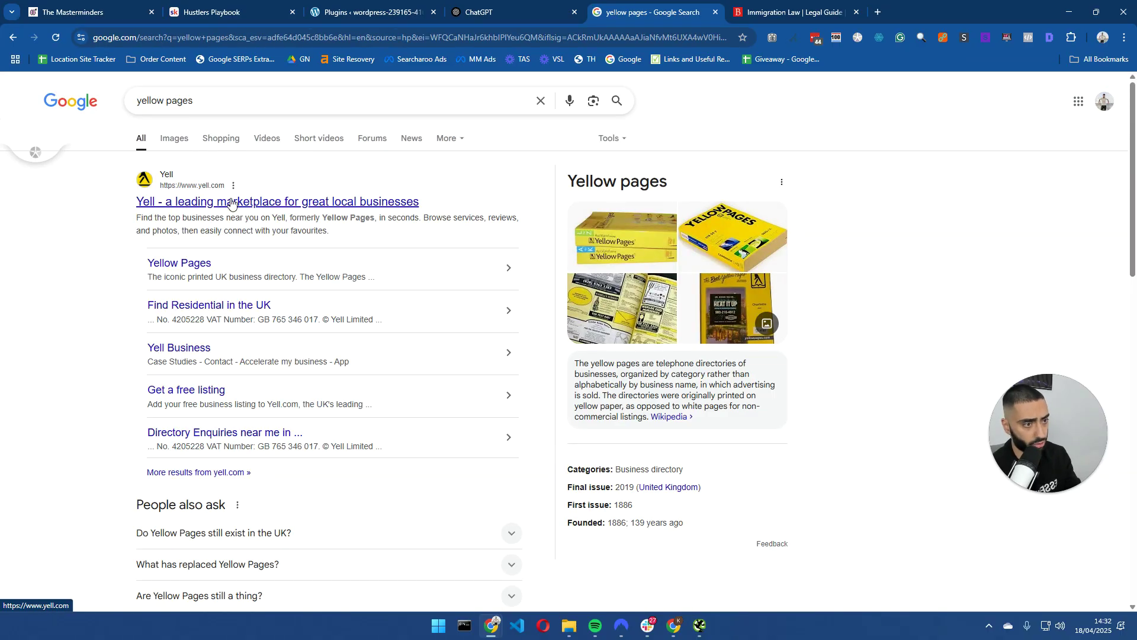
# - Open the Cleaners category page from Yell.com's popular categories
pyautogui.scroll(-12, 286, 219)
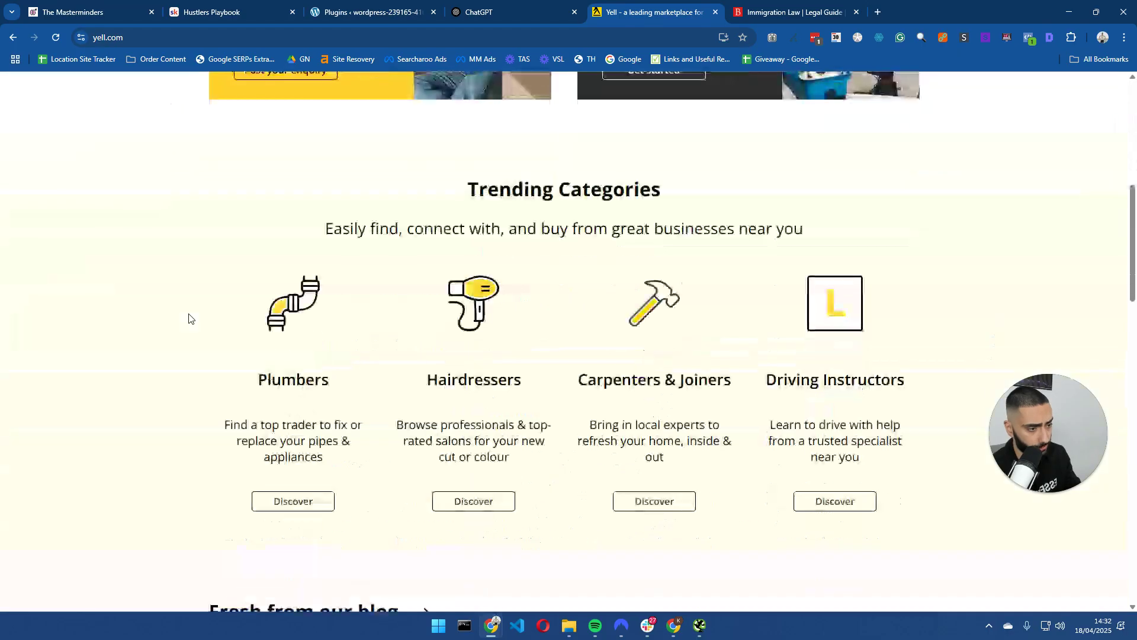
pyautogui.scroll(4, 281, 283)
pyautogui.scroll(10, 281, 283)
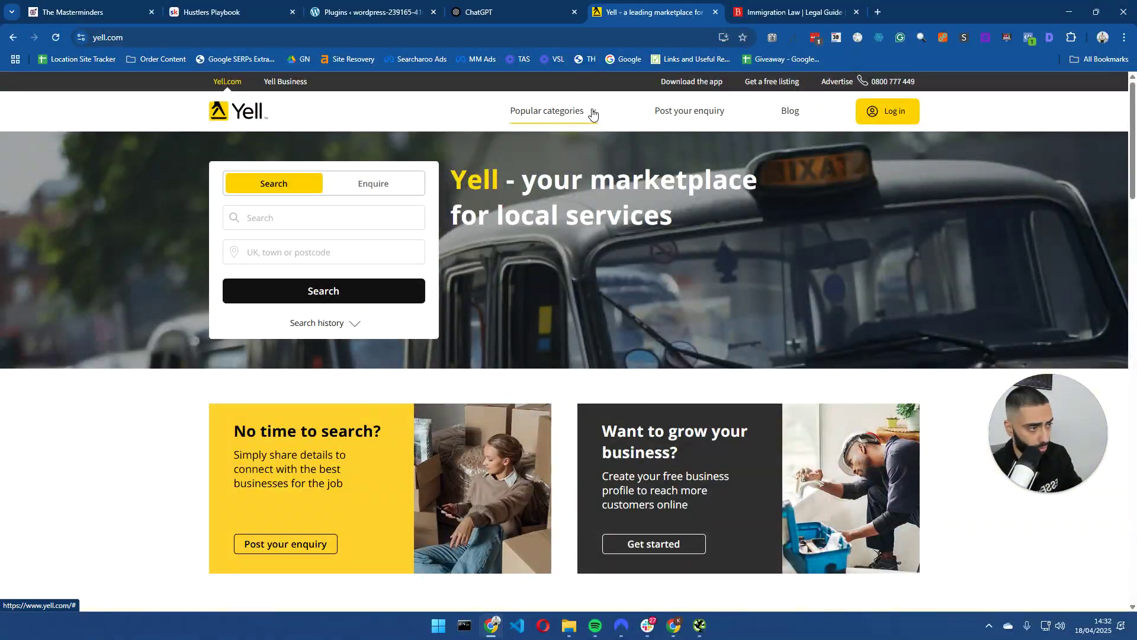
pyautogui.click(592, 112)
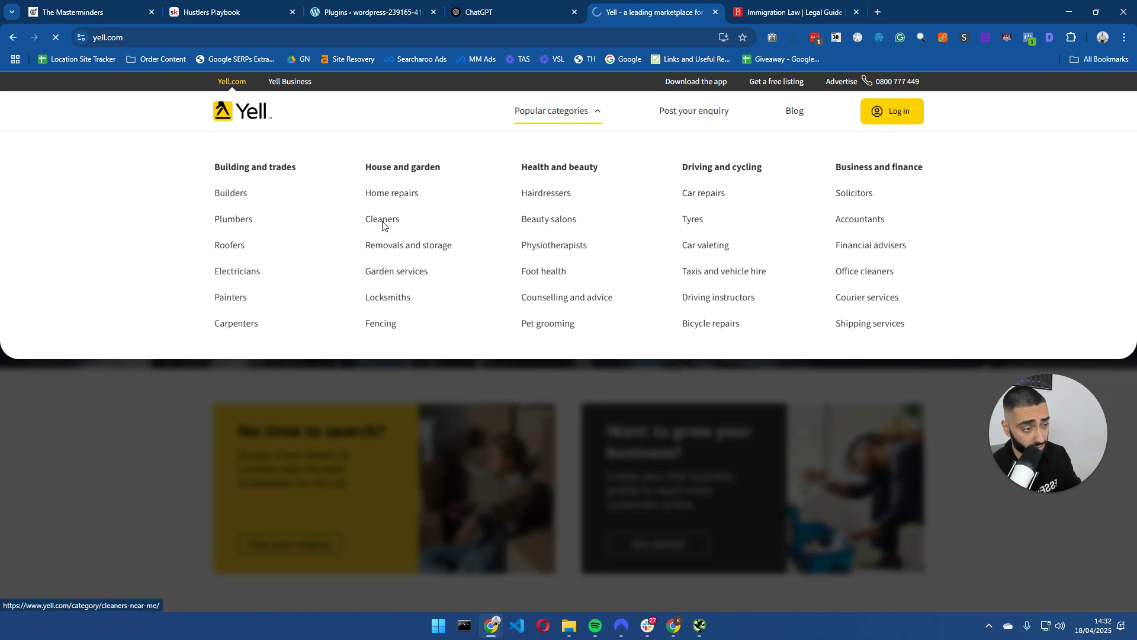
pyautogui.click(382, 220)
# - Highlight the Domestic Cleaning, Window Cleaners and Carpet Cleaning headings among the location links
pyautogui.scroll(-8, 178, 320)
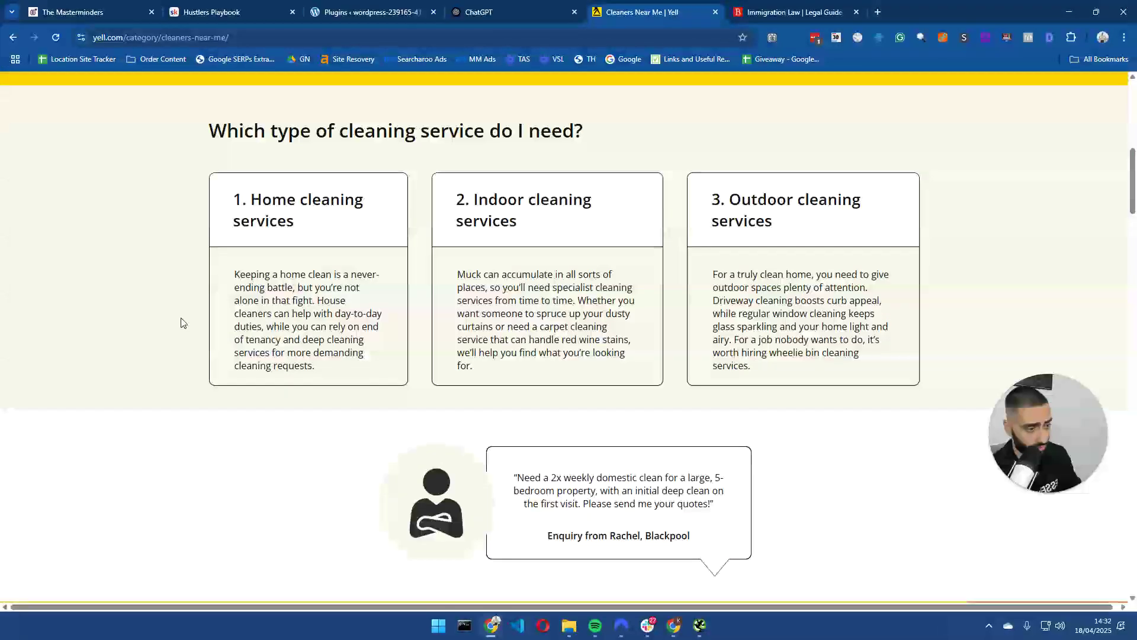
pyautogui.scroll(-20, 183, 323)
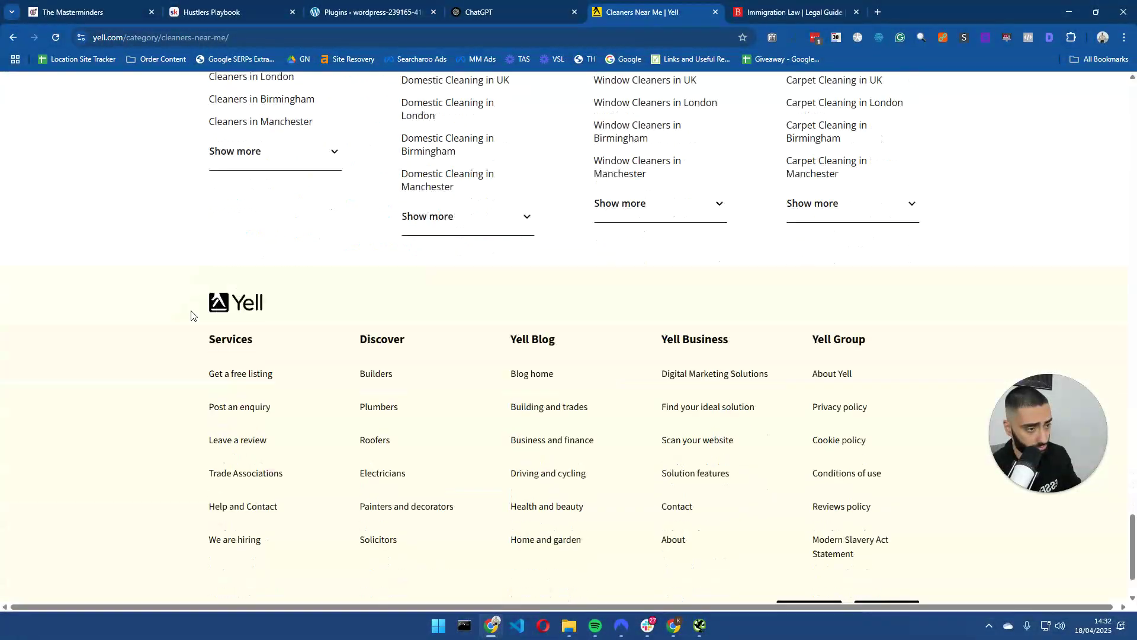
pyautogui.scroll(7, 190, 315)
pyautogui.scroll(-3, 192, 315)
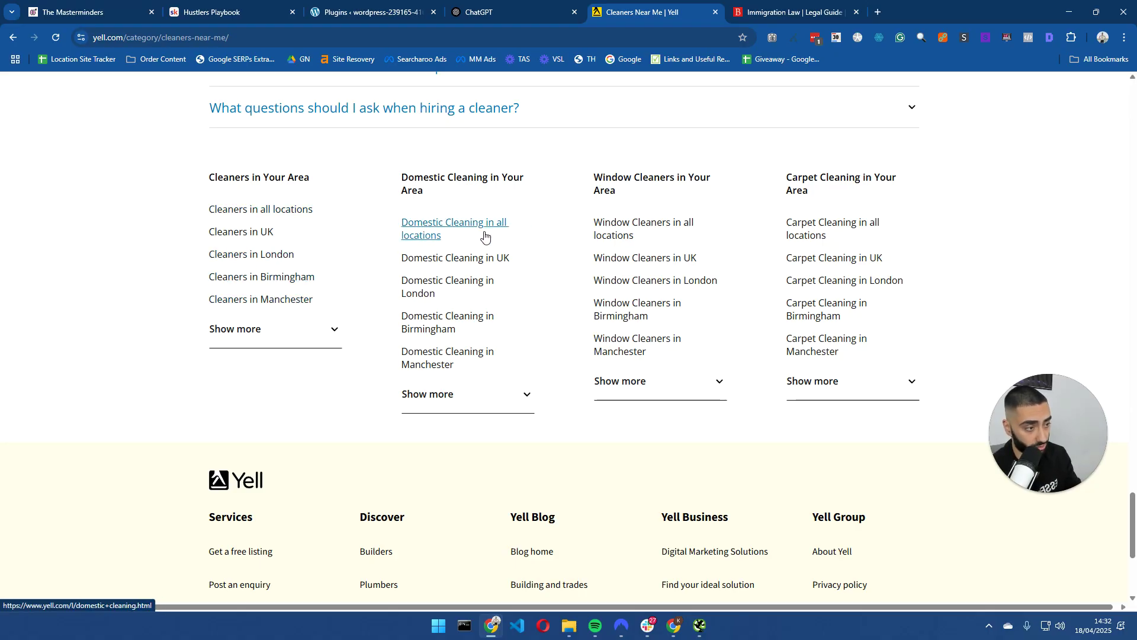
pyautogui.moveTo(402, 177); pyautogui.dragTo(519, 175)
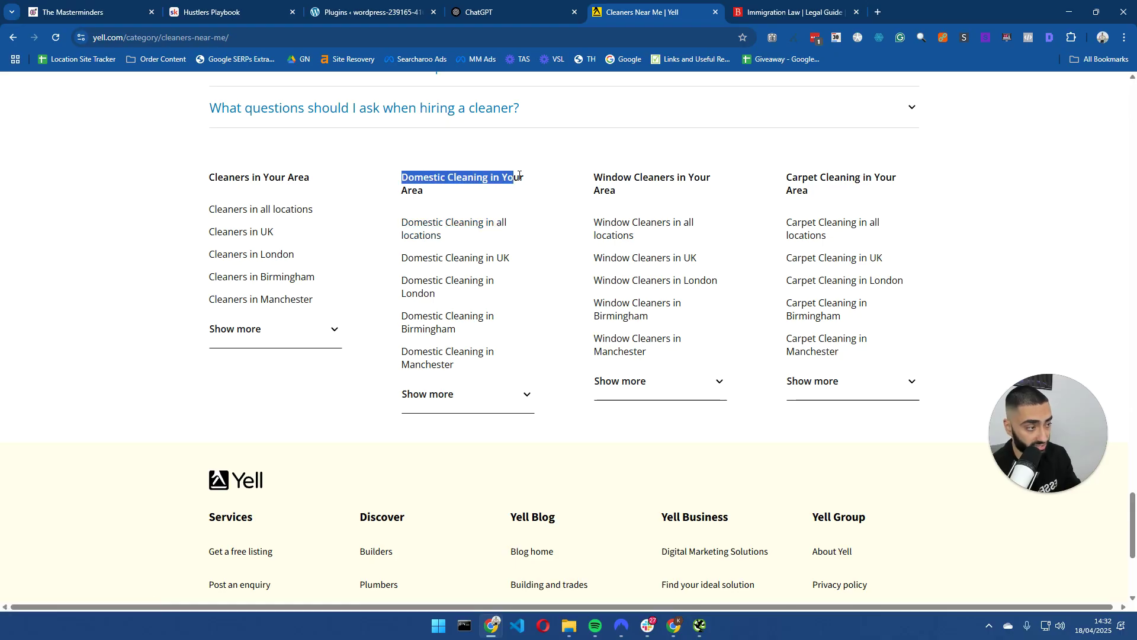
pyautogui.moveTo(612, 177); pyautogui.dragTo(717, 183)
pyautogui.moveTo(798, 177); pyautogui.dragTo(863, 177)
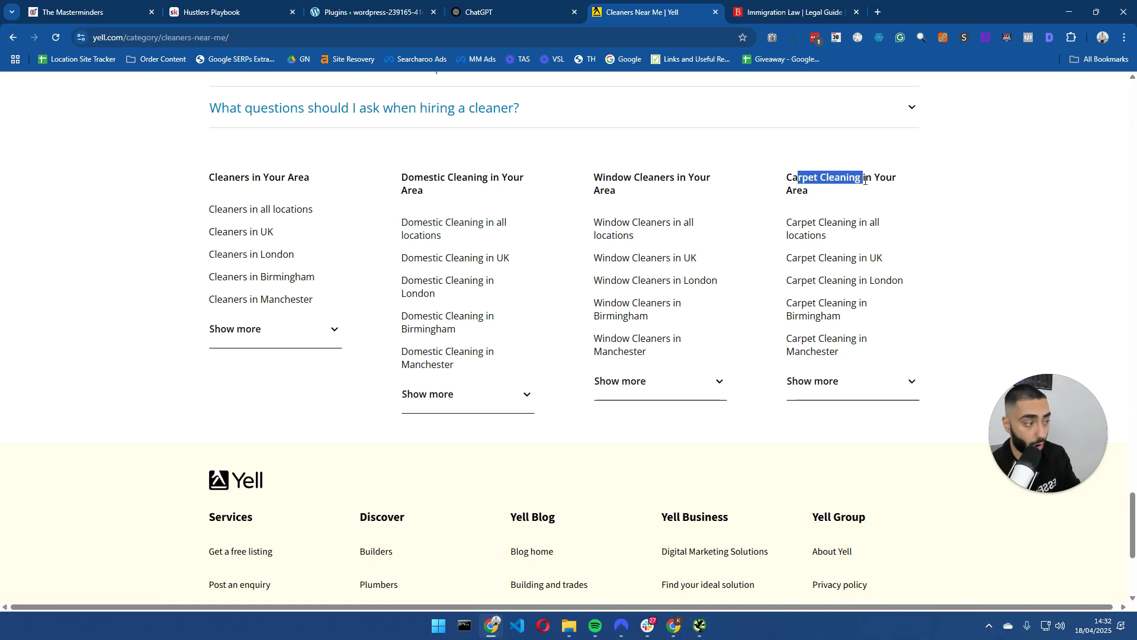
# - Expand Show more under Domestic Cleaning, Window Cleaners, Carpet Cleaning and Cleaners city lists
pyautogui.click(524, 395)
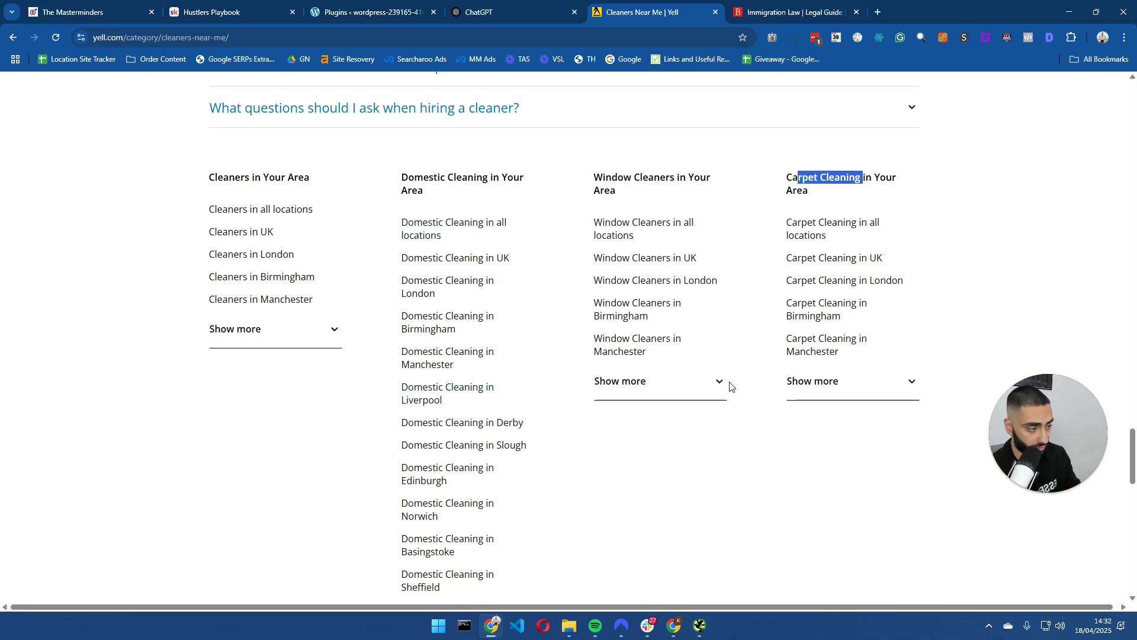
pyautogui.click(713, 383)
pyautogui.scroll(-4, 794, 396)
pyautogui.scroll(6, 859, 408)
pyautogui.scroll(-2, 906, 444)
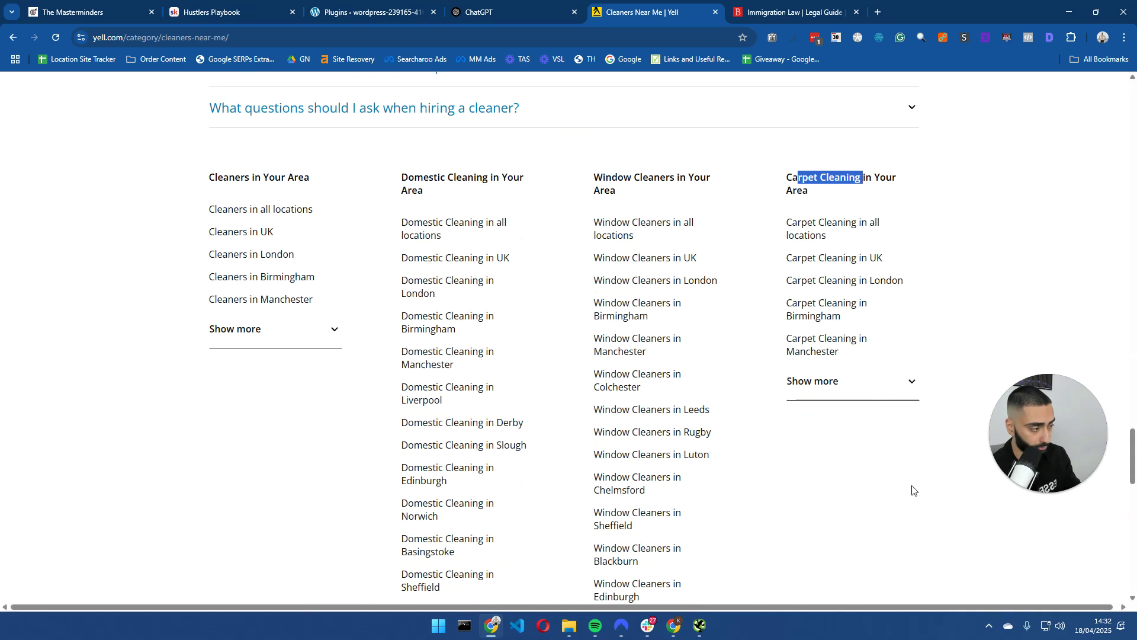
pyautogui.click(913, 382)
pyautogui.click(334, 330)
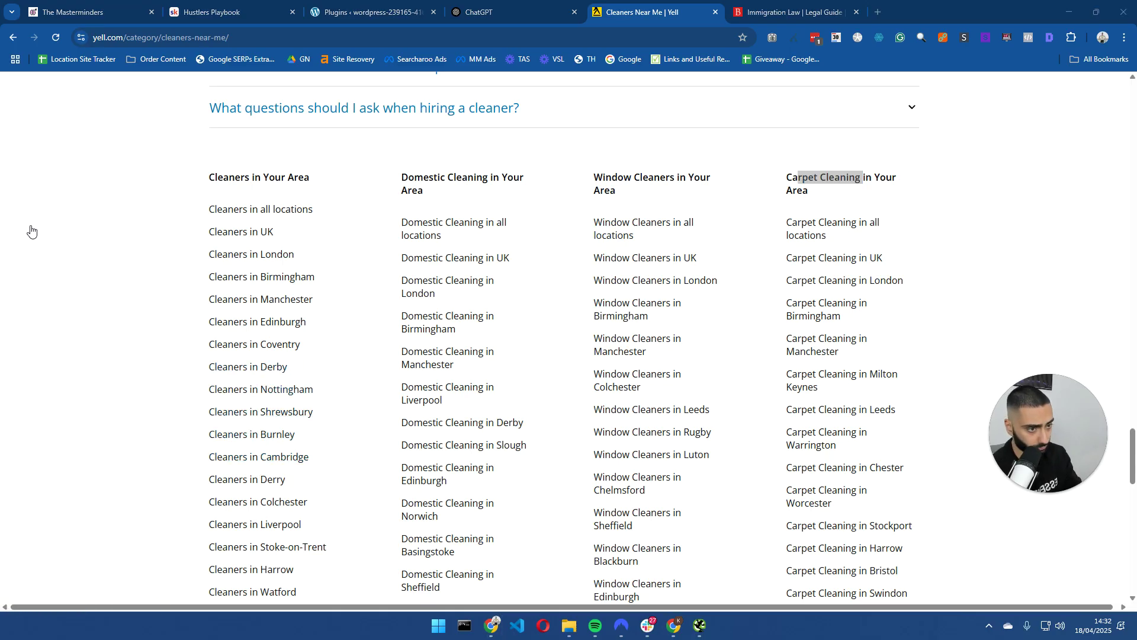
# - Review the Manchester law firms prompt and ChatGPT's reply with phones, addresses and services
pyautogui.hotkey('ctrl', 'shift', 'Tab')
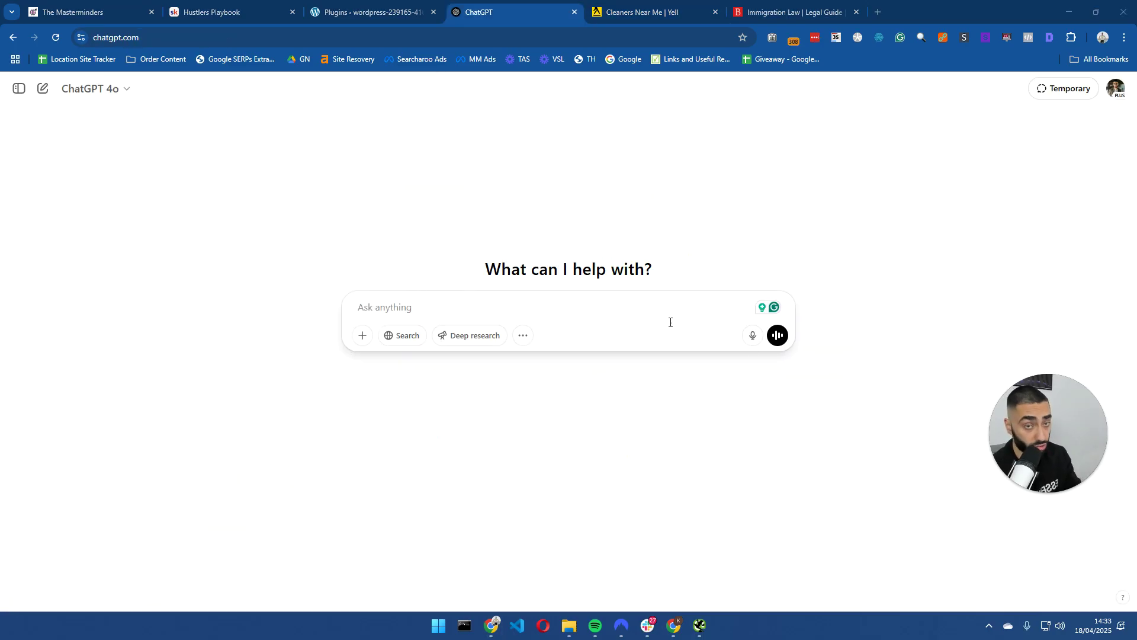
pyautogui.click(1042, 491)
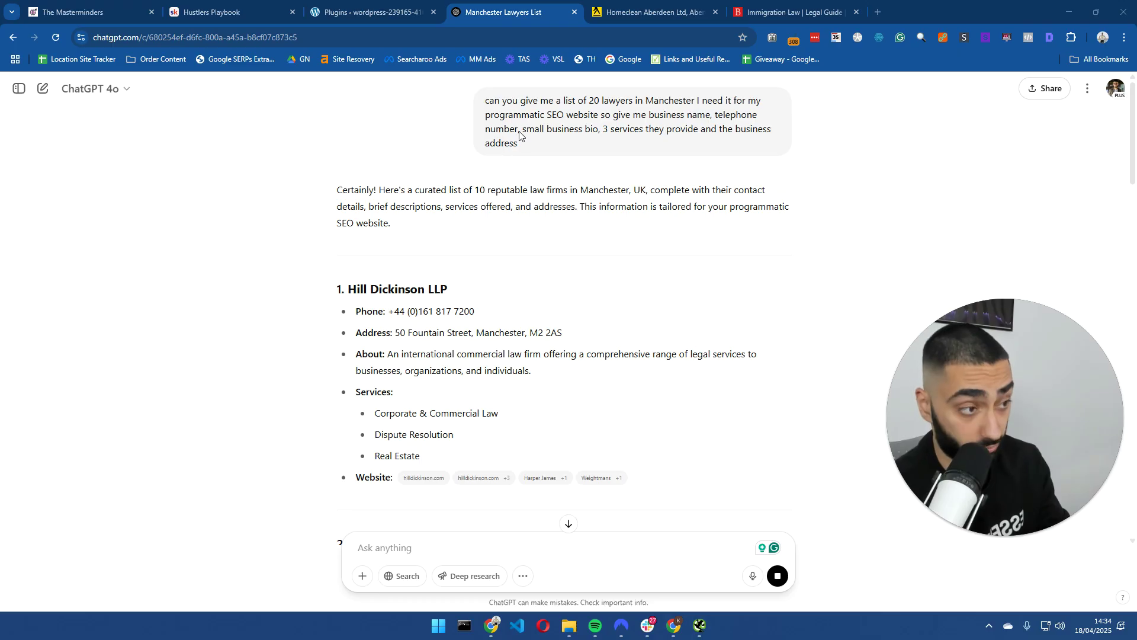
pyautogui.moveTo(518, 144); pyautogui.dragTo(735, 129)
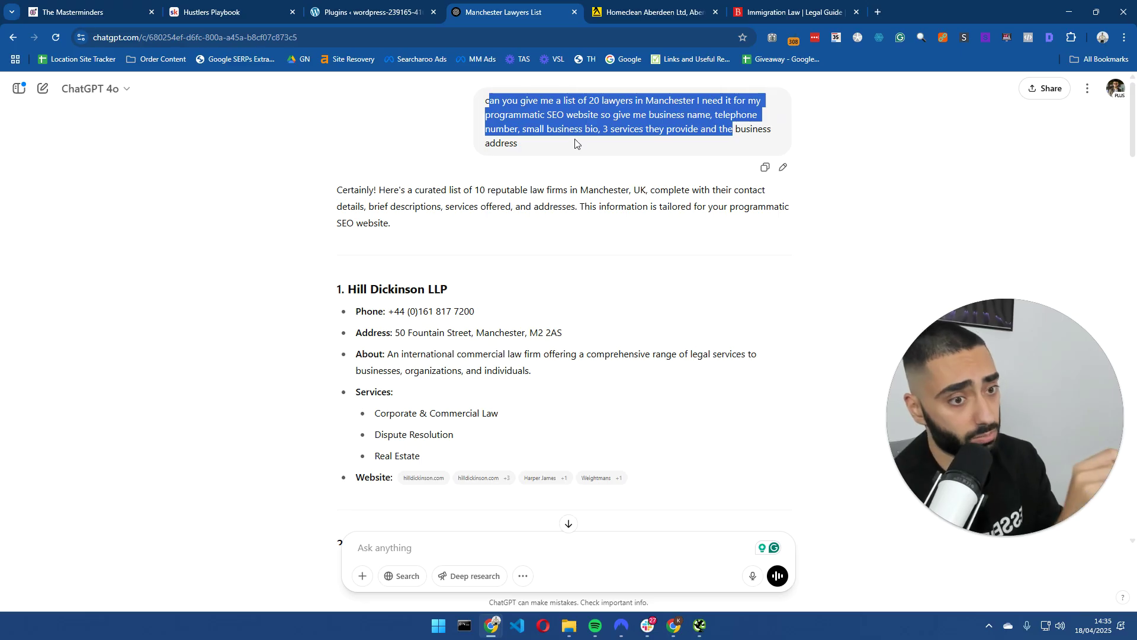
pyautogui.click(529, 148)
pyautogui.moveTo(529, 148); pyautogui.dragTo(487, 101)
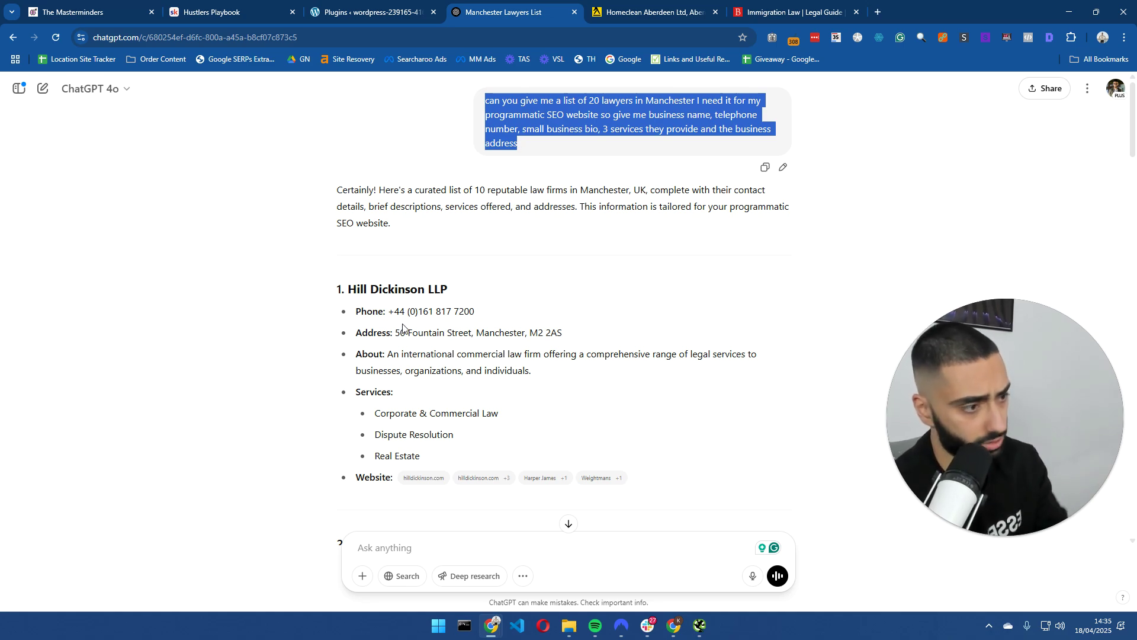
pyautogui.scroll(-6, 468, 349)
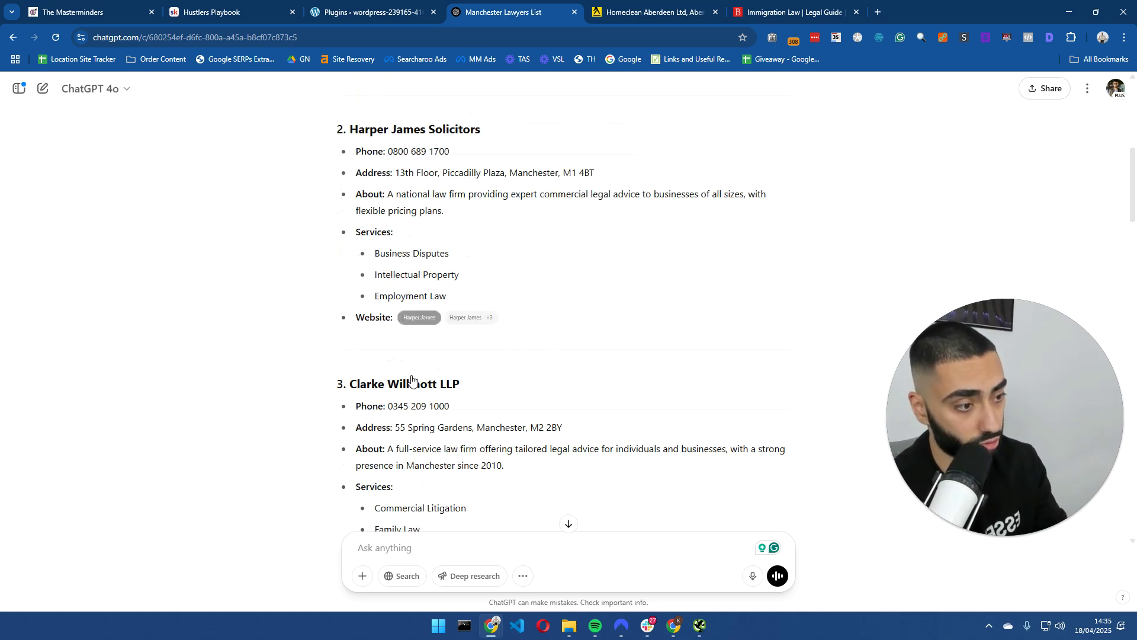
pyautogui.scroll(4, 468, 349)
pyautogui.hotkey('ctrl', 'Tab')
# - Highlight the Homeclean Aberdeen listing's tagline and opening hours
pyautogui.scroll(-3, 491, 328)
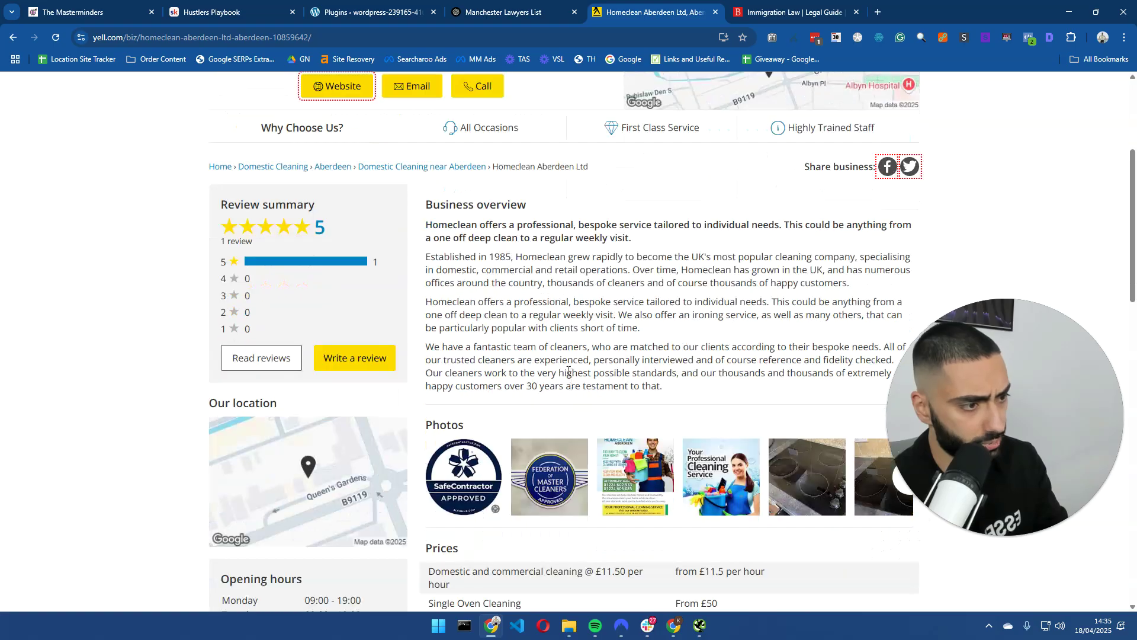
pyautogui.scroll(4, 491, 327)
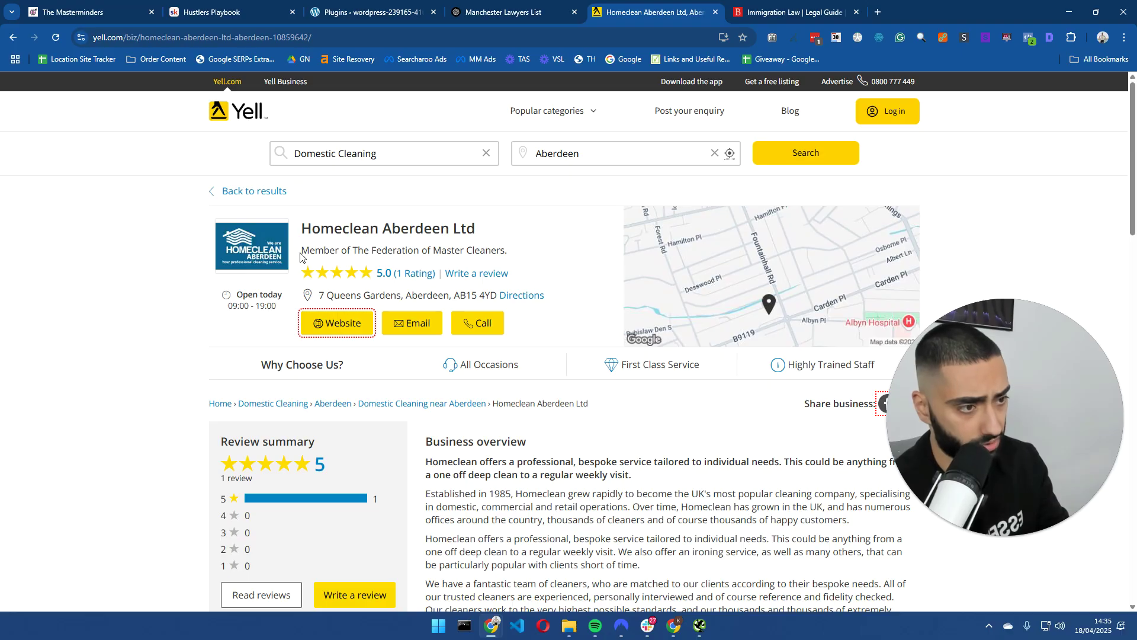
pyautogui.moveTo(302, 256); pyautogui.dragTo(510, 253)
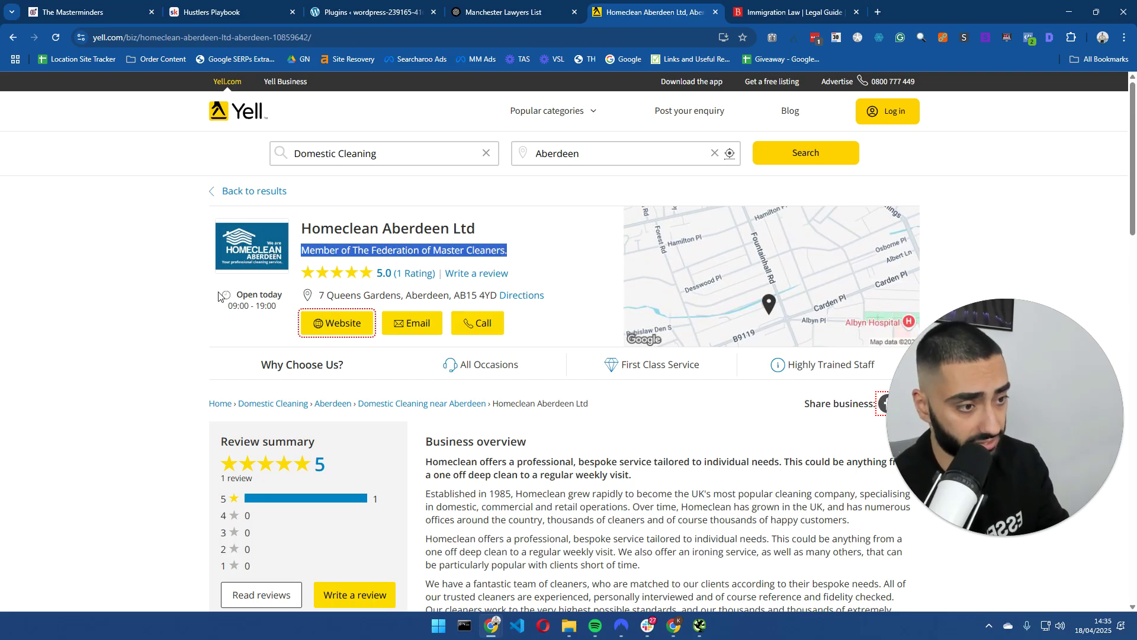
pyautogui.moveTo(236, 295); pyautogui.dragTo(281, 315)
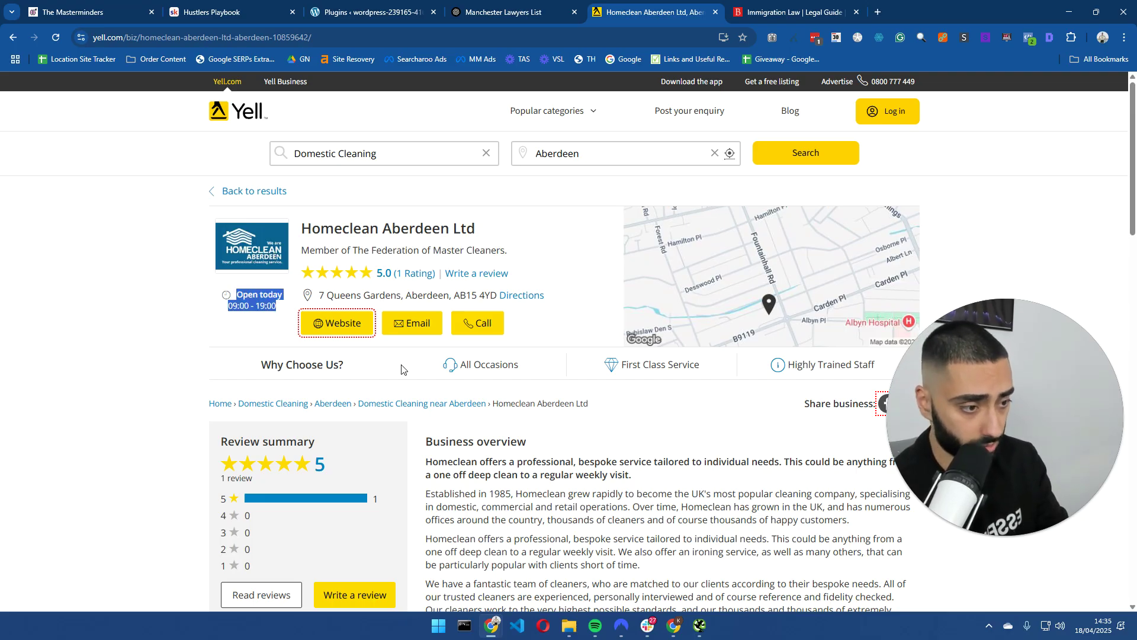
pyautogui.scroll(-4, 401, 369)
pyautogui.scroll(-2, 525, 438)
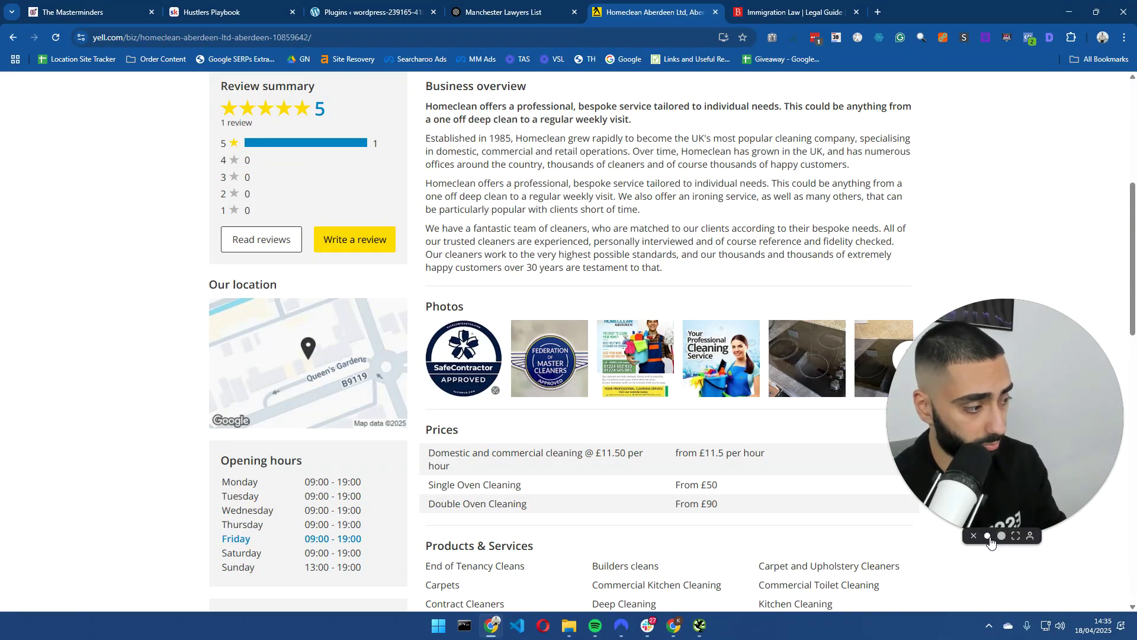
pyautogui.scroll(-4, 473, 277)
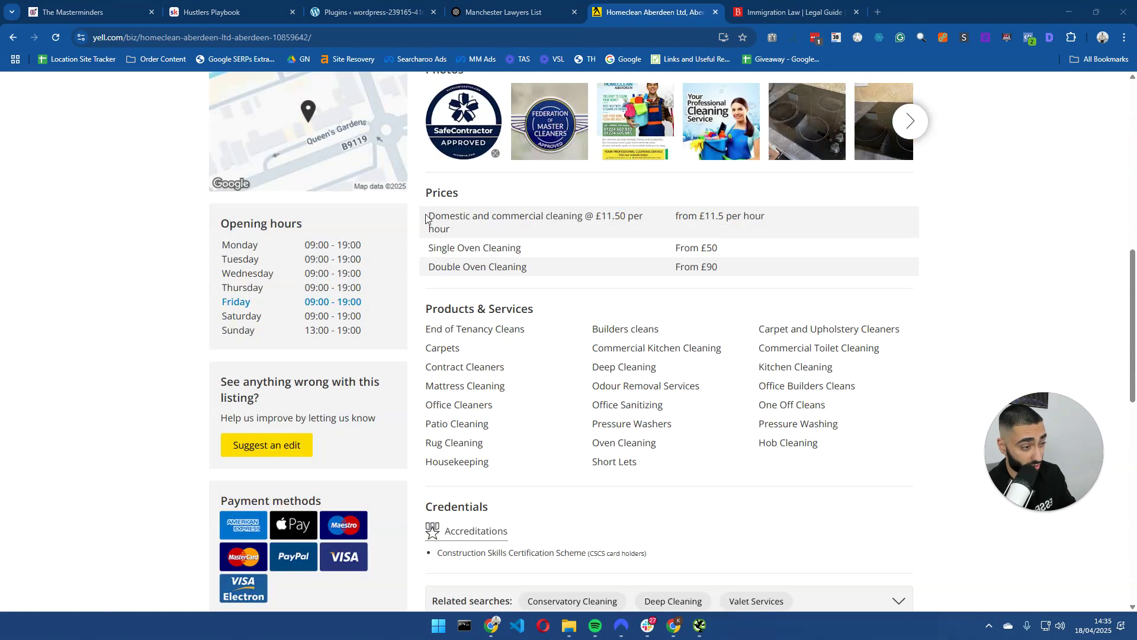
# - Highlight the listing's Prices table, Products & Services list and Payment methods section
pyautogui.moveTo(426, 218); pyautogui.dragTo(717, 266)
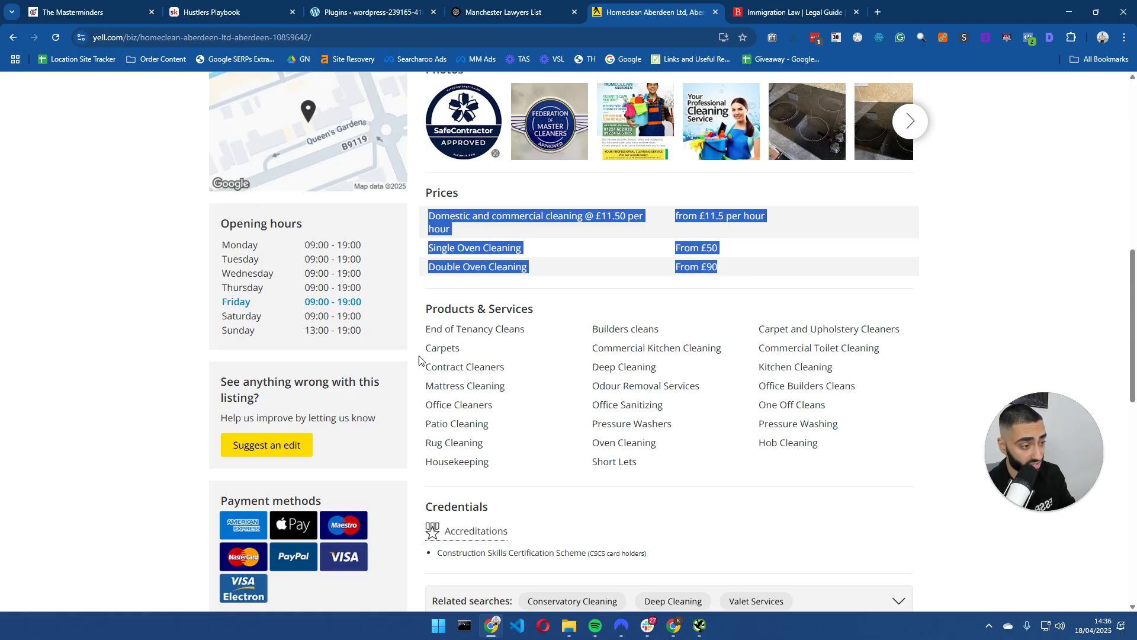
pyautogui.moveTo(433, 308); pyautogui.dragTo(799, 439)
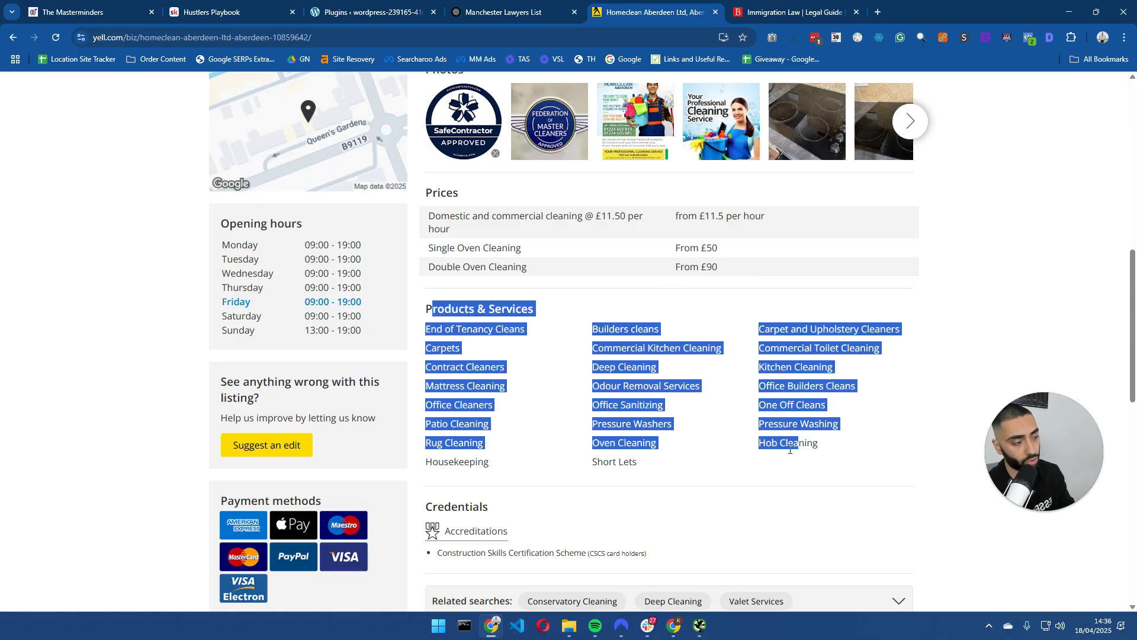
pyautogui.click(778, 462)
pyautogui.moveTo(632, 462); pyautogui.dragTo(430, 329)
pyautogui.scroll(-3, 533, 373)
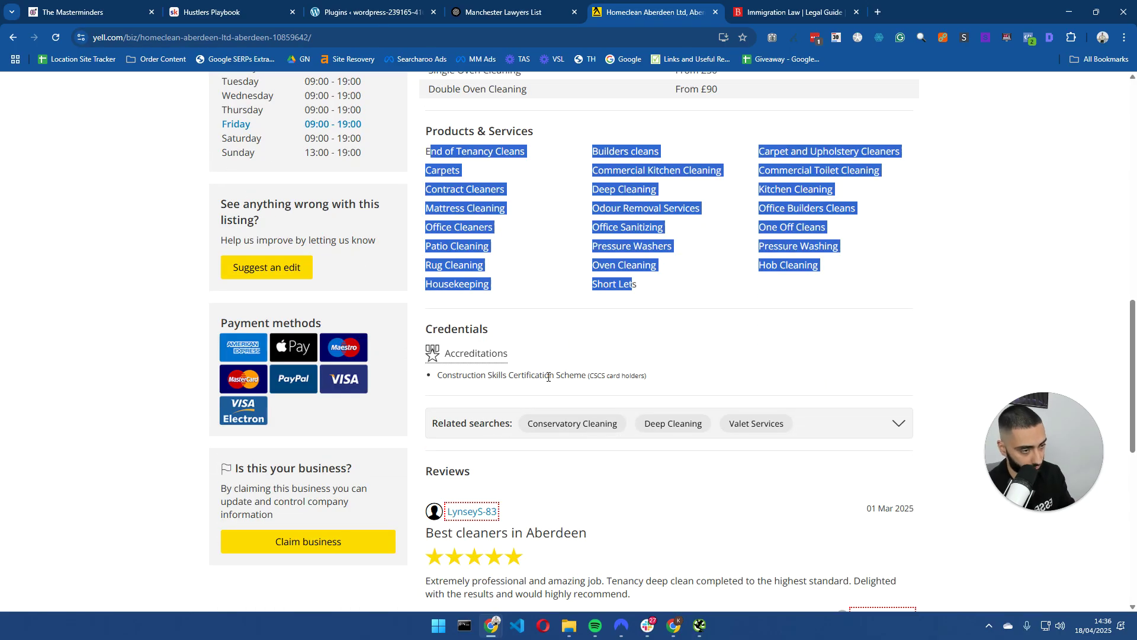
pyautogui.scroll(-3, 553, 379)
pyautogui.scroll(2, 574, 379)
pyautogui.scroll(-2, 597, 388)
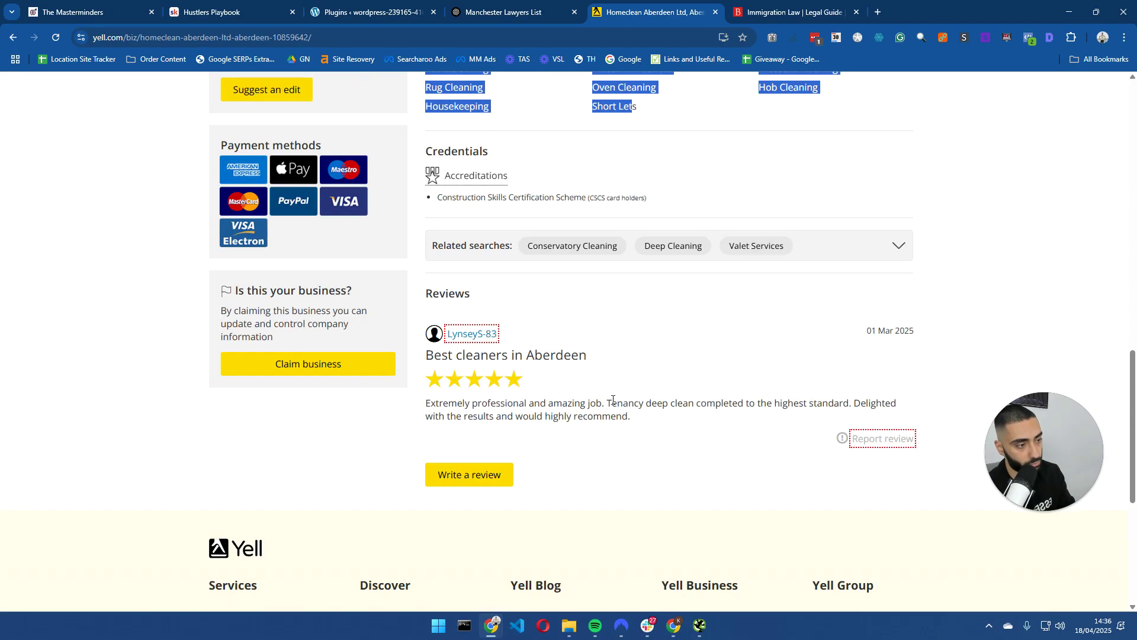
pyautogui.scroll(2, 562, 424)
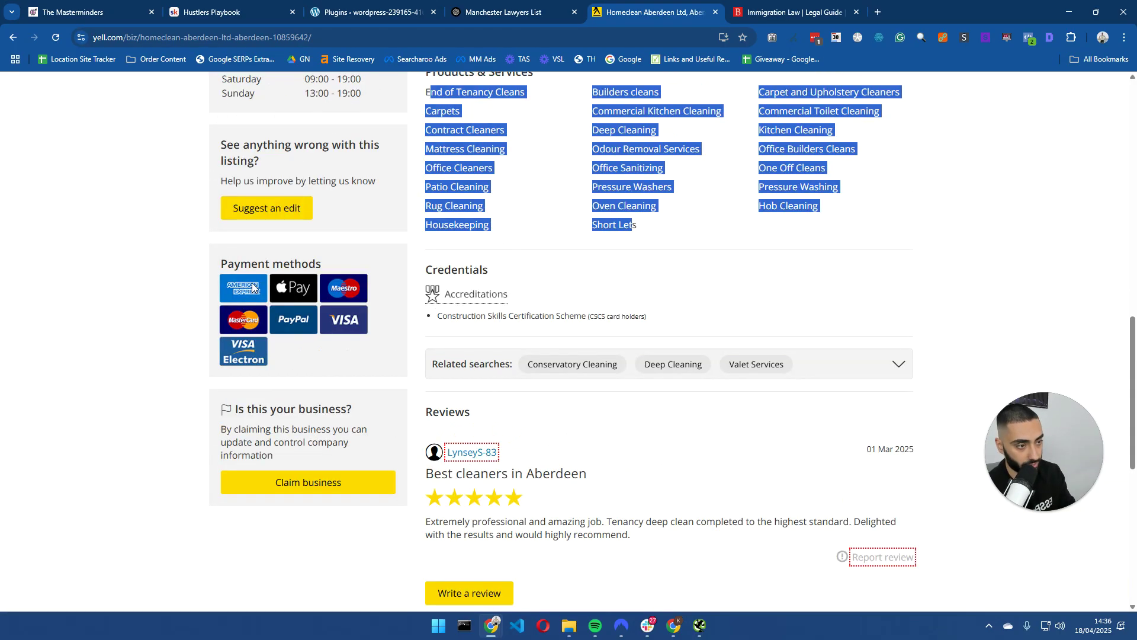
pyautogui.moveTo(223, 262); pyautogui.dragTo(357, 267)
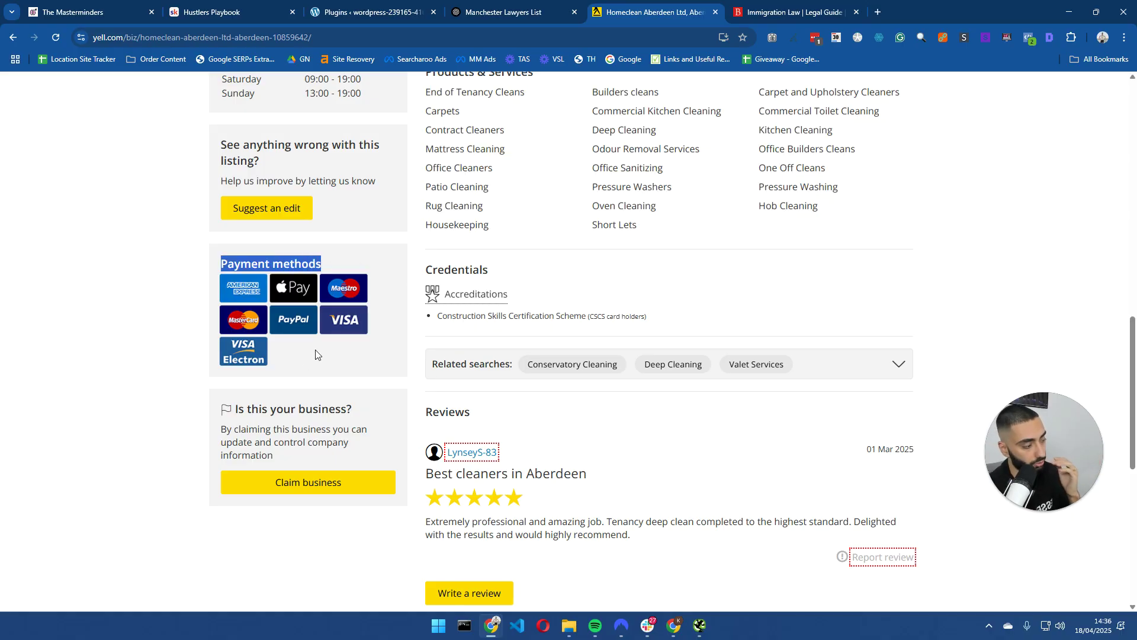
pyautogui.scroll(11, 431, 375)
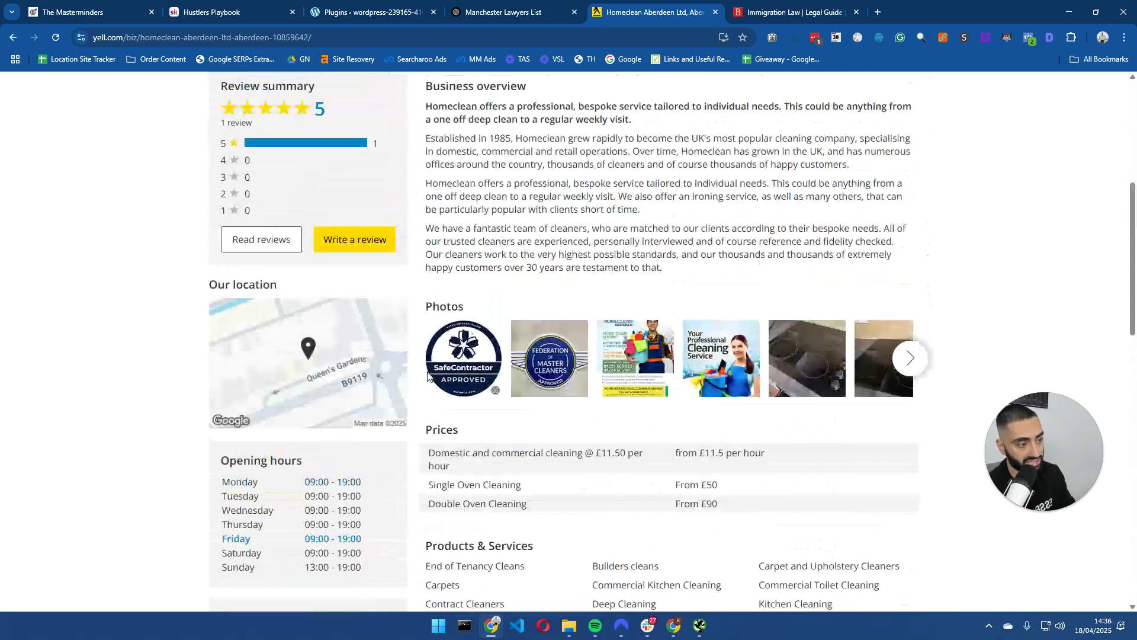
pyautogui.scroll(3, 698, 274)
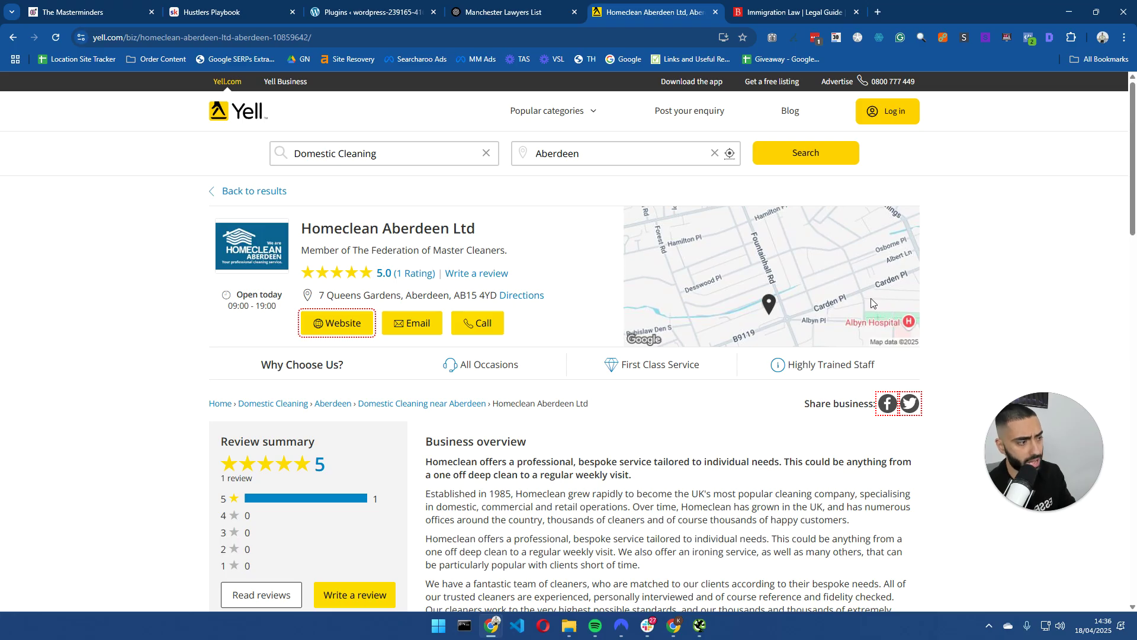
# - Back in the Manchester Lawyers List chat, download manchester_lawyers.csv from the CSV reply
pyautogui.hotkey('ctrl', 'shift', 'Tab')
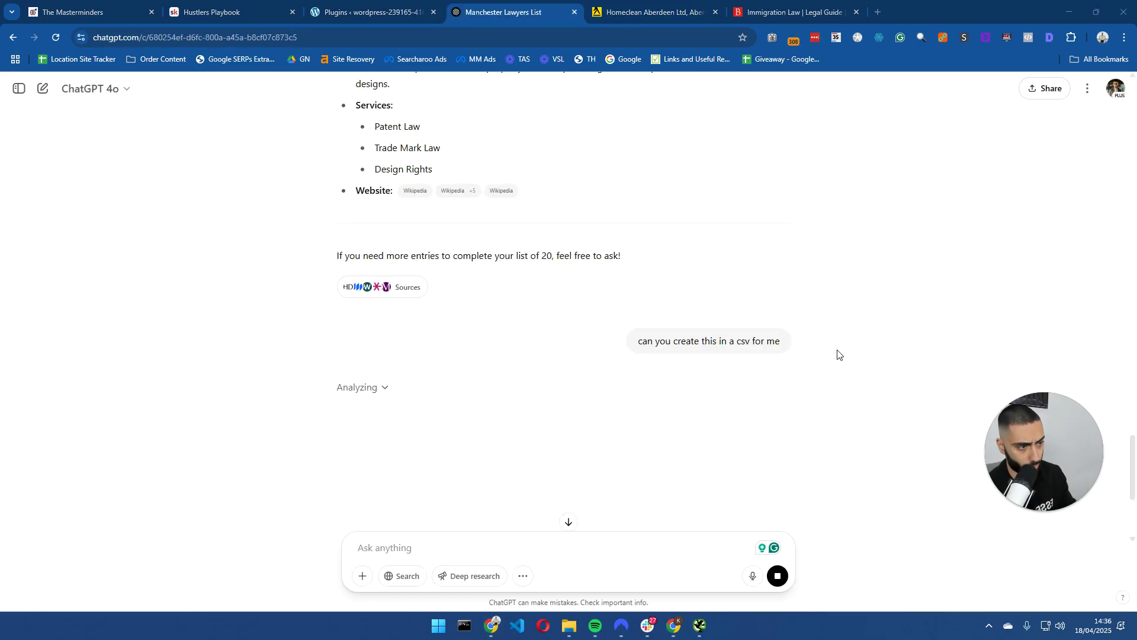
pyautogui.scroll(5, 519, 289)
pyautogui.moveTo(361, 301); pyautogui.dragTo(450, 446)
pyautogui.scroll(-4, 436, 325)
pyautogui.scroll(7, 481, 249)
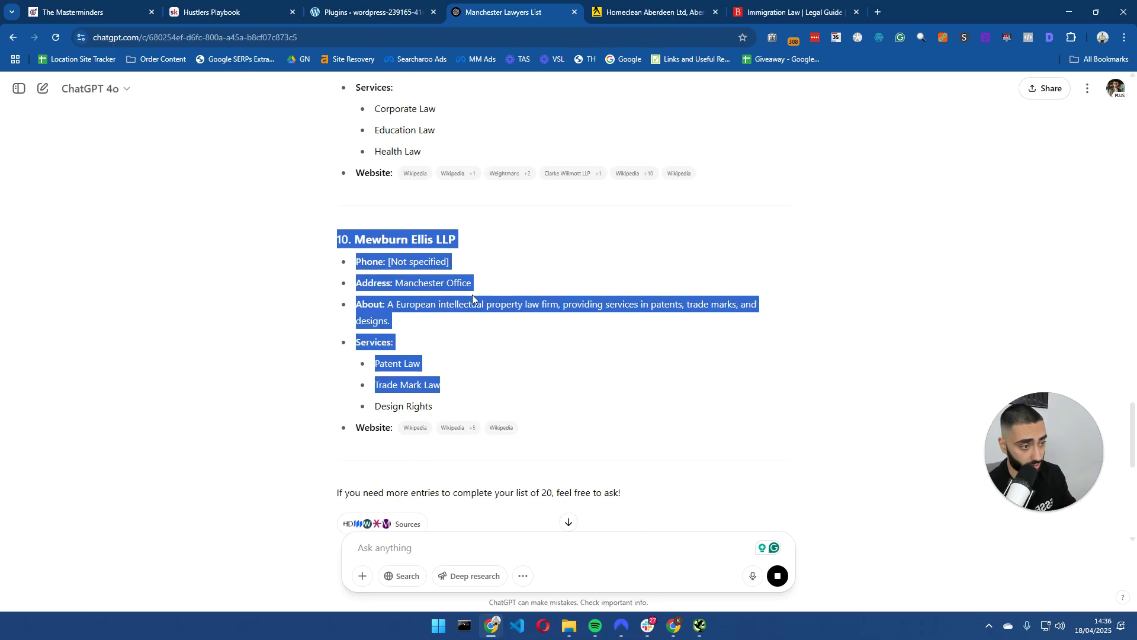
pyautogui.moveTo(343, 222); pyautogui.dragTo(503, 314)
pyautogui.scroll(-12, 513, 333)
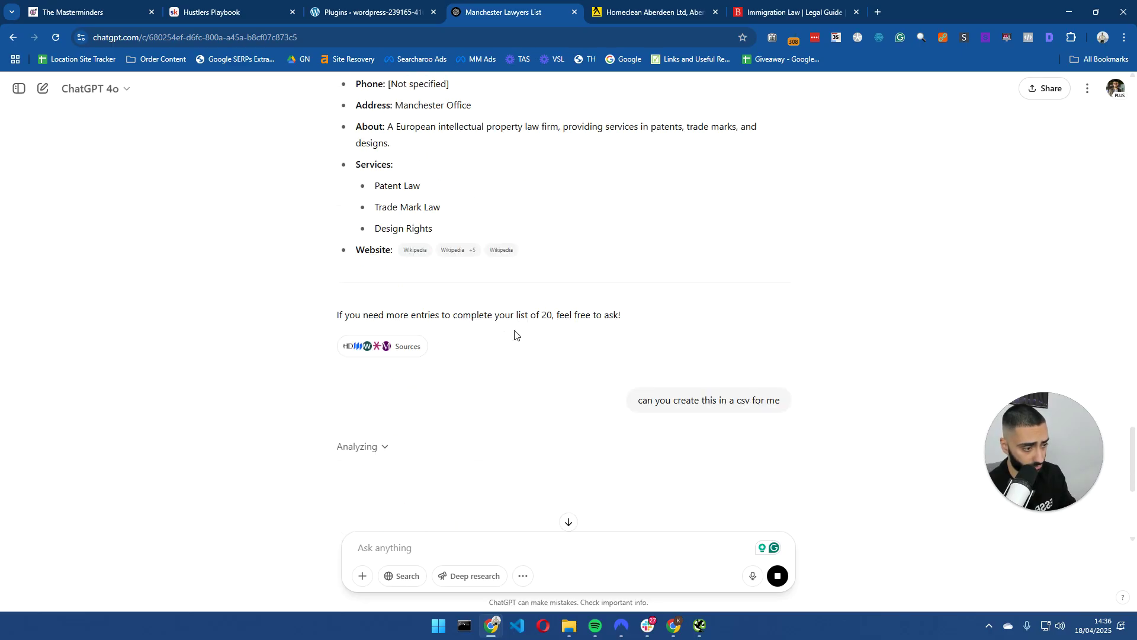
pyautogui.scroll(3, 687, 296)
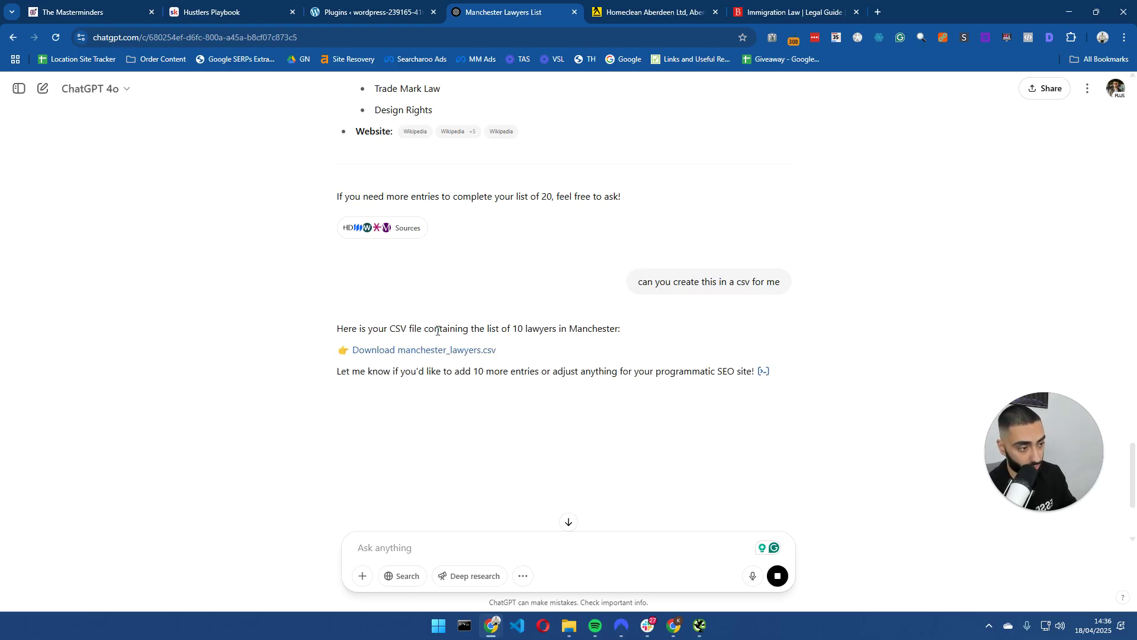
pyautogui.click(427, 356)
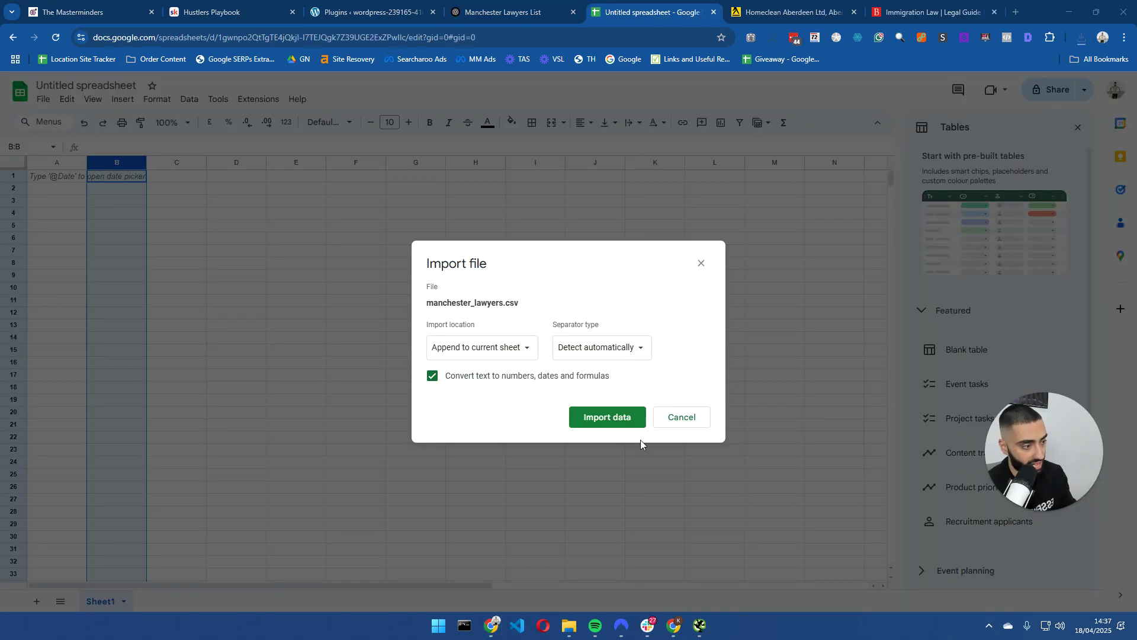
# - Import the CSV into the sheet and check the vague Manchester Office addresses
pyautogui.click(608, 416)
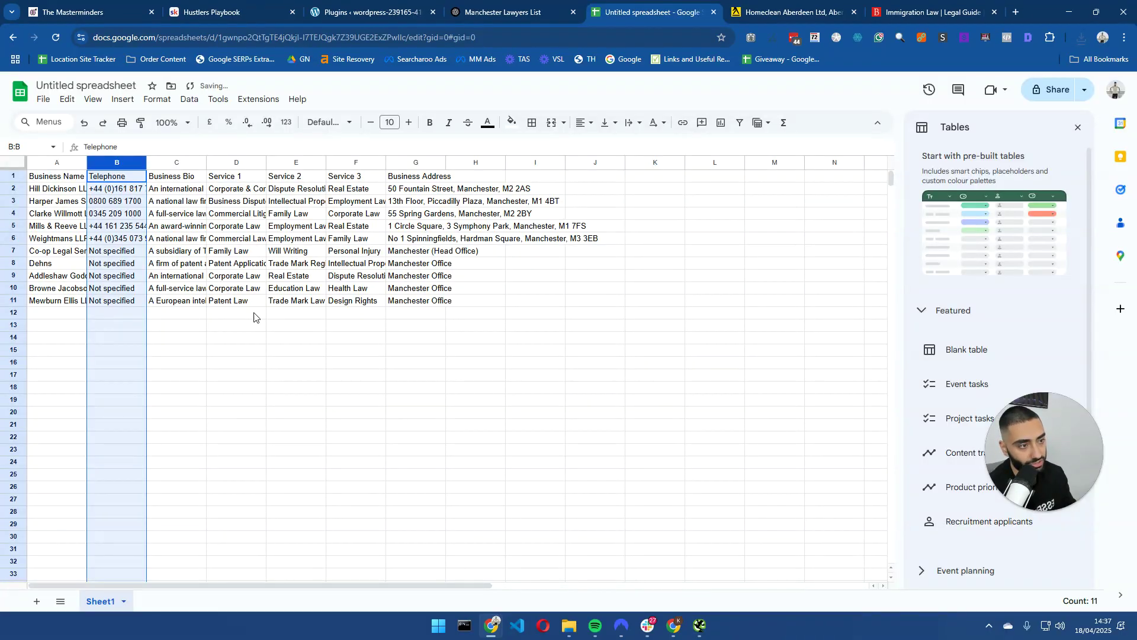
pyautogui.click(295, 338)
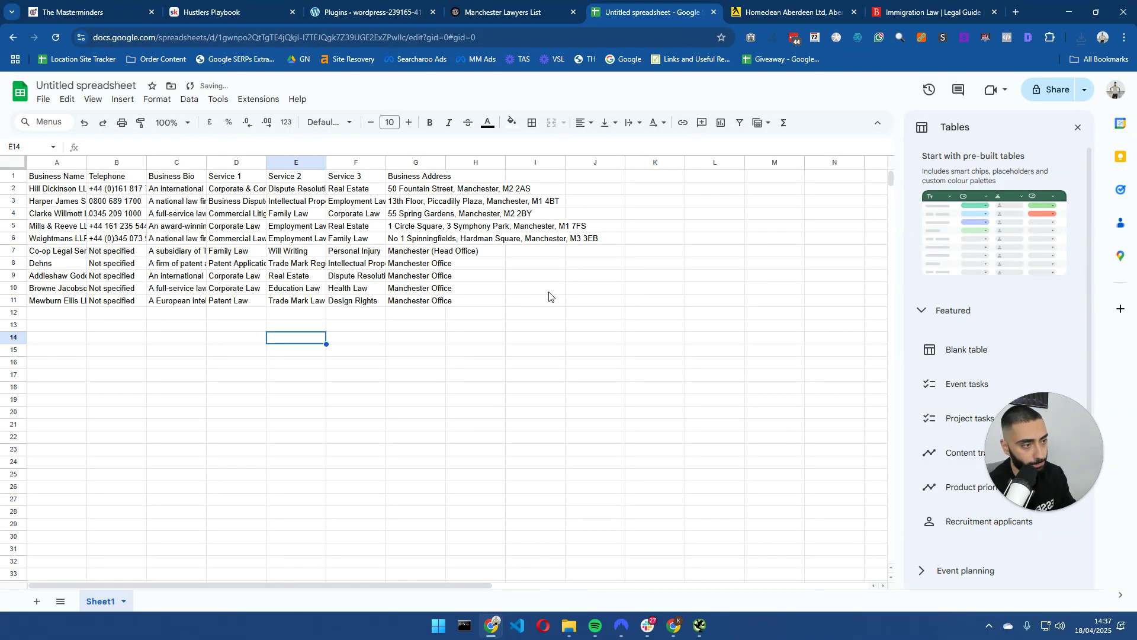
pyautogui.moveTo(415, 263); pyautogui.dragTo(415, 301)
pyautogui.click(414, 338)
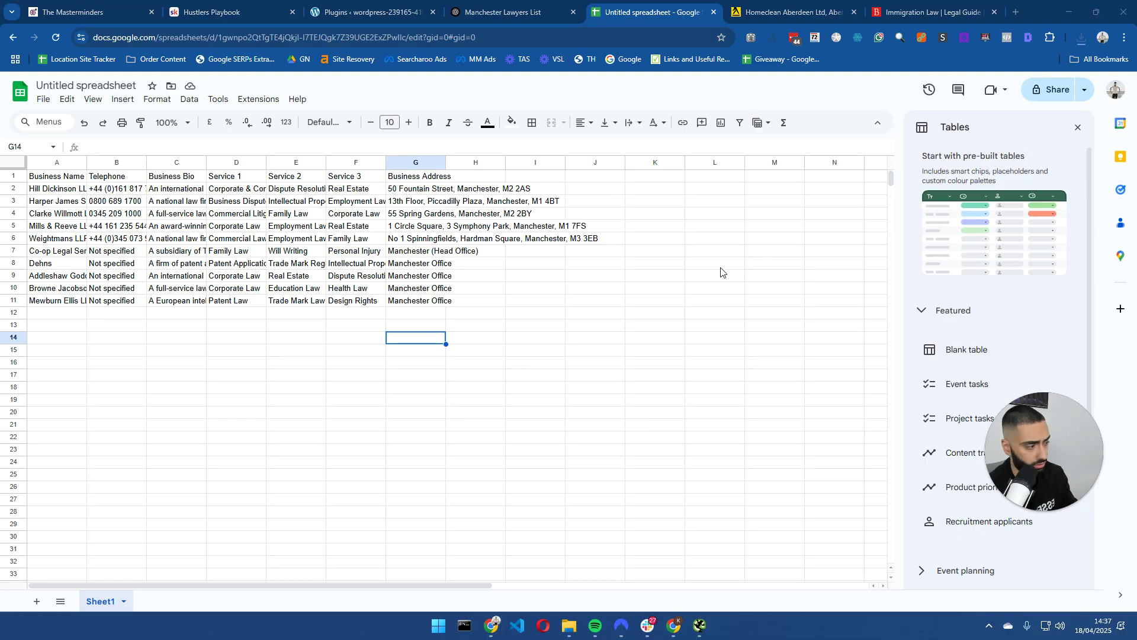
# - Copy the law firm table, review the headers, and widen the Business Address column
pyautogui.click(52, 176)
pyautogui.hotkey('ctrl', 'a')
pyautogui.hotkey('ctrl', 'c')
pyautogui.click(124, 180)
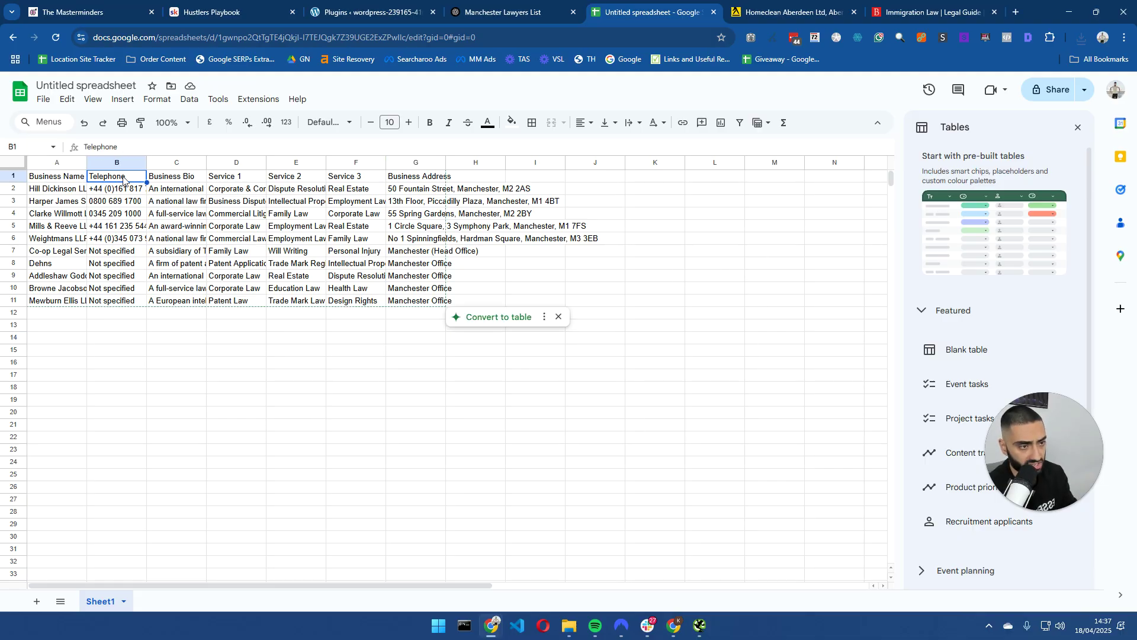
pyautogui.press('Right')
pyautogui.press('Right')
pyautogui.press('Right')
pyautogui.press('Right')
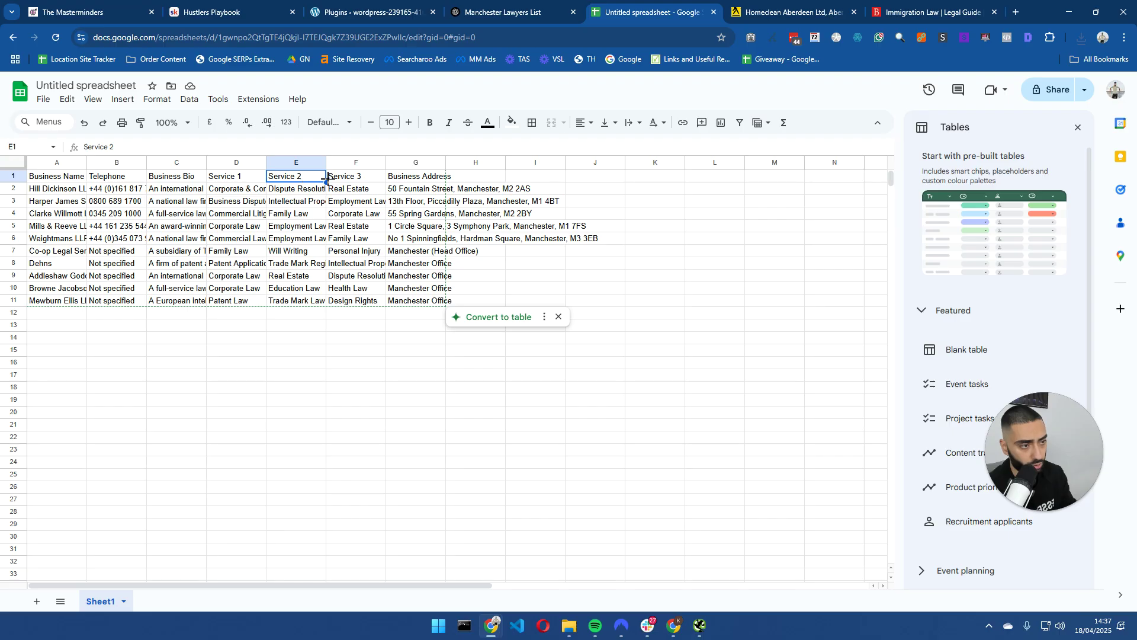
pyautogui.press('Right')
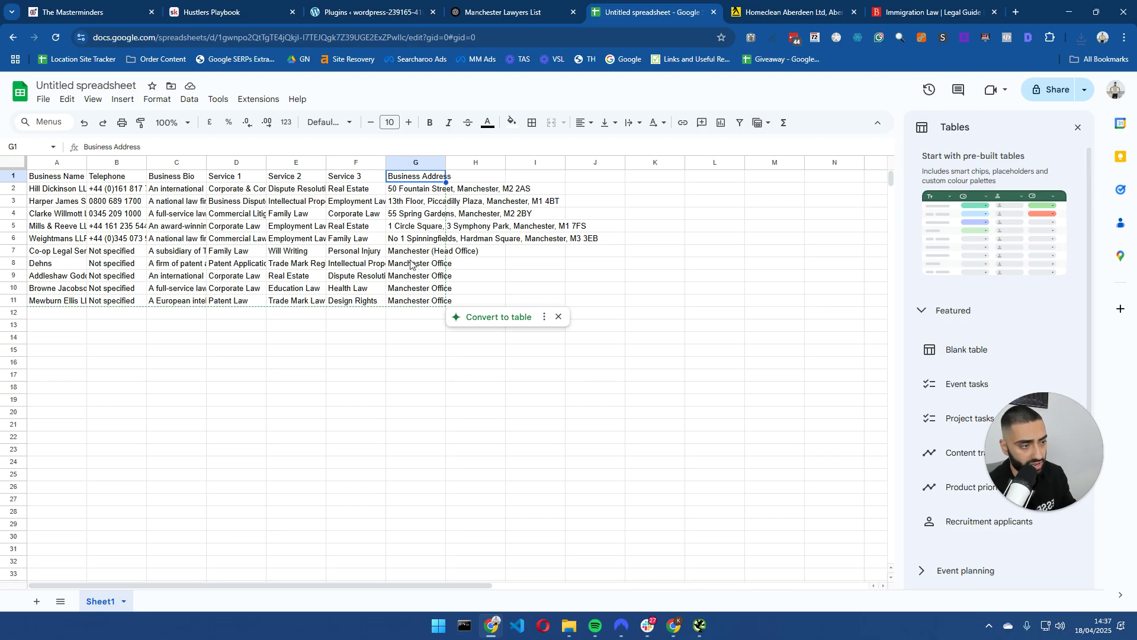
pyautogui.moveTo(409, 256); pyautogui.dragTo(432, 289)
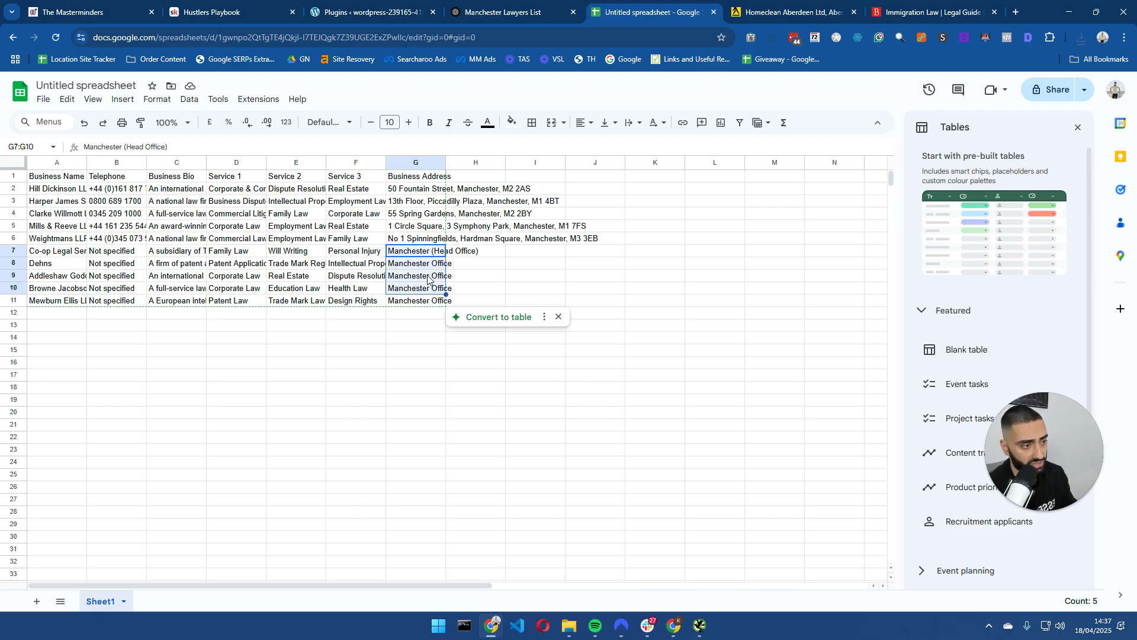
pyautogui.moveTo(446, 160); pyautogui.dragTo(504, 159)
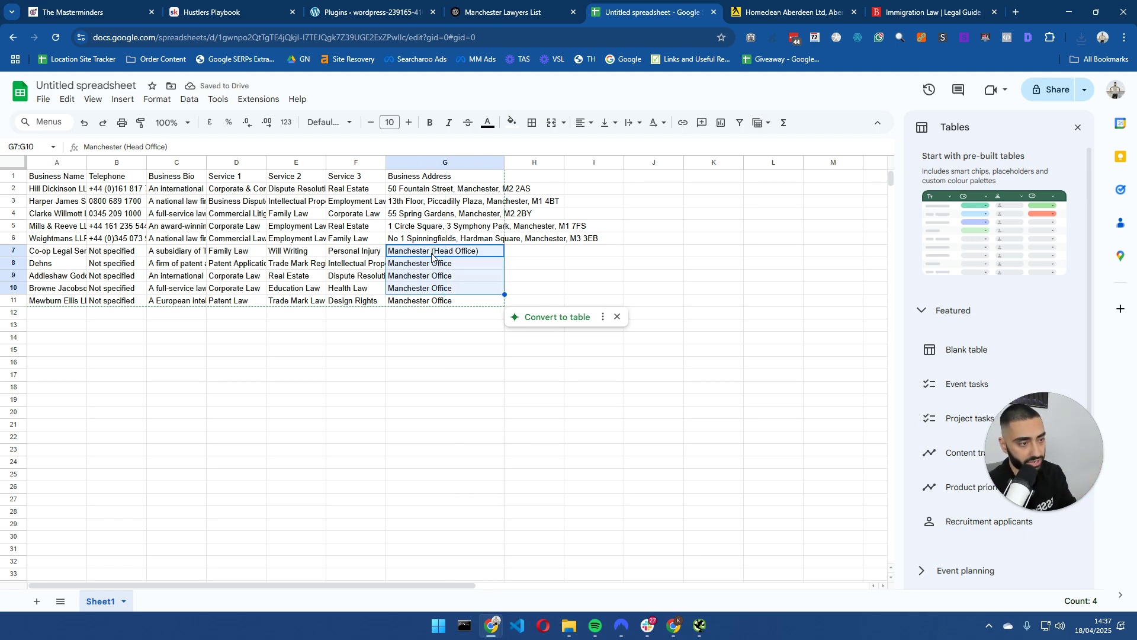
# - Review the incomplete addresses in G7:G11 and the 'Not specified' phones in B7:B11
pyautogui.moveTo(417, 252)
pyautogui.mouseDown()
pyautogui.moveTo(338, 254)
pyautogui.moveTo(441, 249)
pyautogui.moveTo(414, 252)
pyautogui.mouseUp()
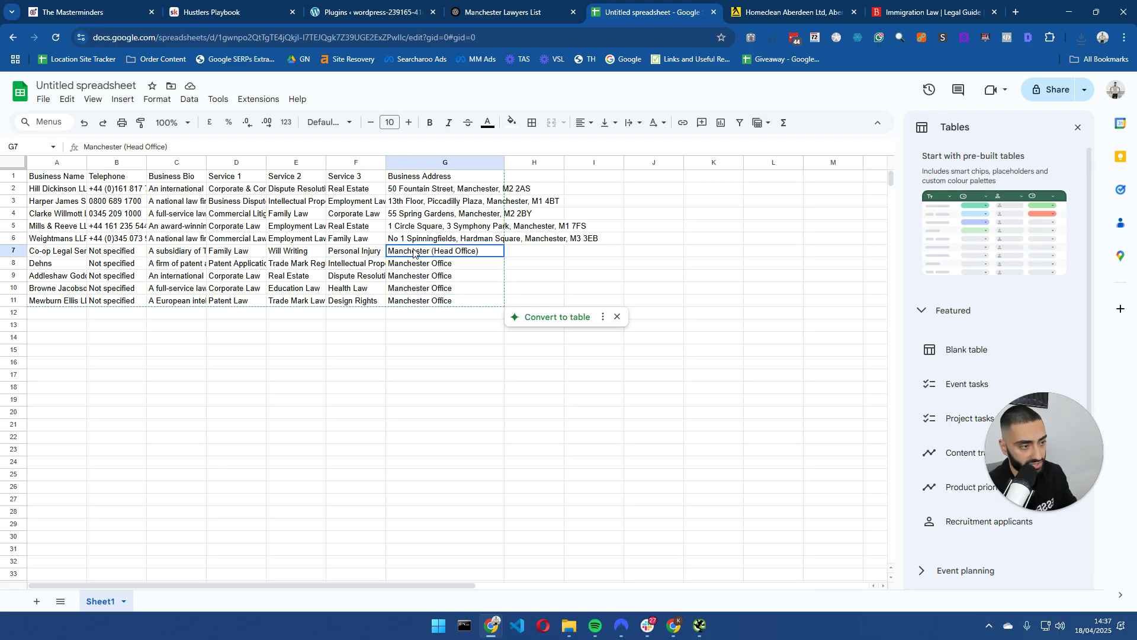
pyautogui.click(447, 266)
pyautogui.click(449, 276)
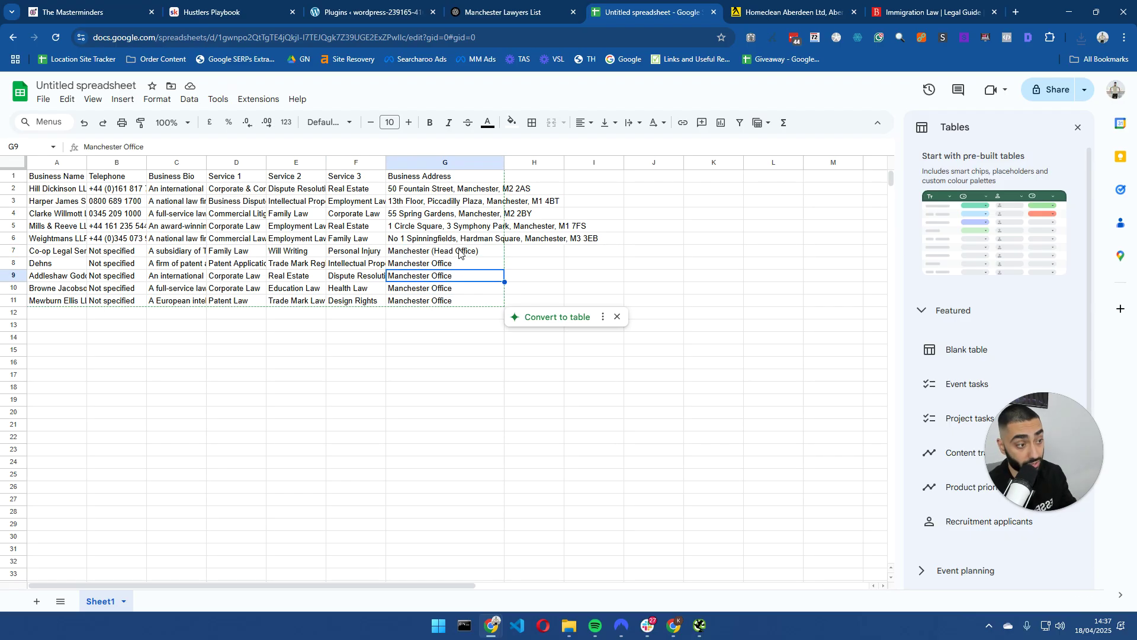
pyautogui.moveTo(459, 253); pyautogui.dragTo(455, 302)
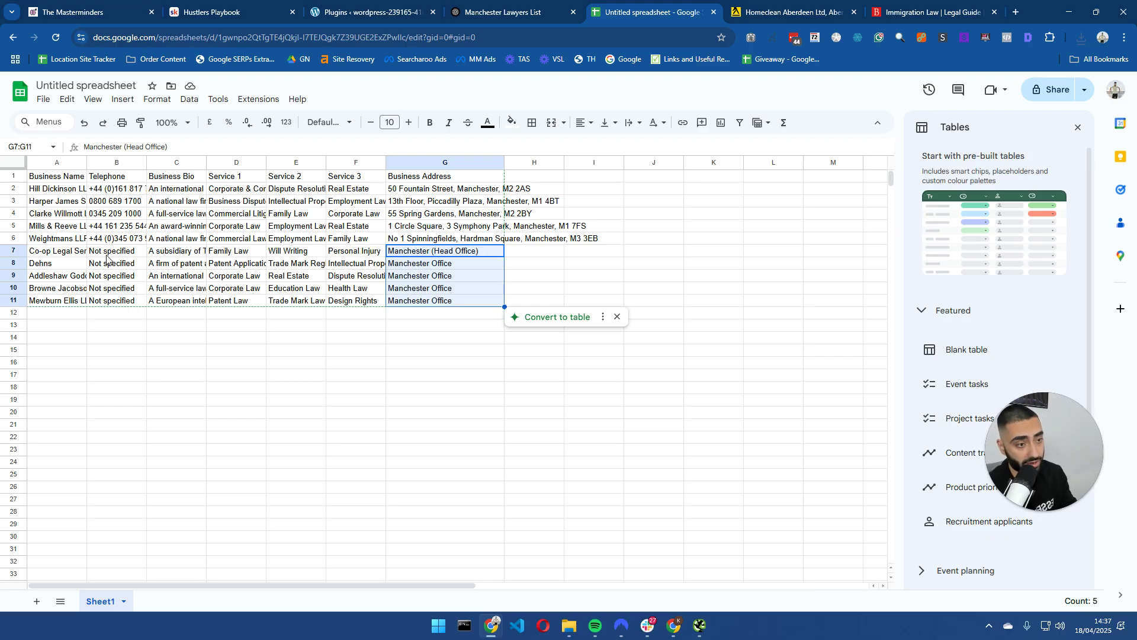
pyautogui.moveTo(109, 252); pyautogui.dragTo(123, 303)
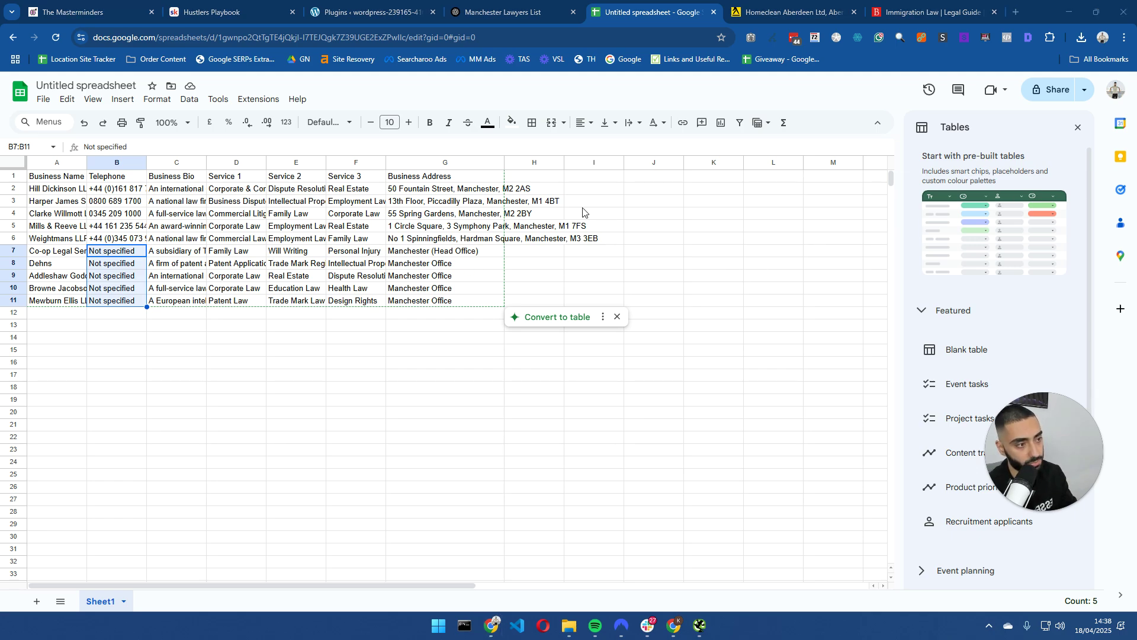
# - Auto-fit column G so the longest Business Address fits on one line
pyautogui.doubleClick(504, 162)
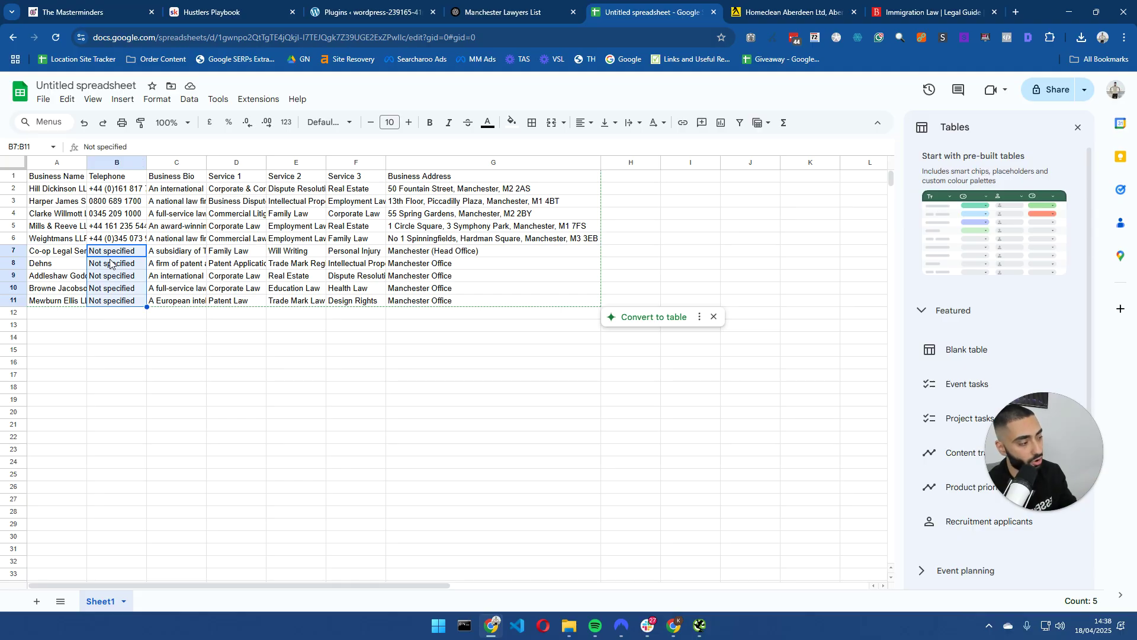
pyautogui.press('Escape')
pyautogui.click(1055, 474)
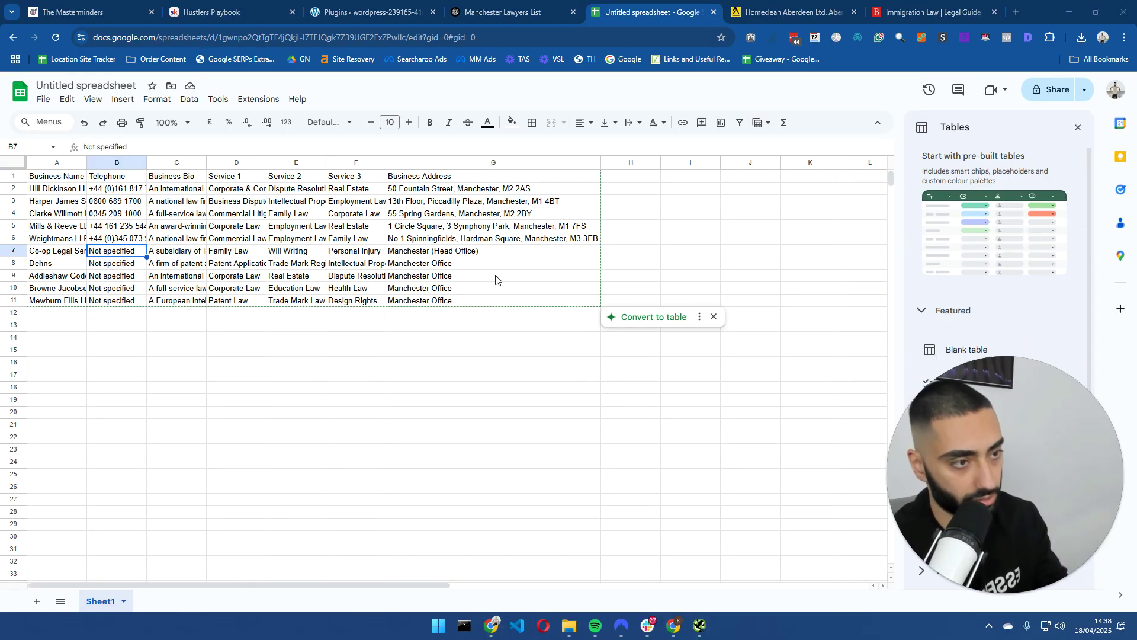
# - Duplicate the Multiple Pages Generator tab from the WordPress installed plugins list
pyautogui.hotkey('ctrl', 'shift', 'Tab')
pyautogui.hotkey('ctrl', 'shift', 'Tab')
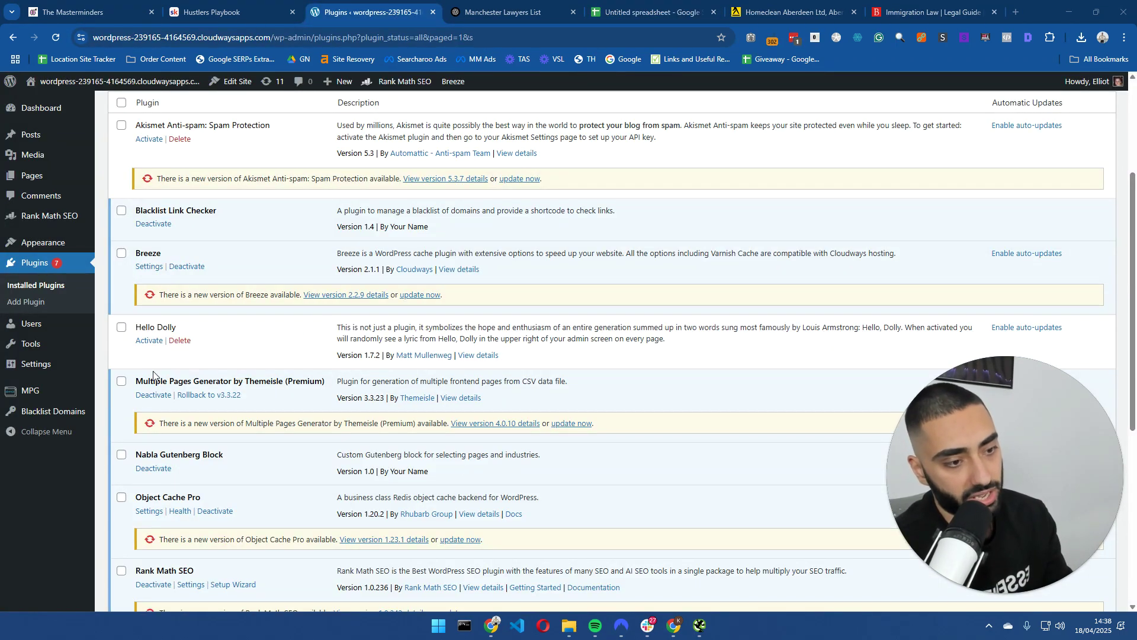
pyautogui.moveTo(143, 380); pyautogui.dragTo(236, 381)
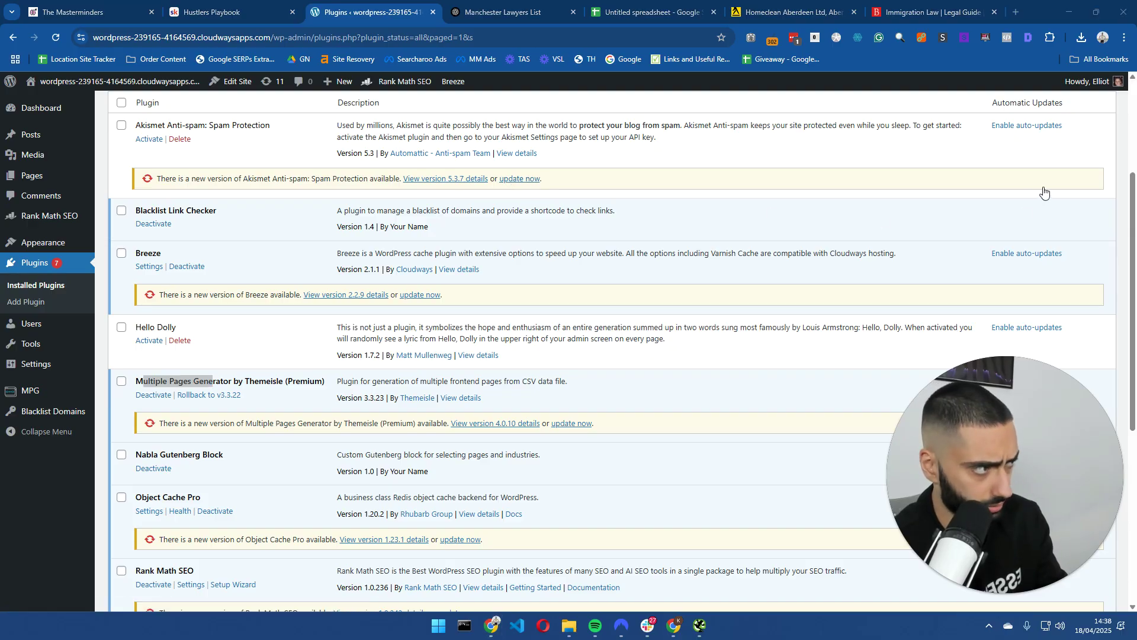
pyautogui.scroll(-10, 497, 262)
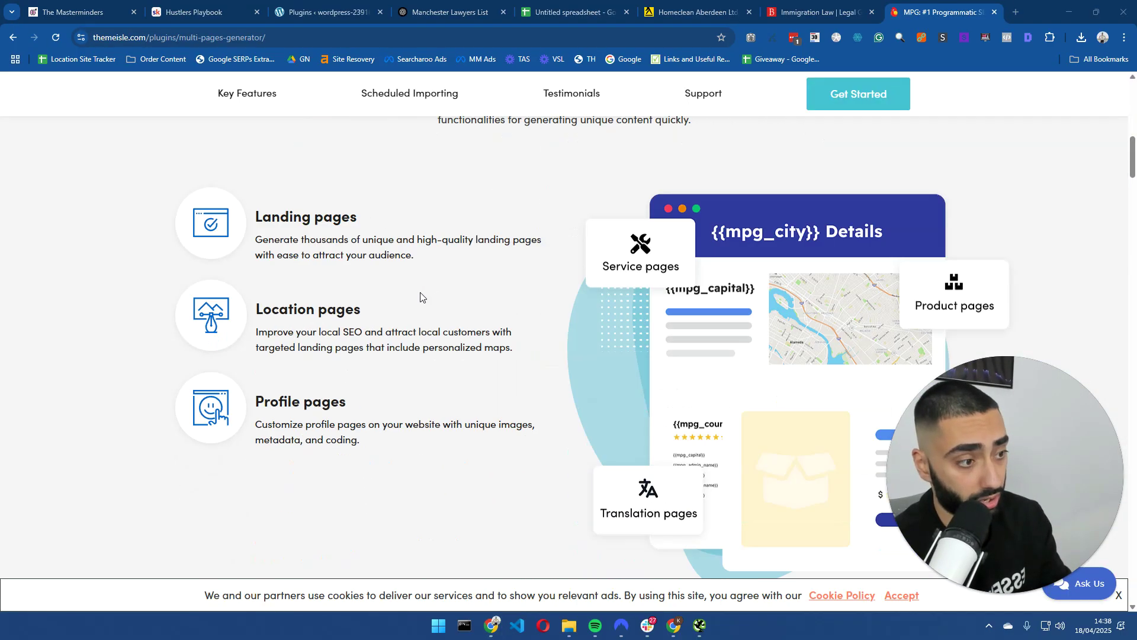
pyautogui.scroll(10, 421, 296)
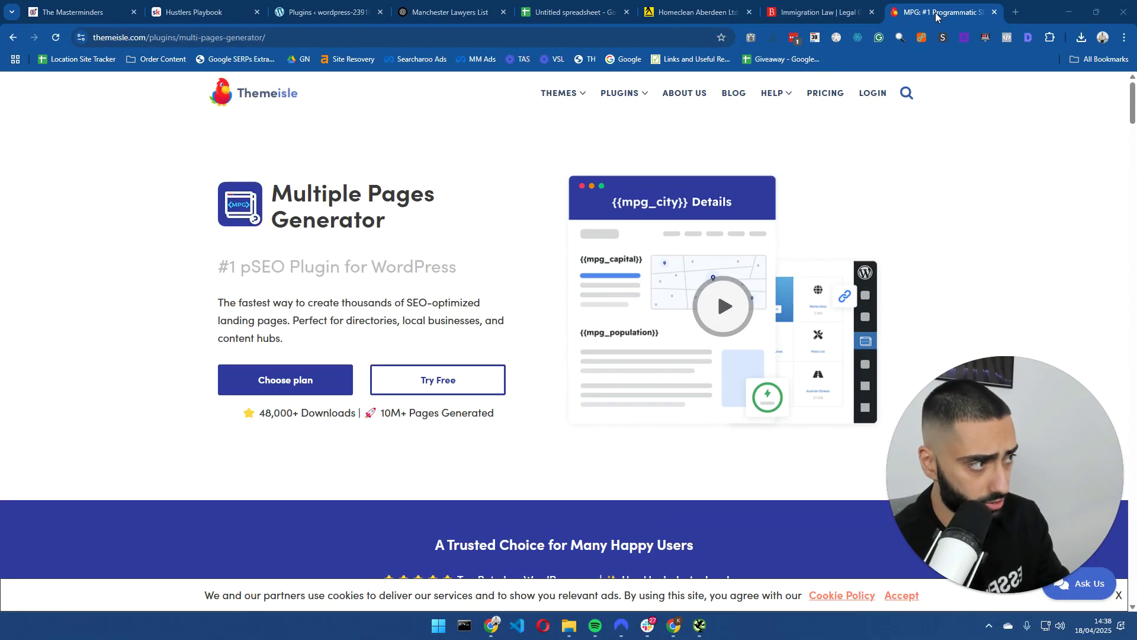
pyautogui.rightClick(936, 18)
pyautogui.click(955, 125)
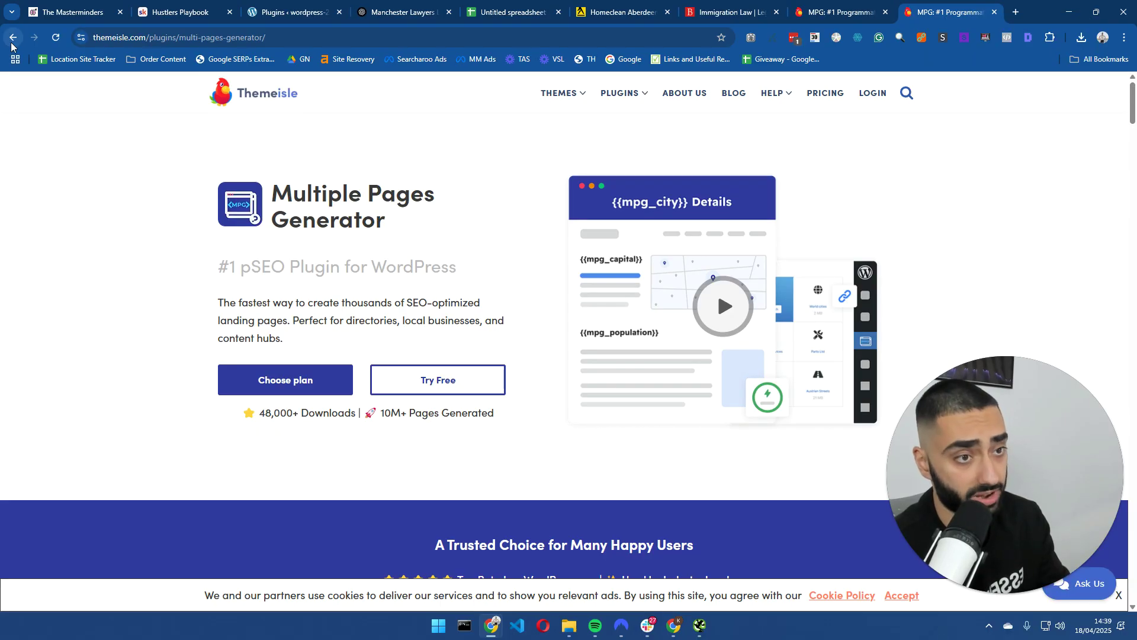
# - Browse MPG's WordPress.org listing, open Themeisle's MPG page, then return to the spreadsheet
pyautogui.click(13, 40)
pyautogui.click(238, 201)
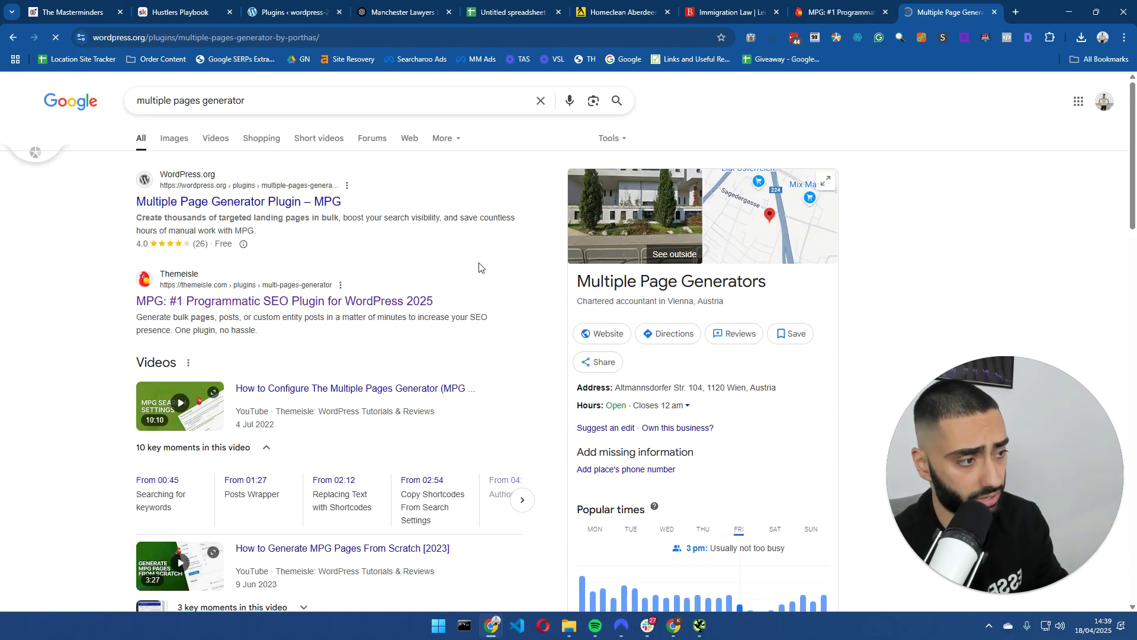
pyautogui.scroll(4, 302, 297)
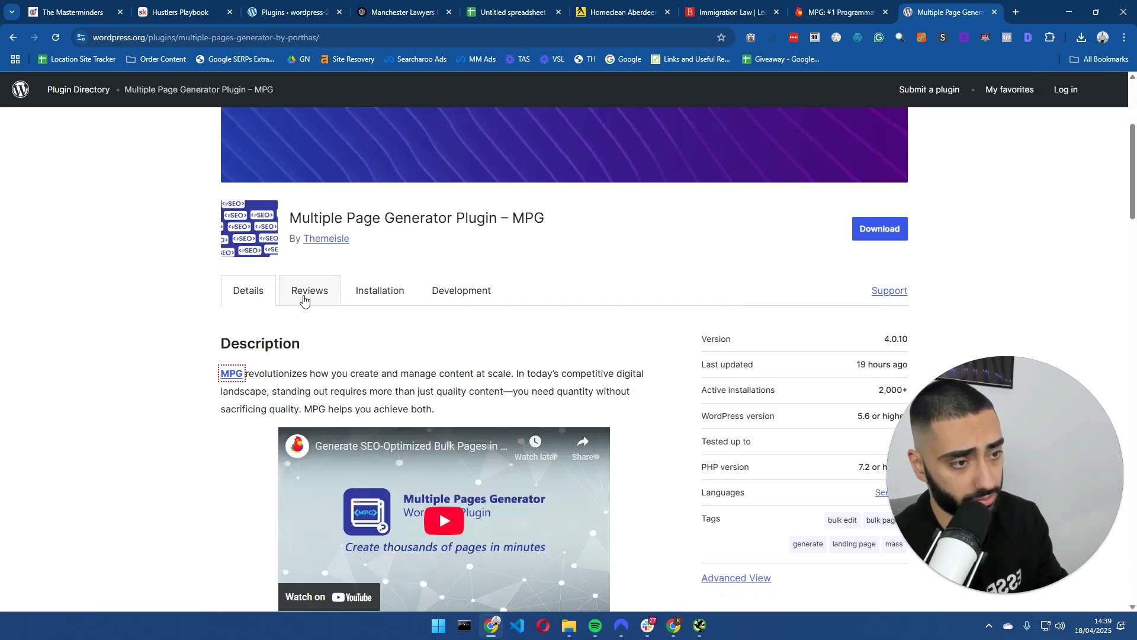
pyautogui.moveTo(548, 335); pyautogui.dragTo(304, 336)
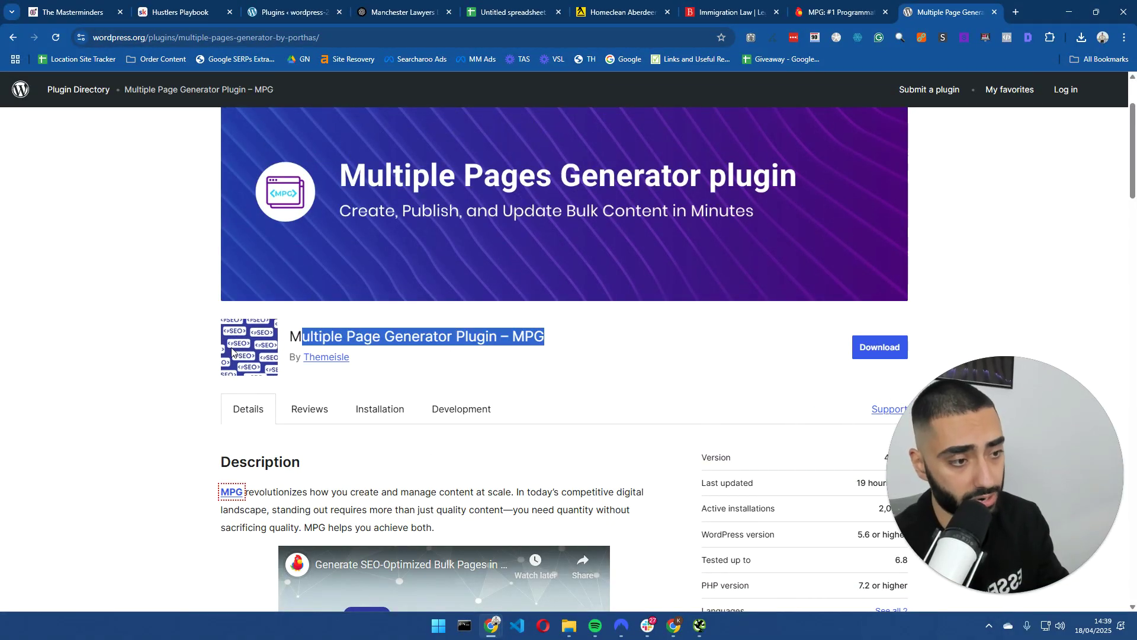
pyautogui.scroll(-1, 165, 353)
pyautogui.scroll(-5, 166, 353)
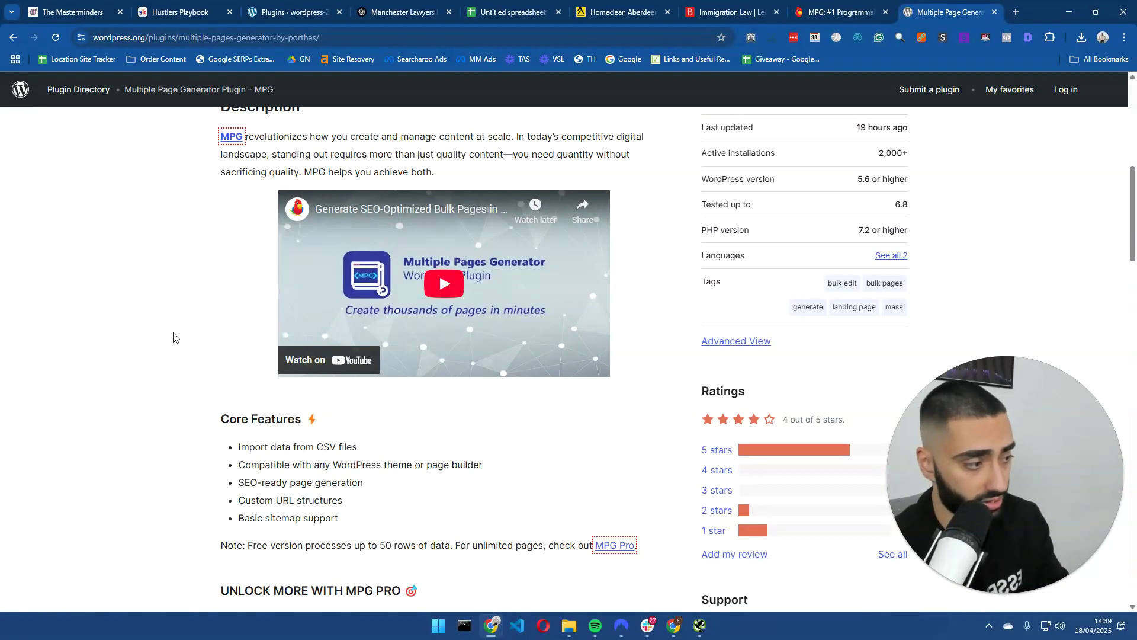
pyautogui.click(837, 8)
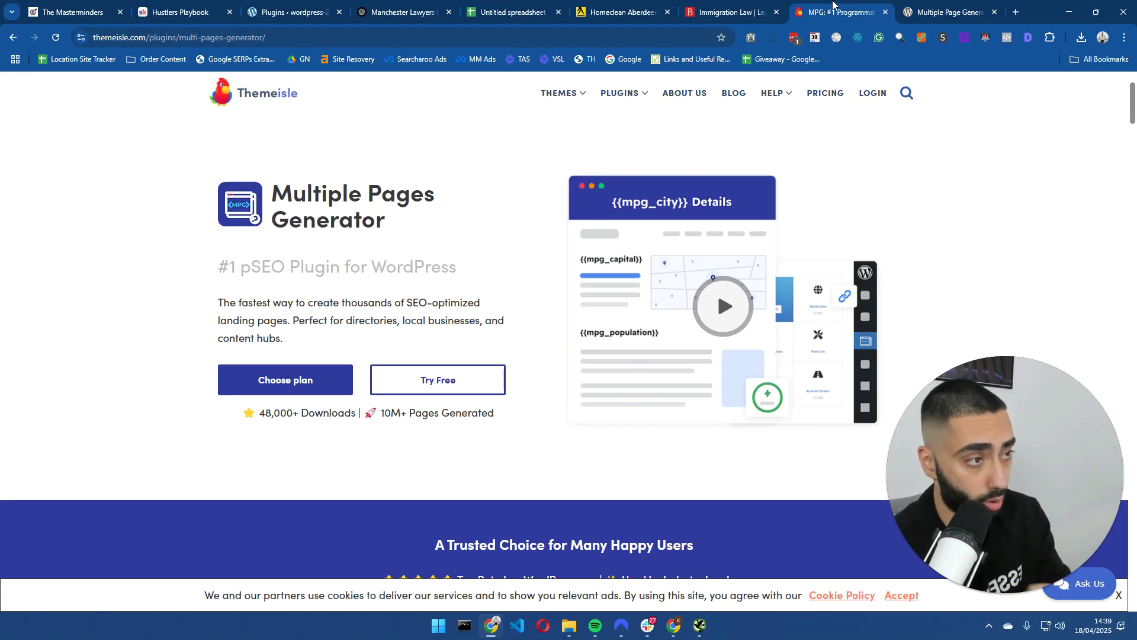
pyautogui.click(478, 13)
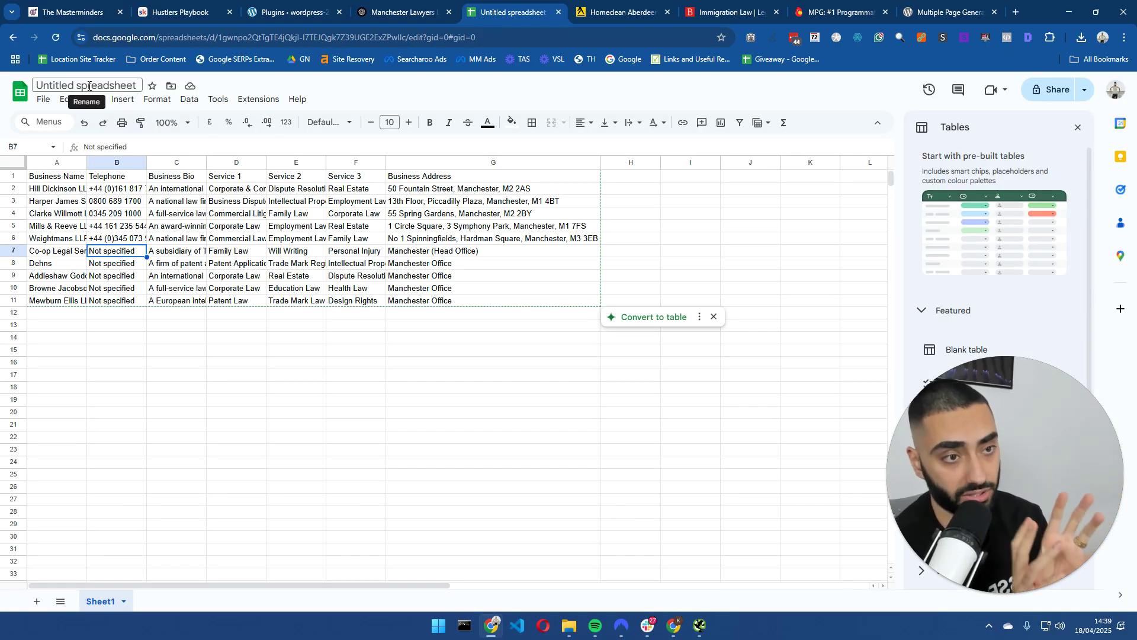
# - Select the ten firms' data in A2:G11, then return to the WordPress plugins list
pyautogui.moveTo(51, 314); pyautogui.dragTo(485, 401)
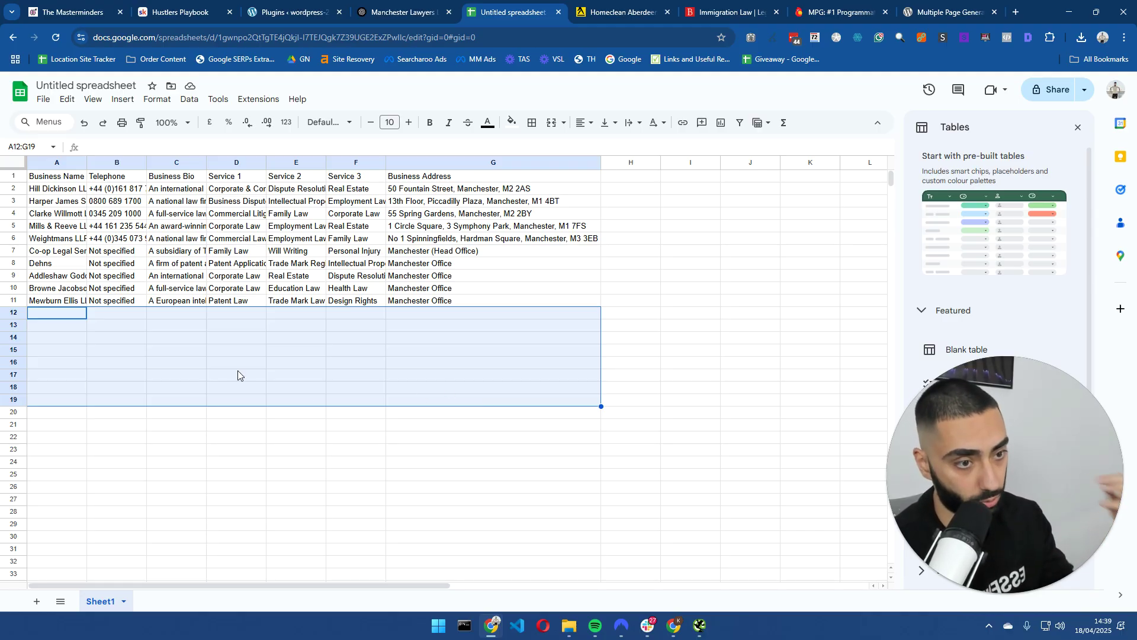
pyautogui.click(57, 193)
pyautogui.moveTo(54, 252); pyautogui.dragTo(460, 303)
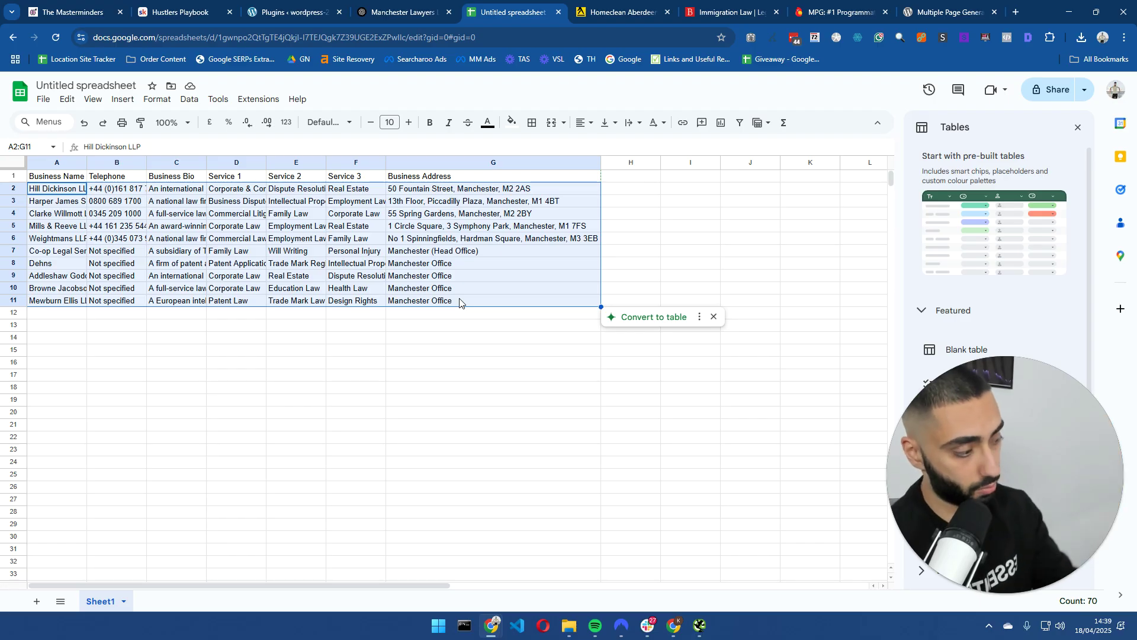
pyautogui.click(291, 7)
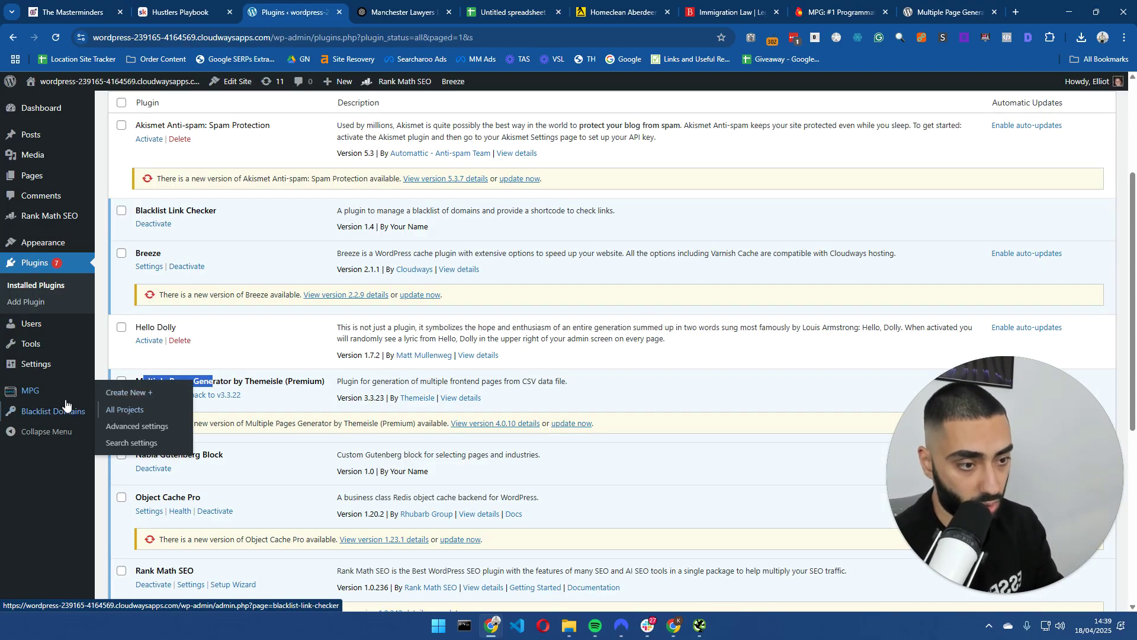
# - Create a new MPG project named 'Law Firm Locations' with entity type Posts
pyautogui.click(35, 396)
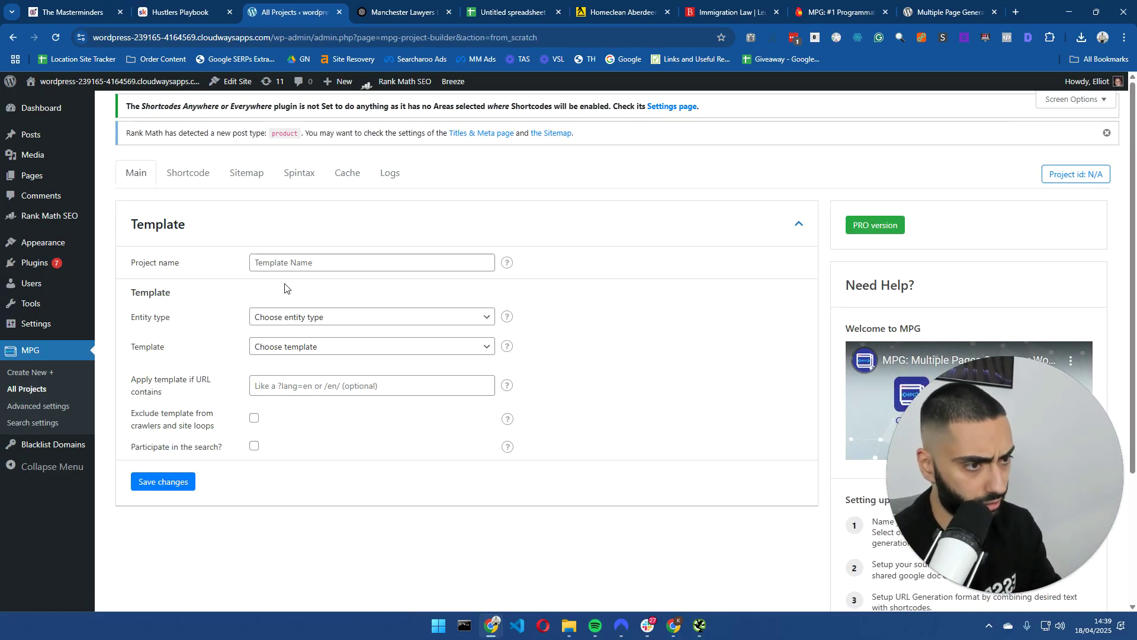
pyautogui.click(288, 262)
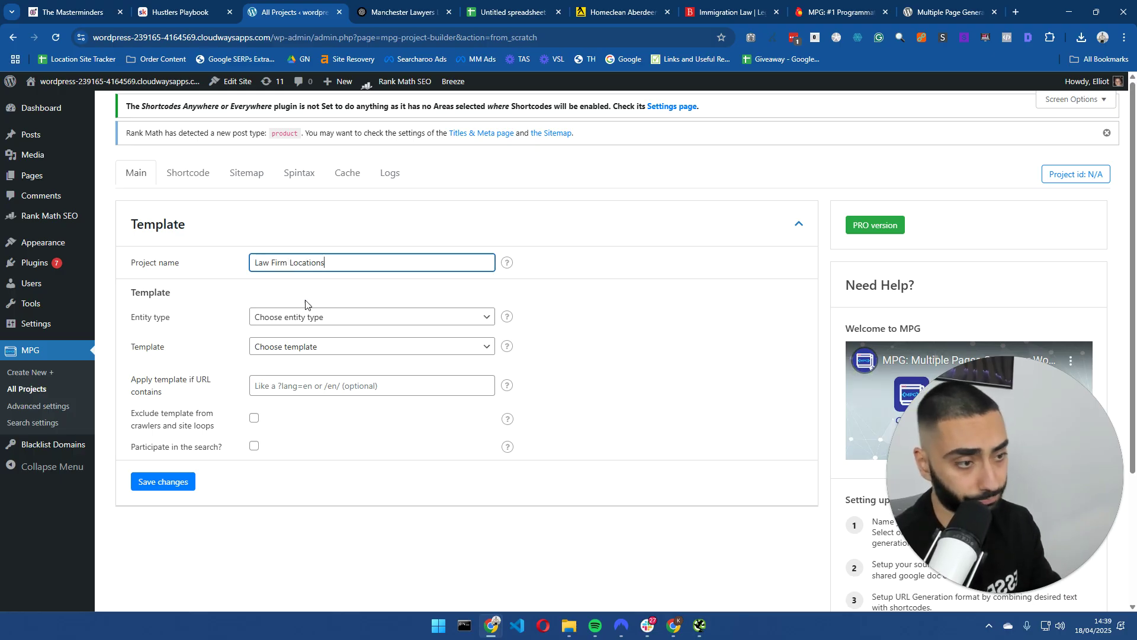
pyautogui.click(257, 320)
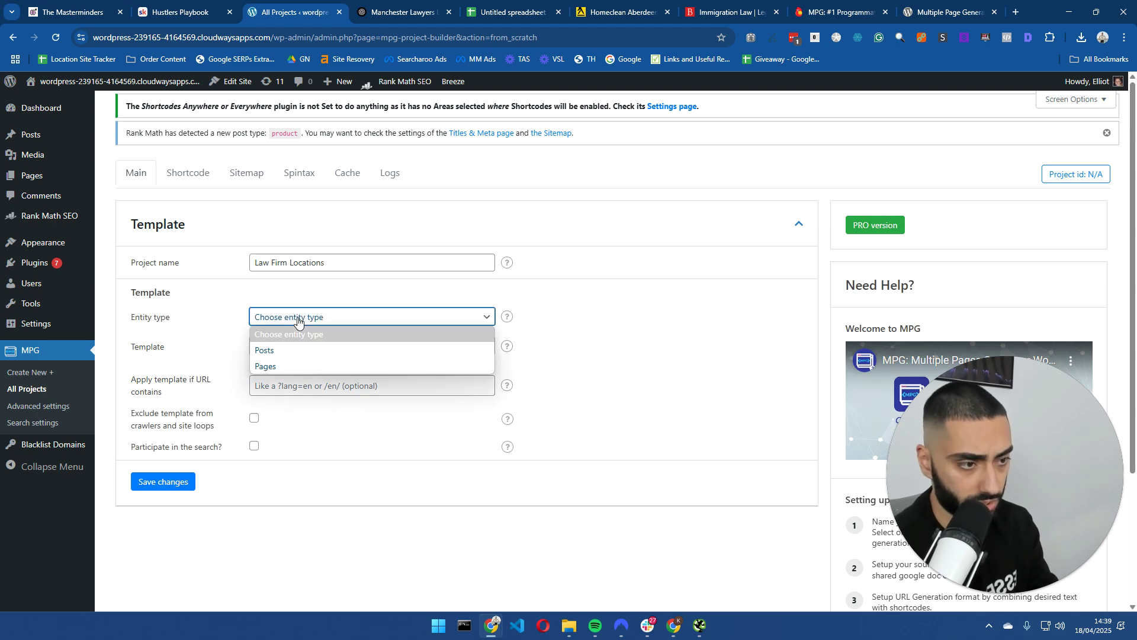
pyautogui.click(280, 354)
# - Open the site's All Pages list in a new tab and switch to it
pyautogui.moveTo(50, 142)
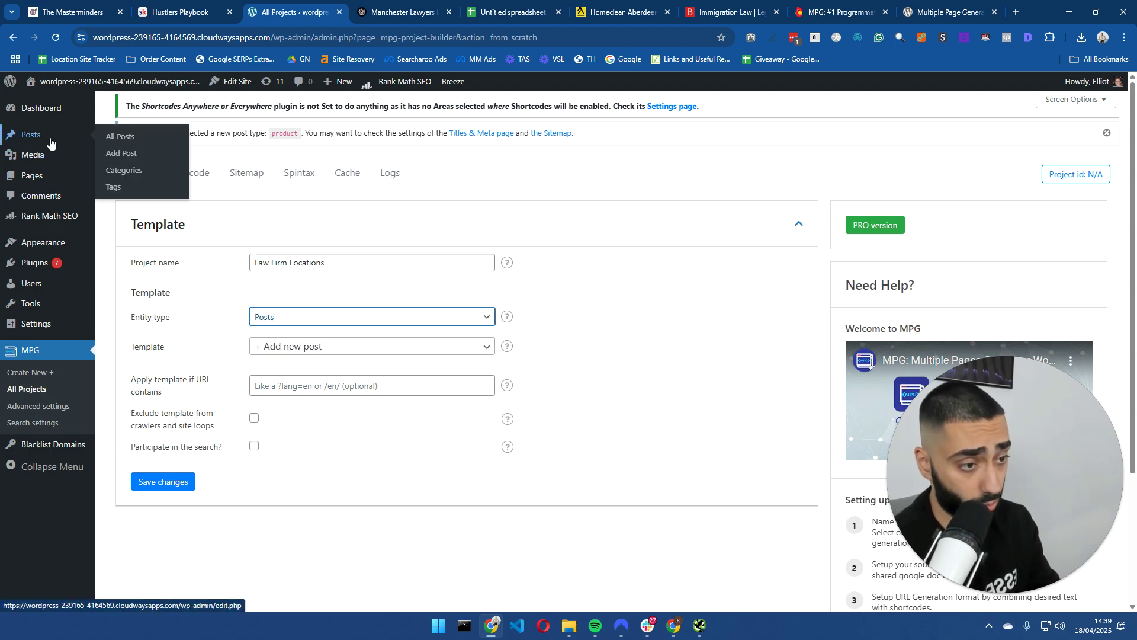
pyautogui.moveTo(65, 177)
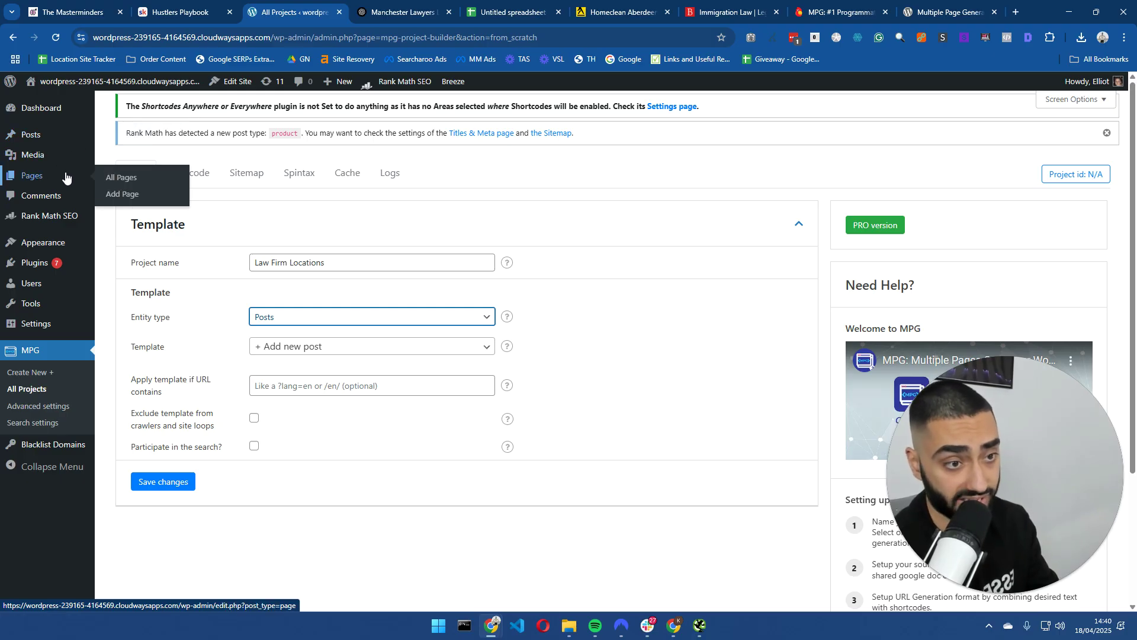
pyautogui.middleClick(140, 182)
pyautogui.click(378, 23)
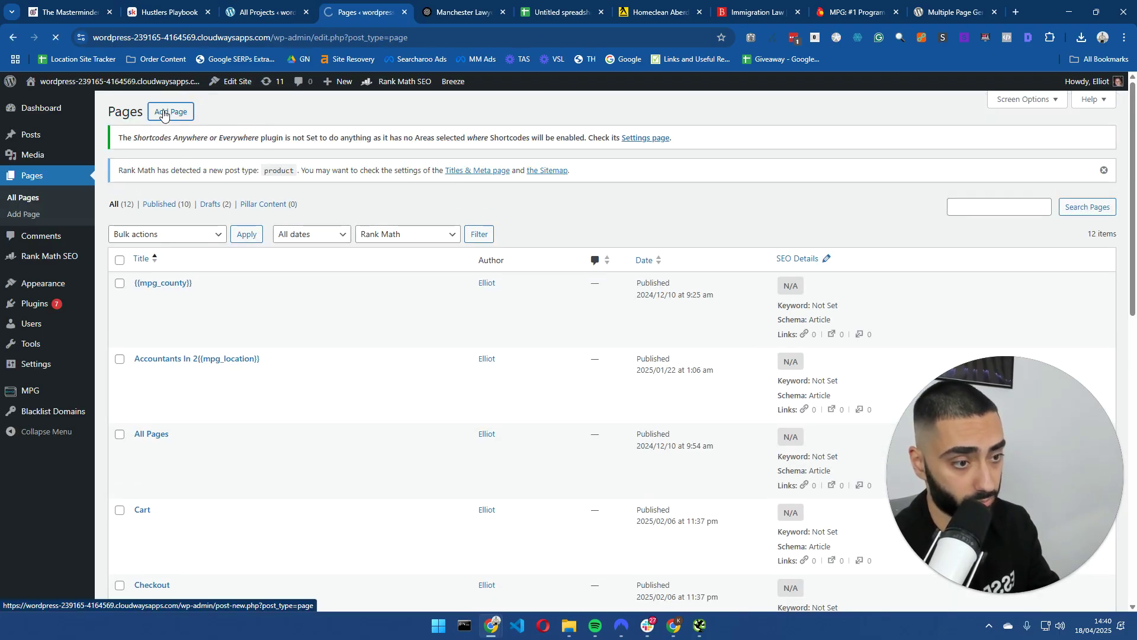
# - Add a blank page titled 'Manchester Law Firm', skipping the pattern chooser, and publish it
pyautogui.click(164, 113)
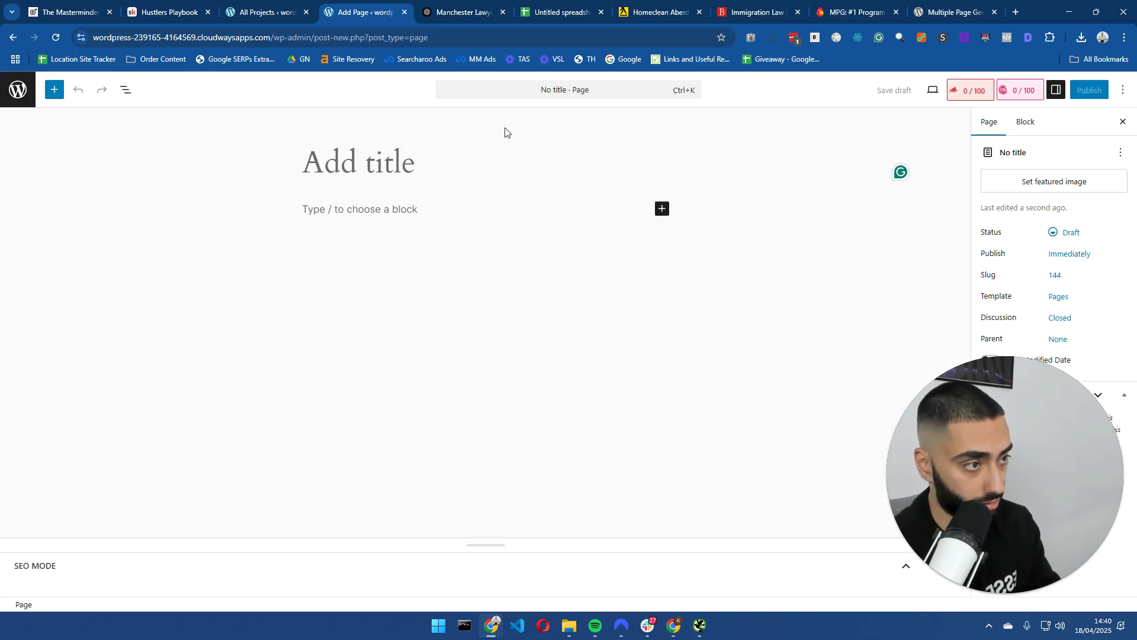
pyautogui.write('M')
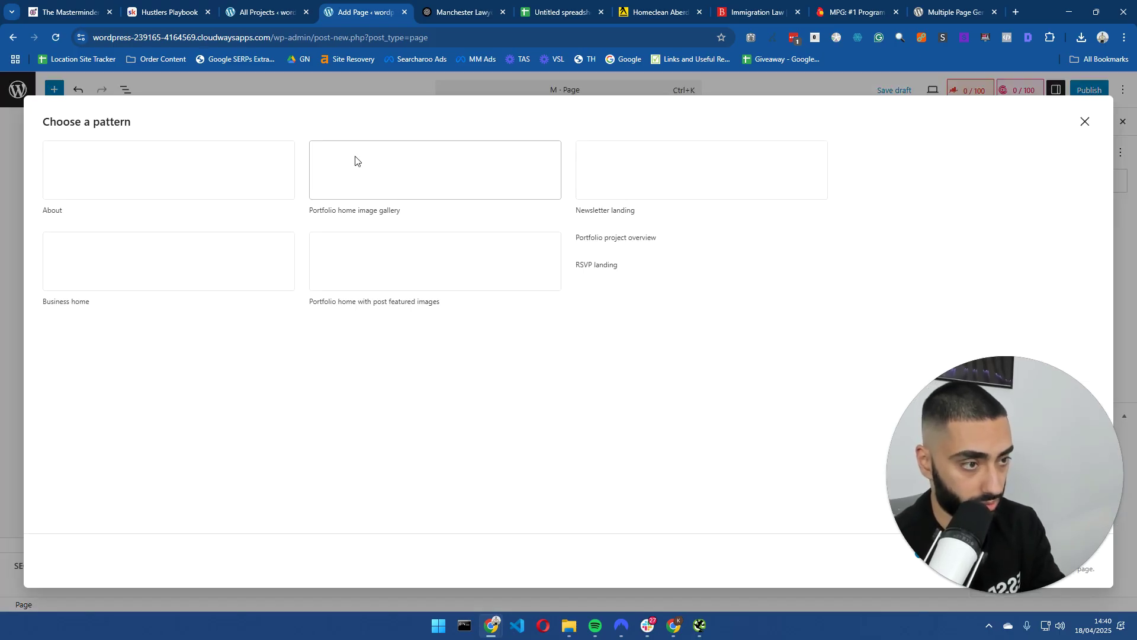
pyautogui.press('Escape')
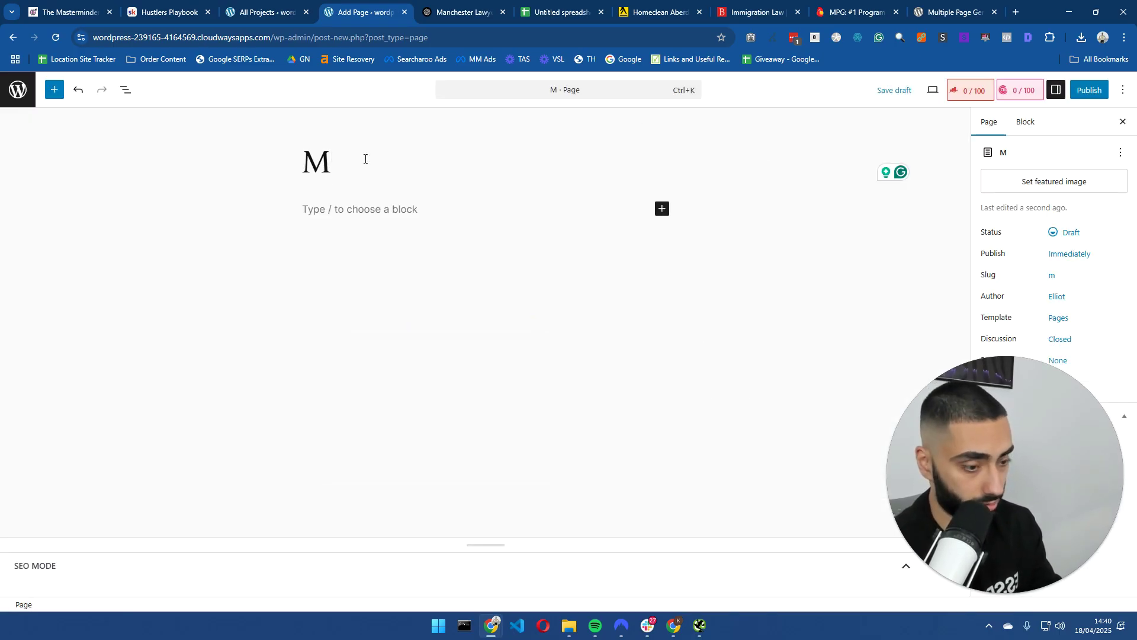
pyautogui.write('anchest ')
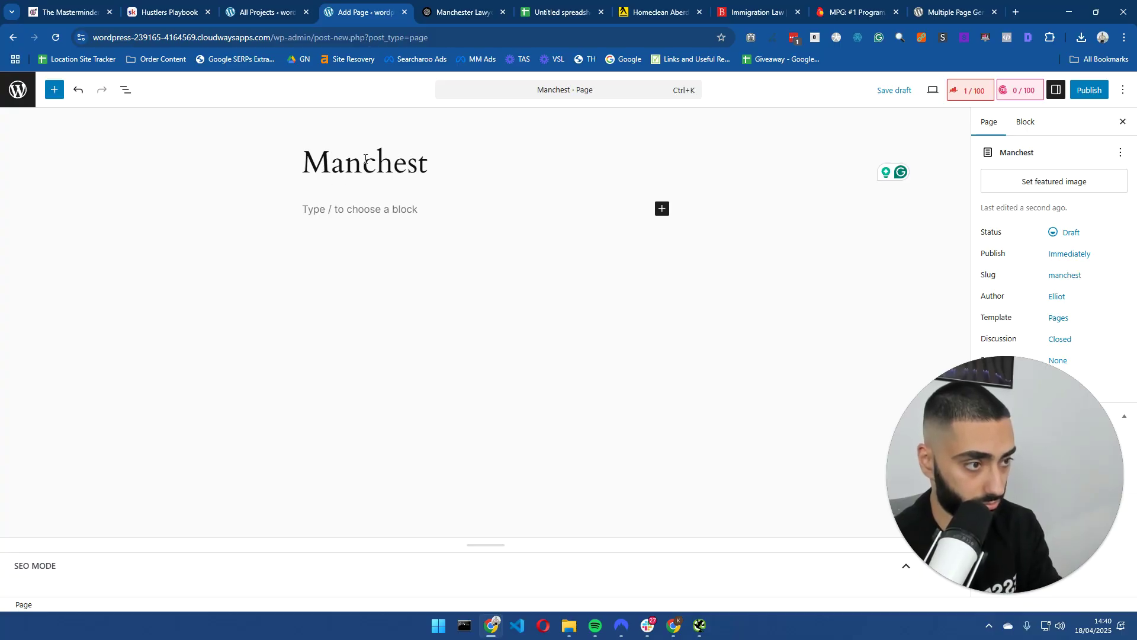
pyautogui.write('er Law ')
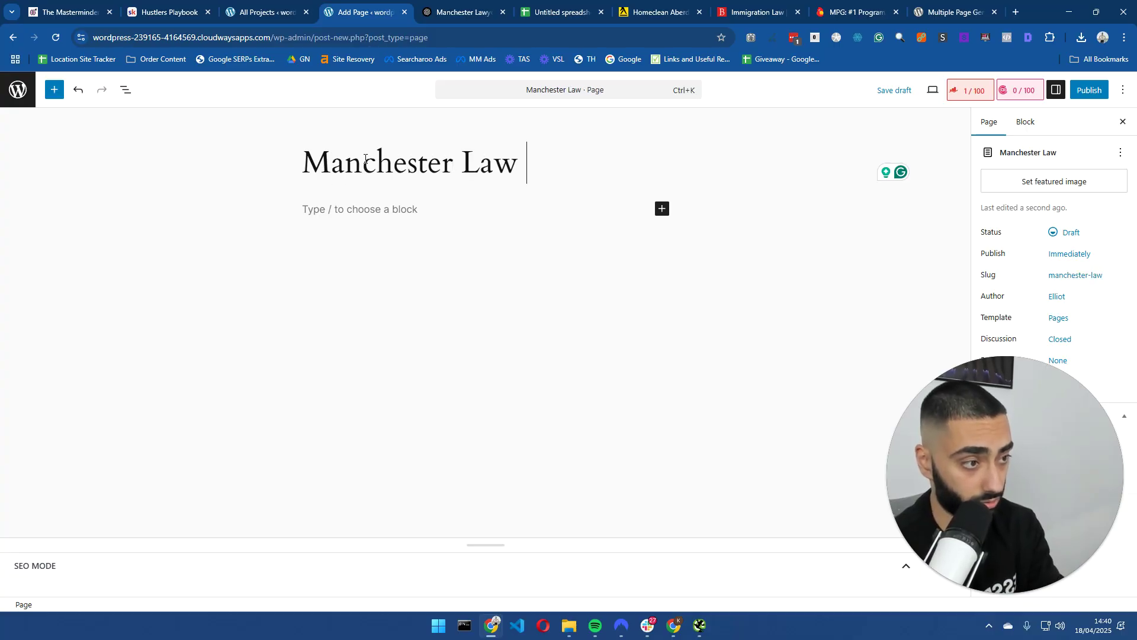
pyautogui.write('Firm')
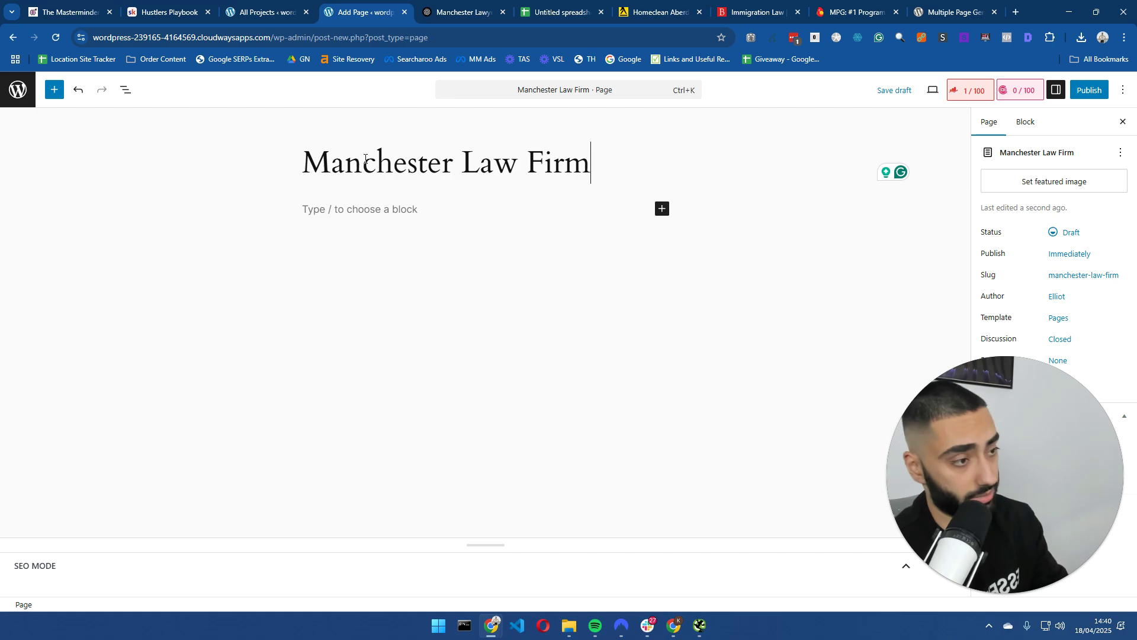
pyautogui.click(1086, 90)
pyautogui.click(1082, 92)
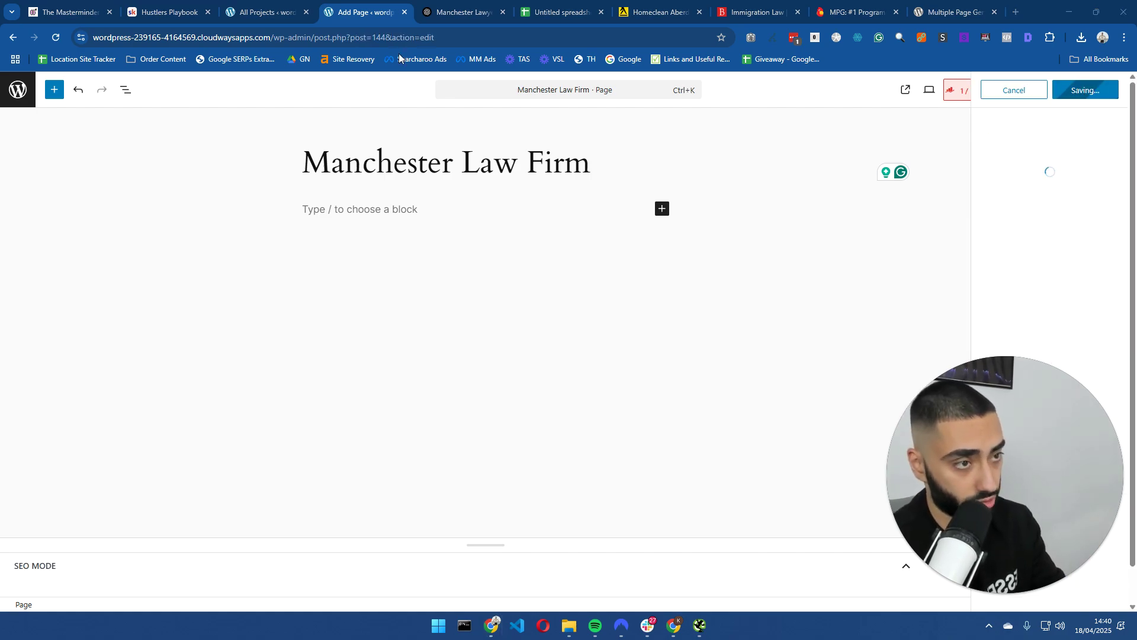
# - Set the project's entity type to Pages with 'Manchester Law Firm' as template, then show the spreadsheet
pyautogui.click(261, 12)
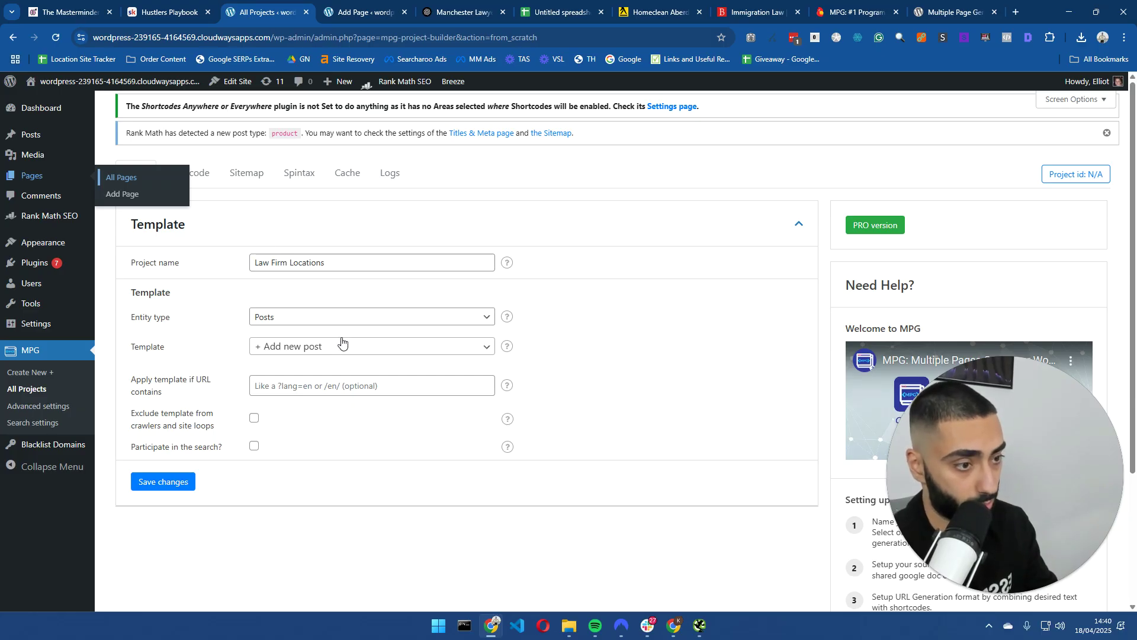
pyautogui.click(322, 318)
pyautogui.click(290, 366)
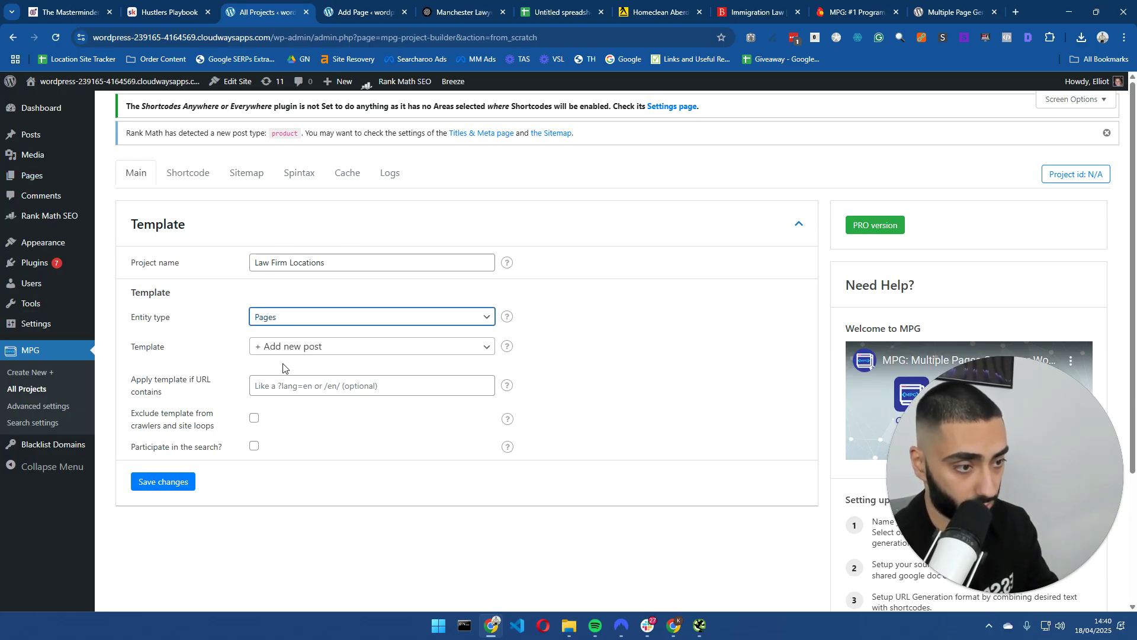
pyautogui.click(331, 349)
pyautogui.write('ma')
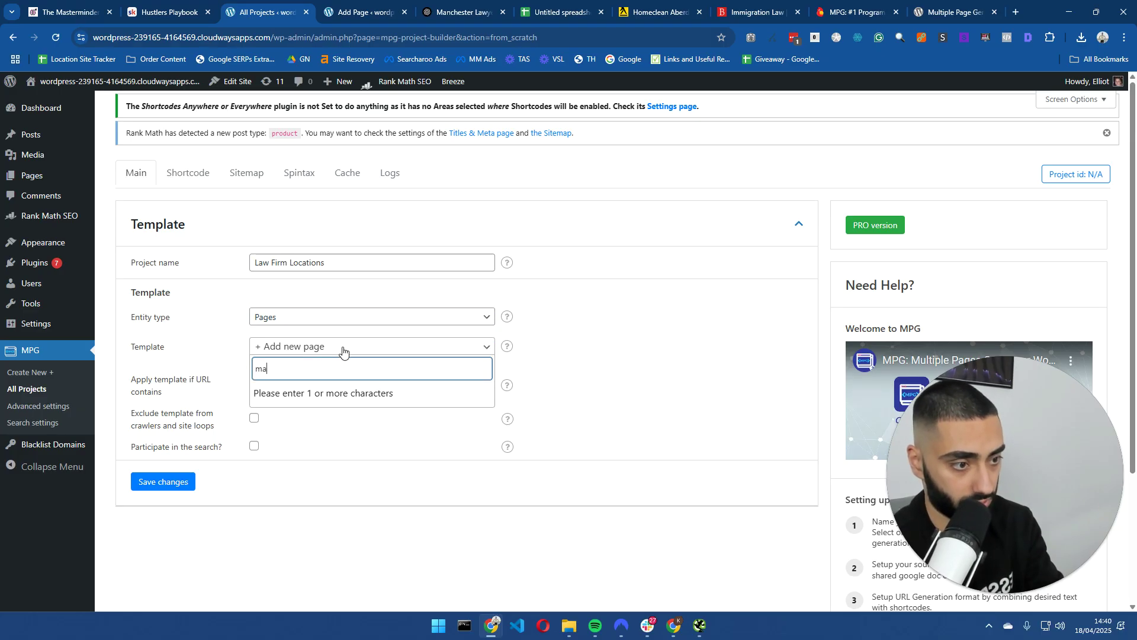
pyautogui.write('nchester')
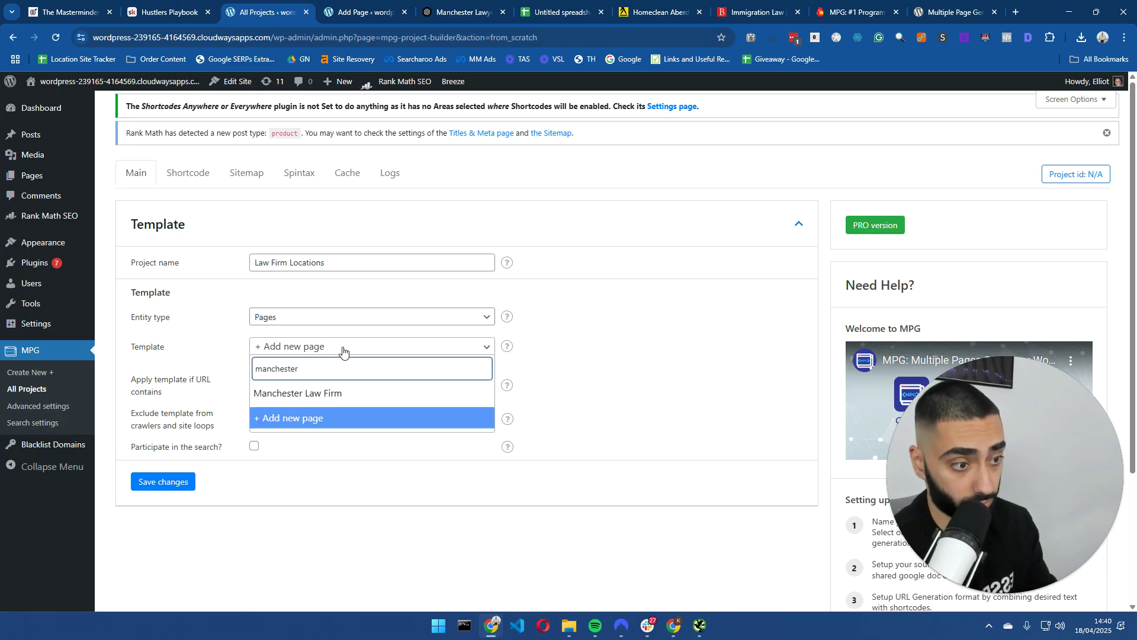
pyautogui.click(282, 393)
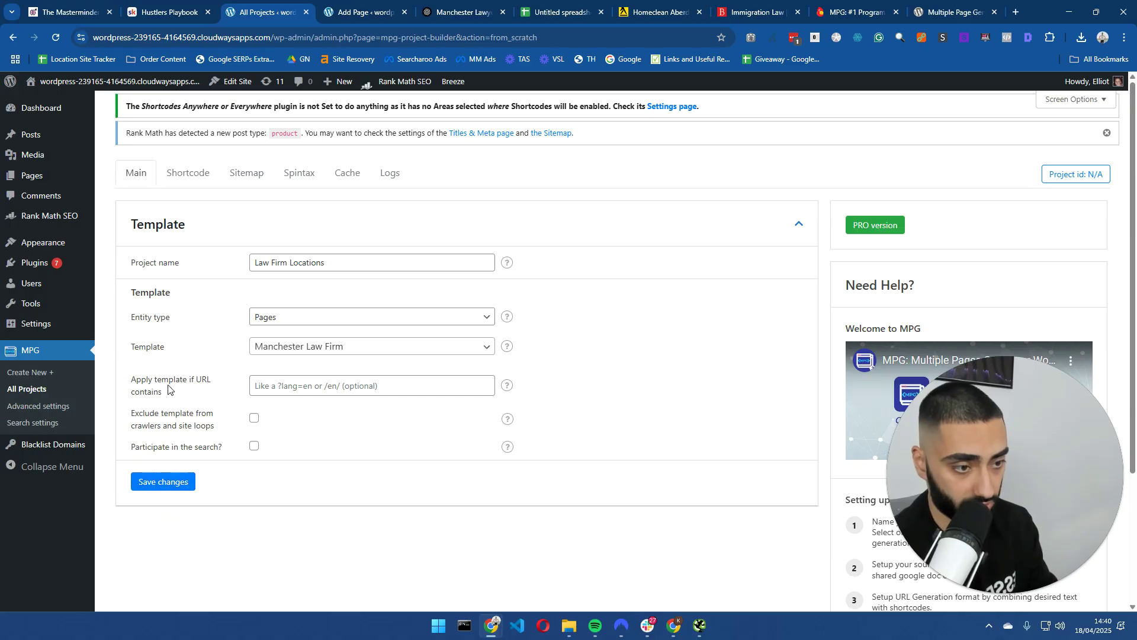
pyautogui.moveTo(141, 384); pyautogui.dragTo(185, 391)
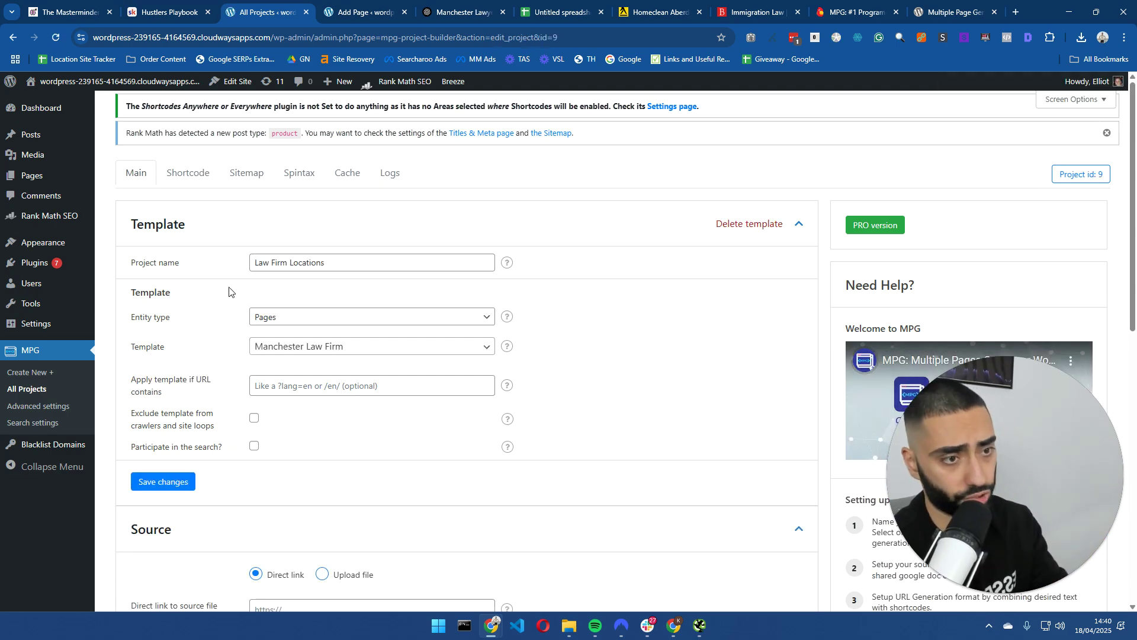
pyautogui.scroll(-2, 301, 386)
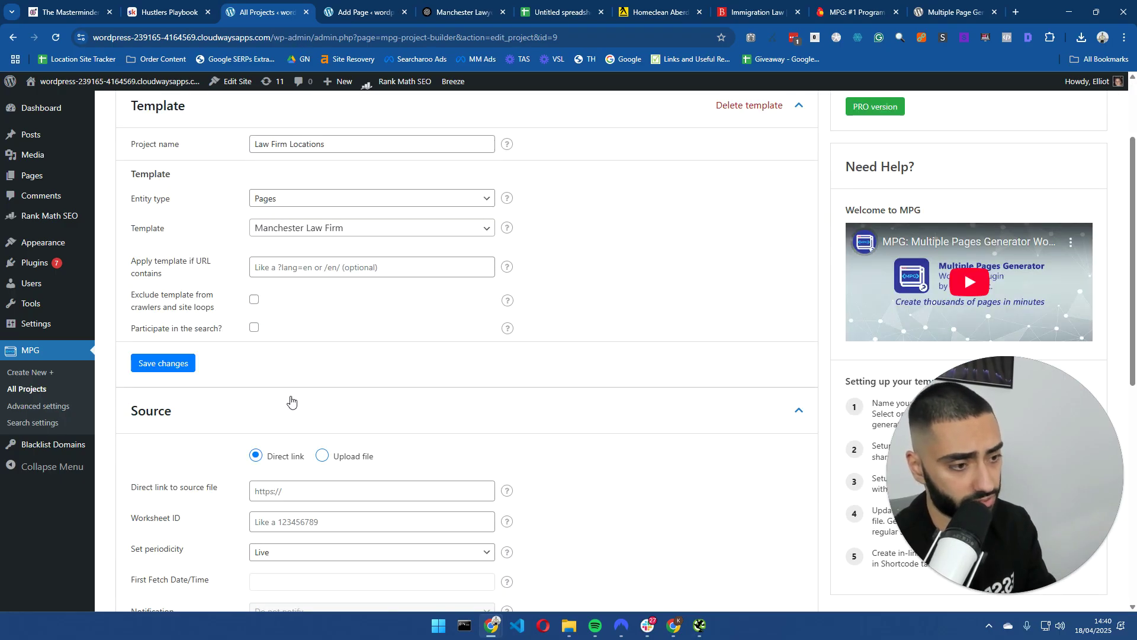
pyautogui.moveTo(556, 12); pyautogui.dragTo(362, 12)
# - Rename the spreadsheet to 'Manchester Law Firm Directory'
pyautogui.click(107, 86)
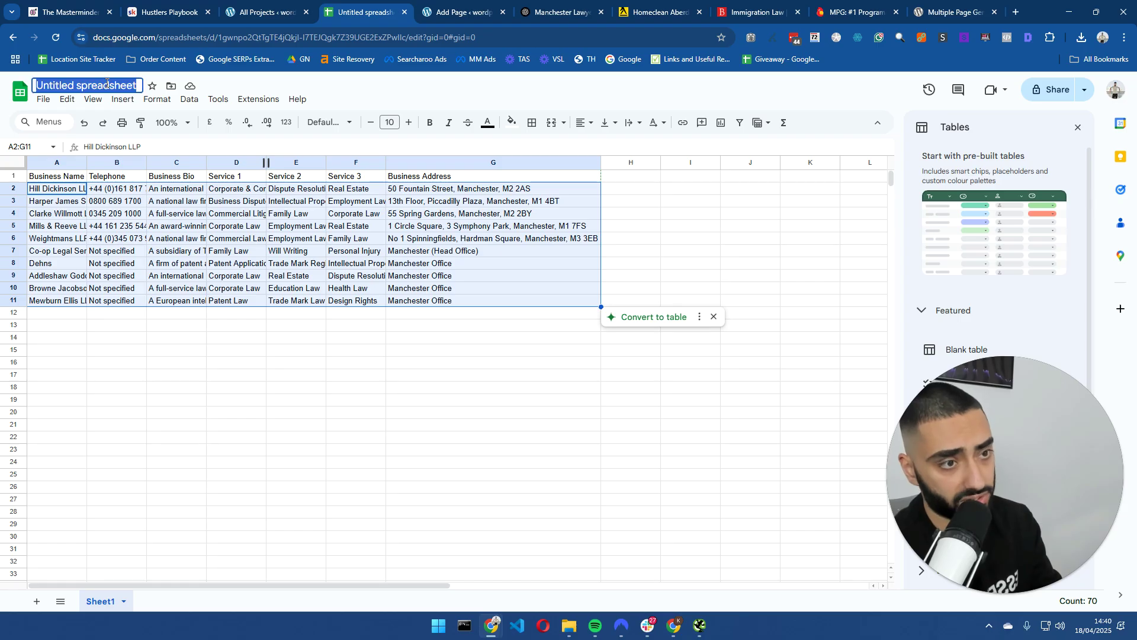
pyautogui.write('Mancheste')
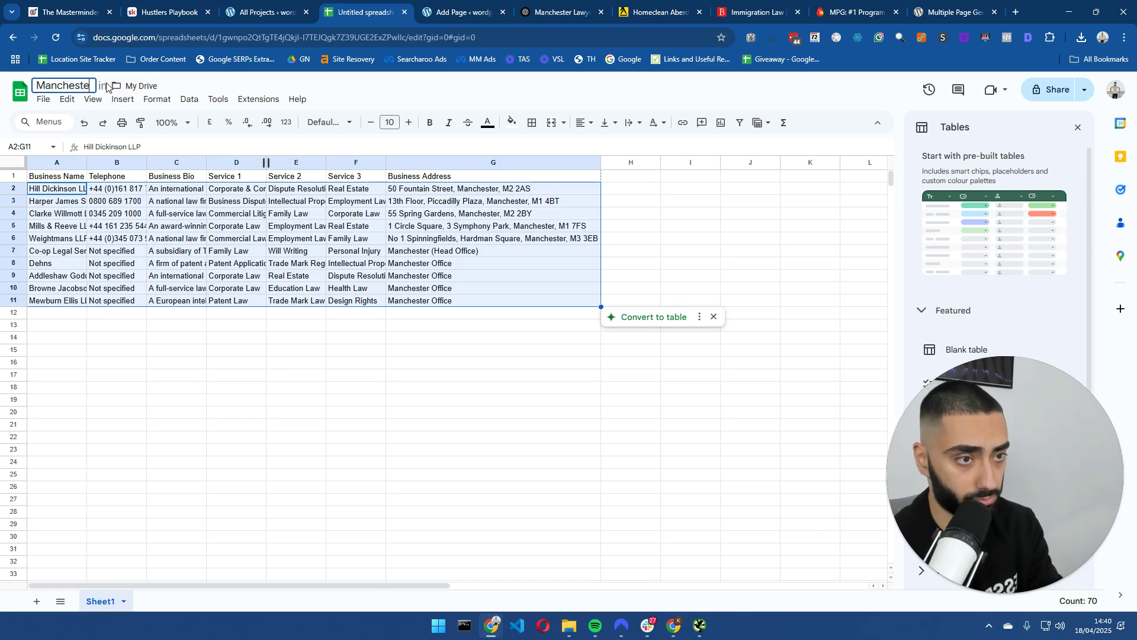
pyautogui.write('r Law Firm')
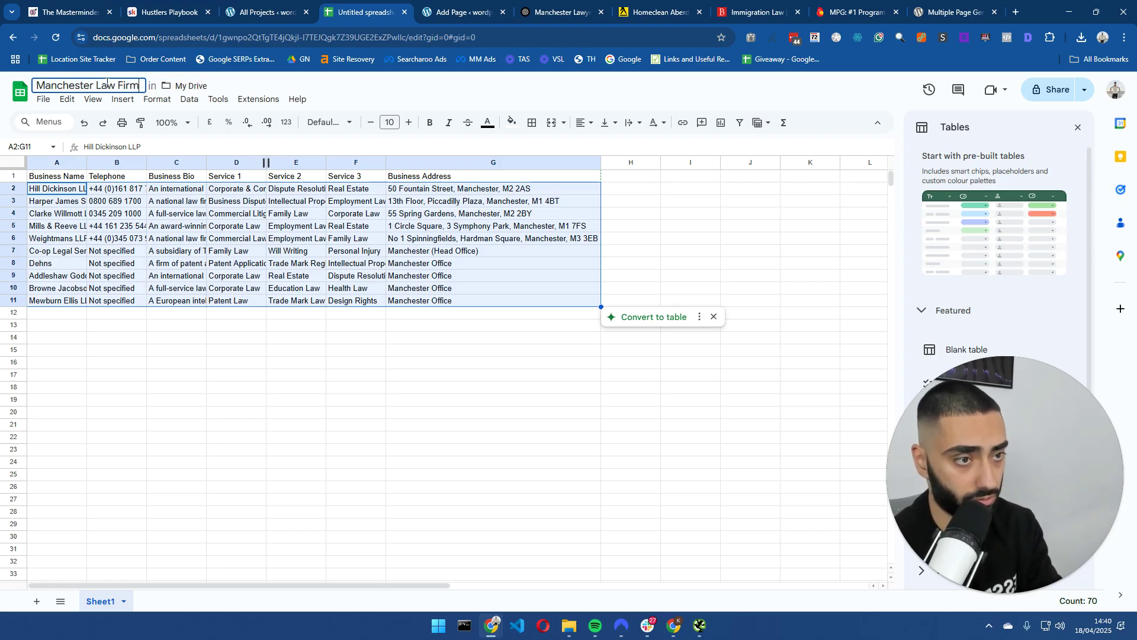
pyautogui.write(' Directory')
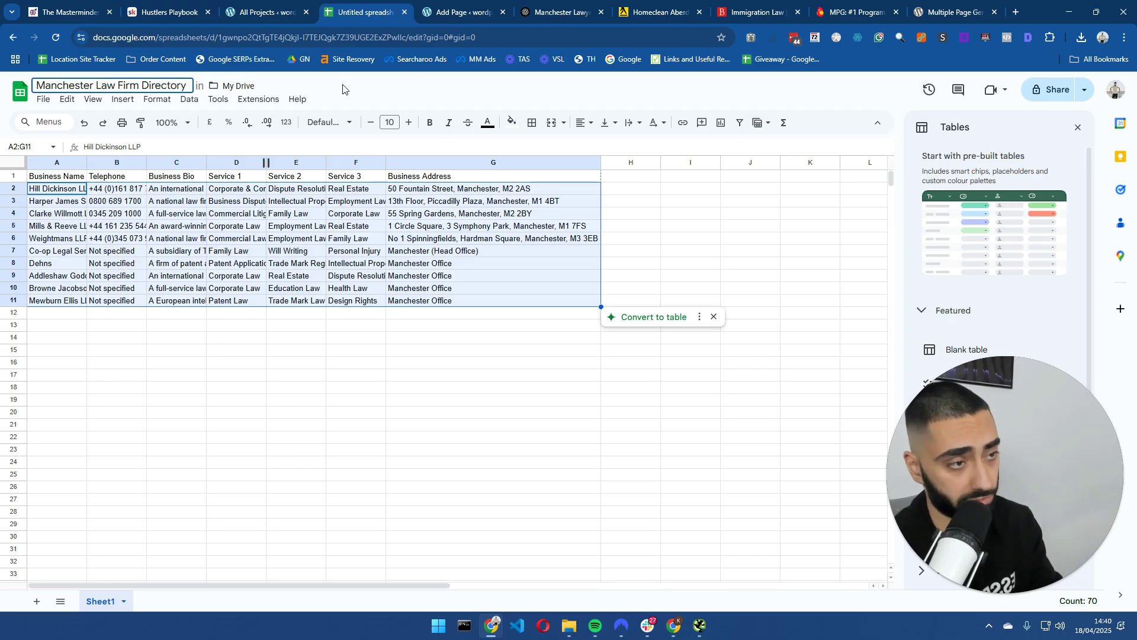
pyautogui.press('Return')
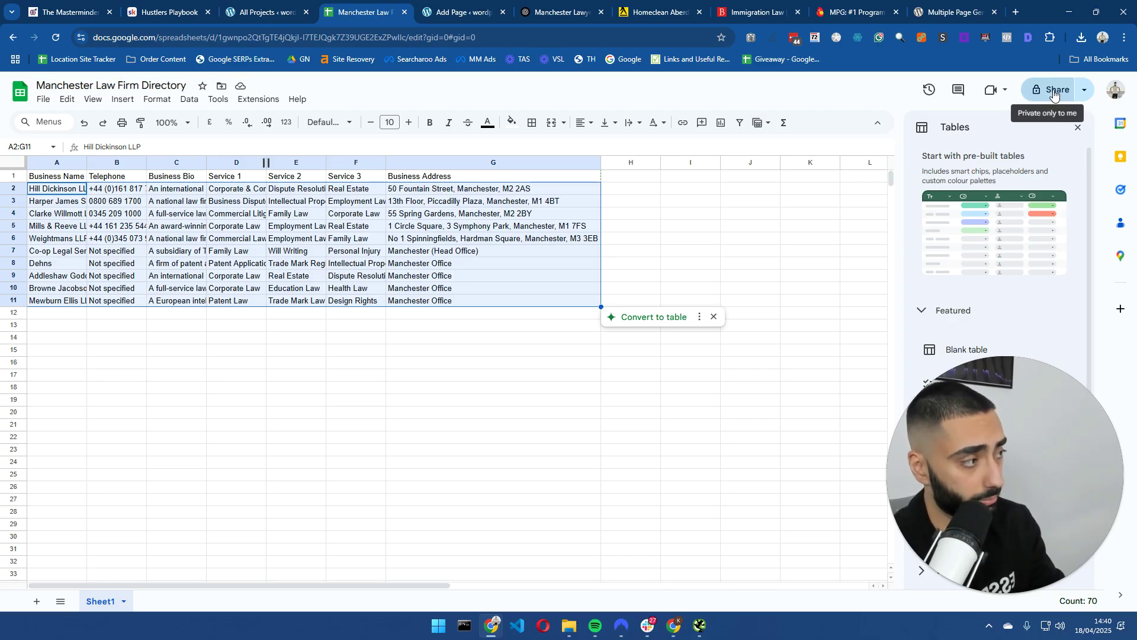
# - Share the sheet as Viewer for anyone with the link and copy the link
pyautogui.click(1053, 89)
pyautogui.click(484, 392)
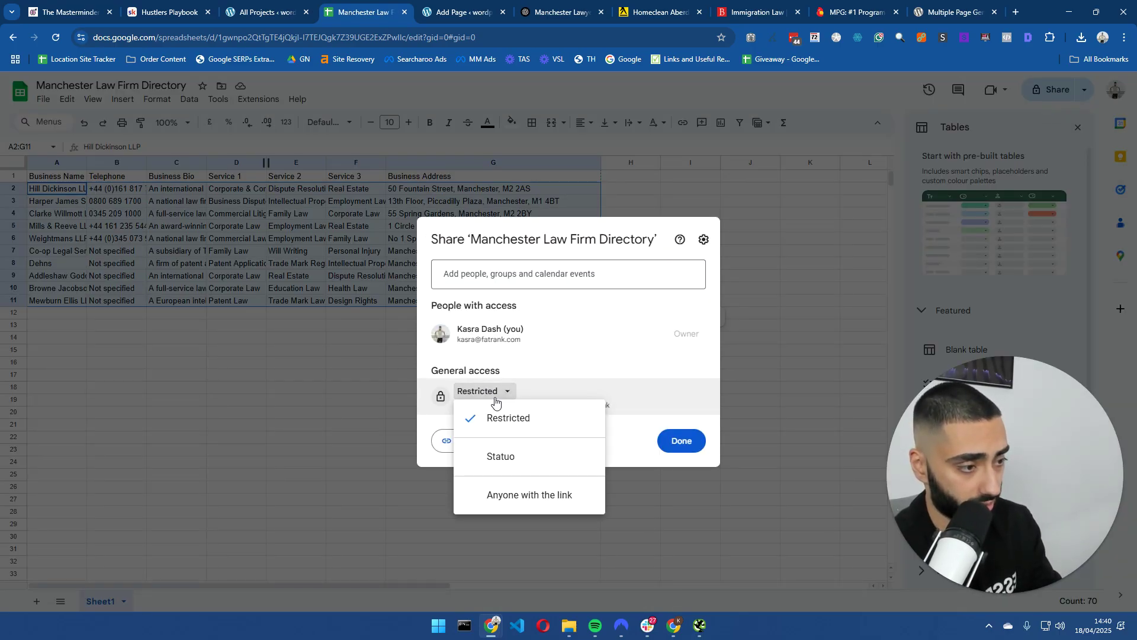
pyautogui.click(525, 499)
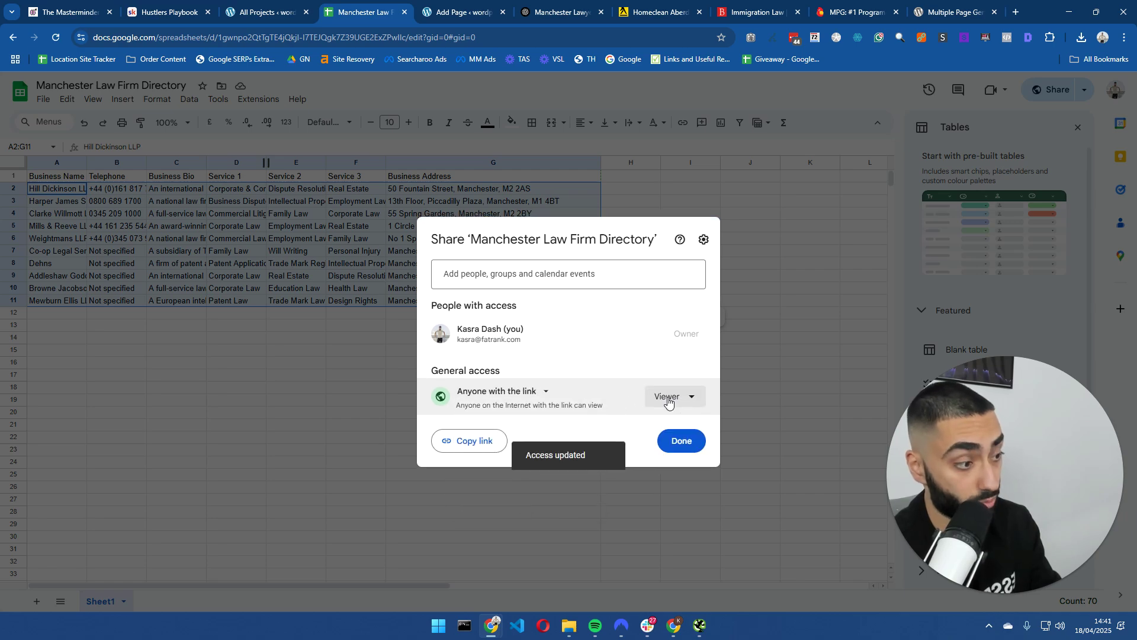
pyautogui.click(470, 442)
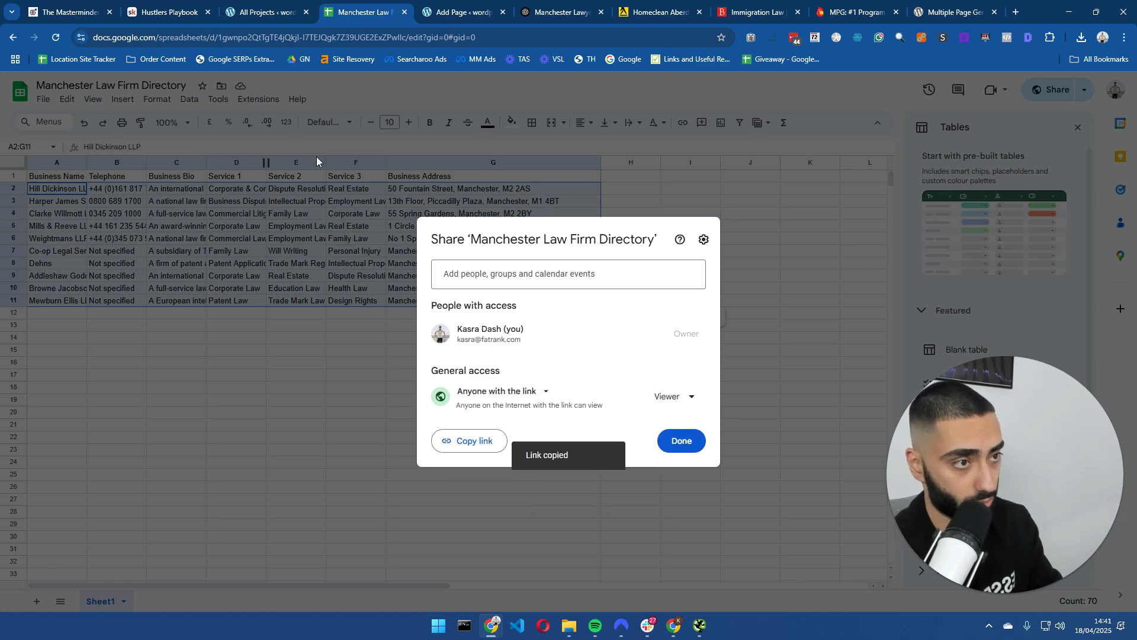
pyautogui.click(264, 12)
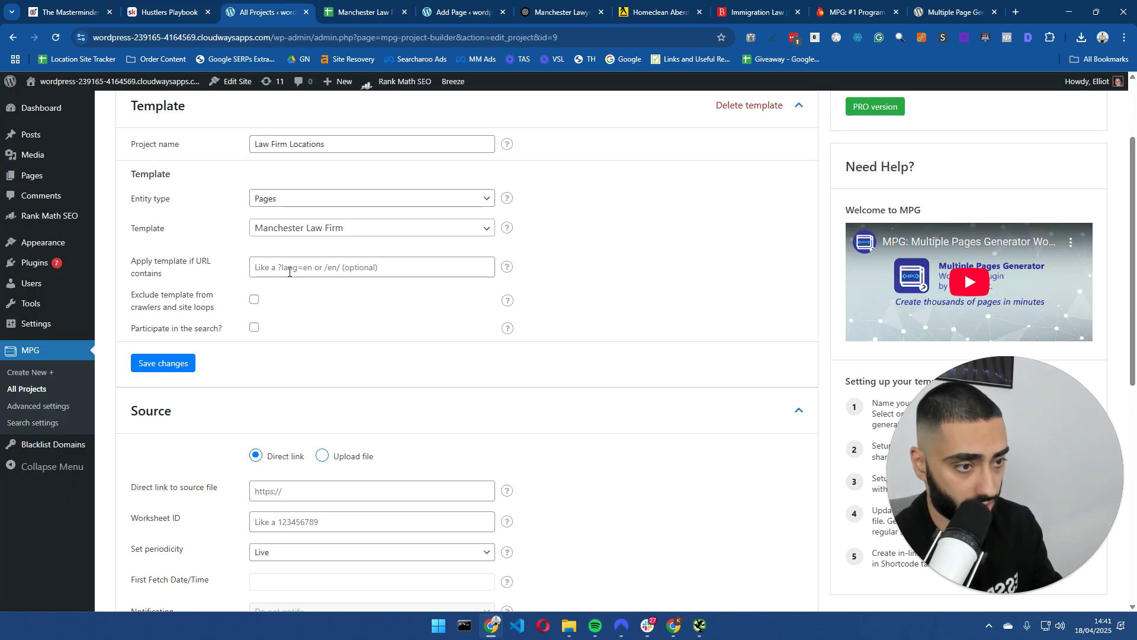
# - Paste the sheet link into 'Direct link to source file' and fetch it, loading 11 rows and 7 headers
pyautogui.scroll(-2, 123, 381)
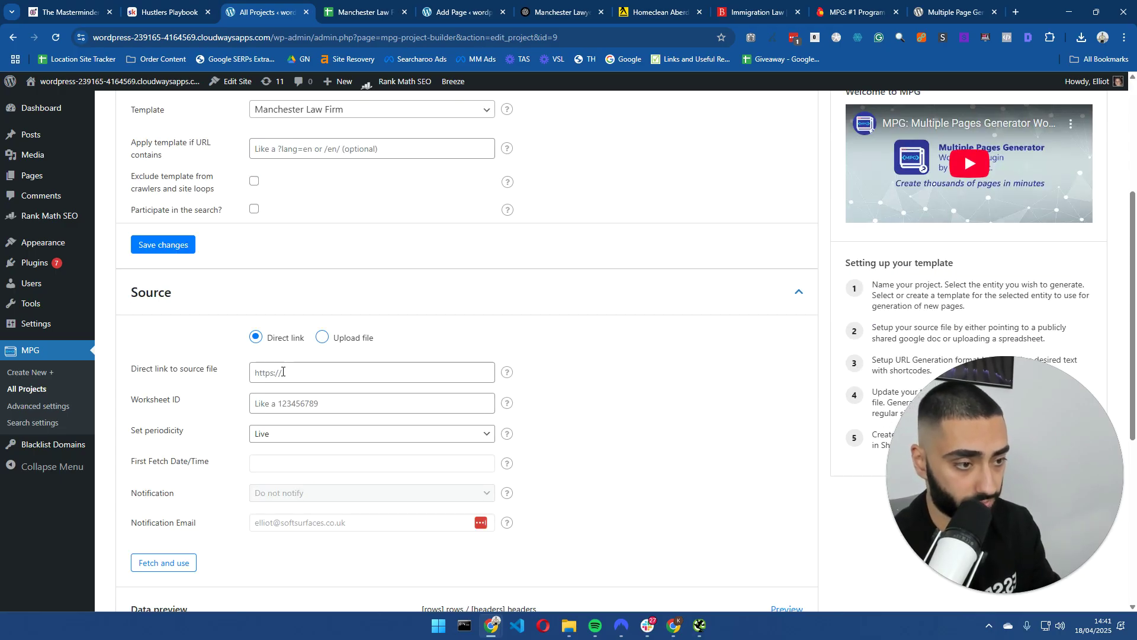
pyautogui.click(260, 373)
pyautogui.scroll(-1, 260, 374)
pyautogui.hotkey('ctrl', 'v')
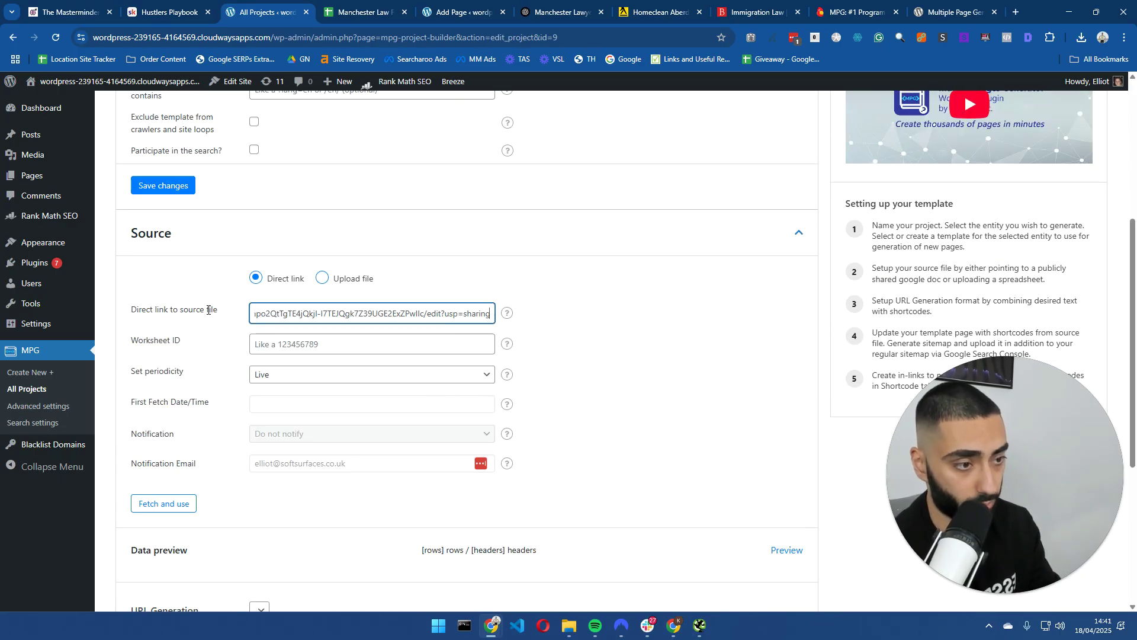
pyautogui.click(195, 329)
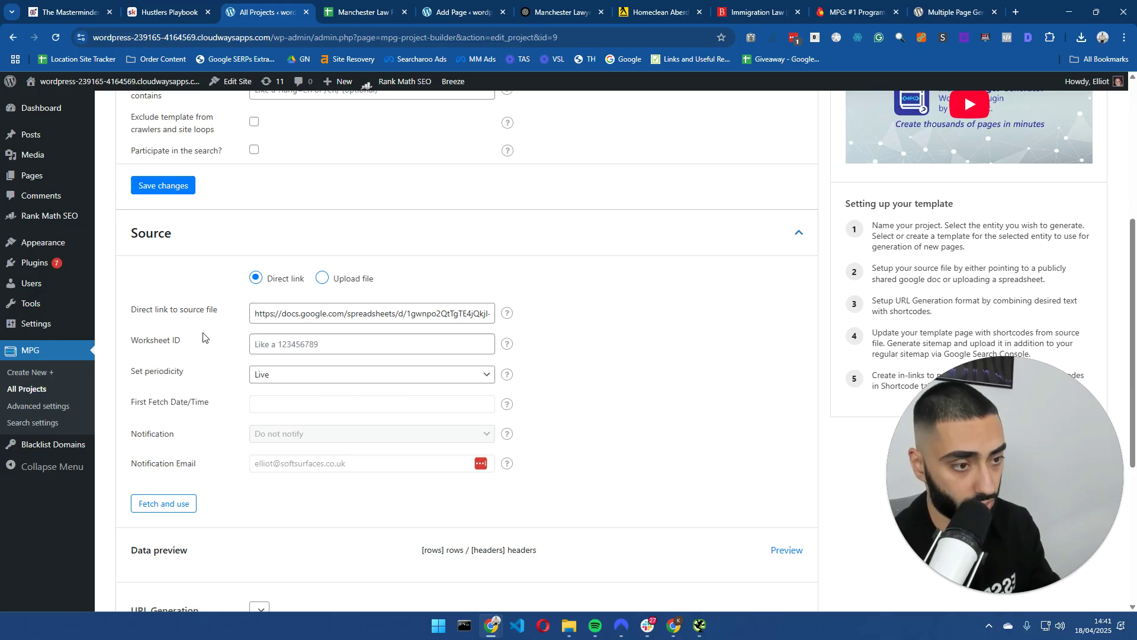
pyautogui.scroll(-2, 202, 336)
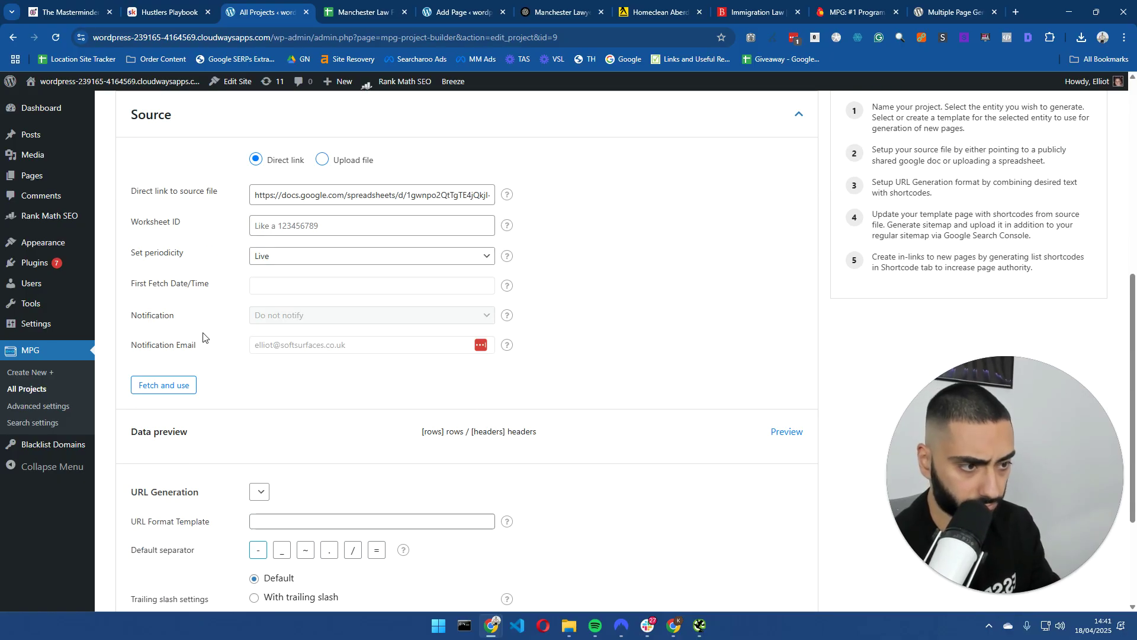
pyautogui.click(168, 386)
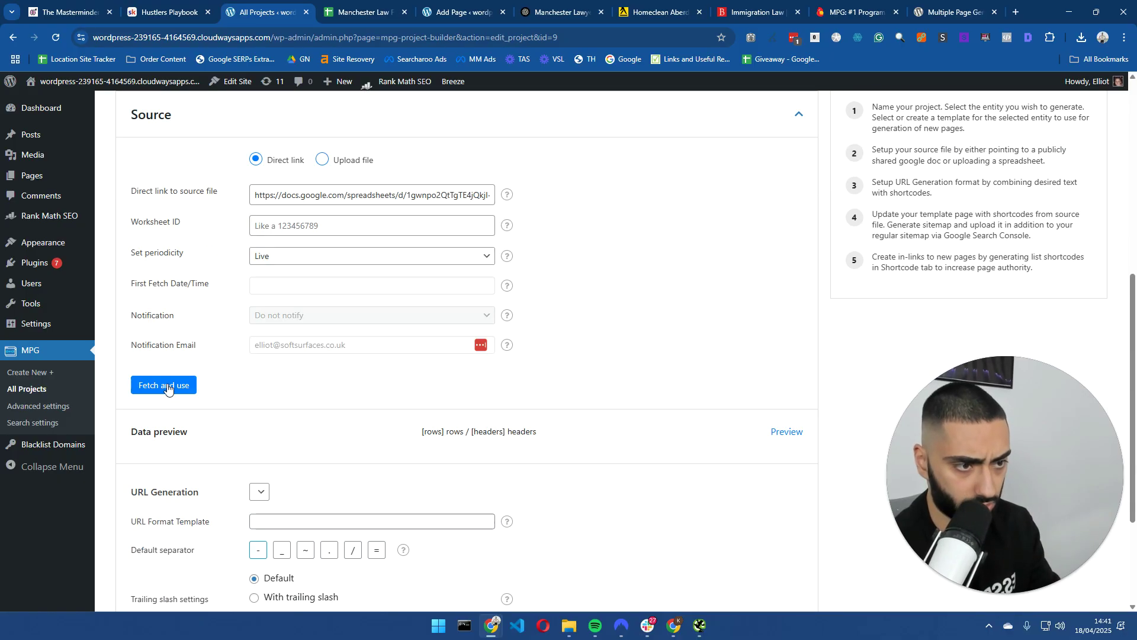
pyautogui.click(167, 387)
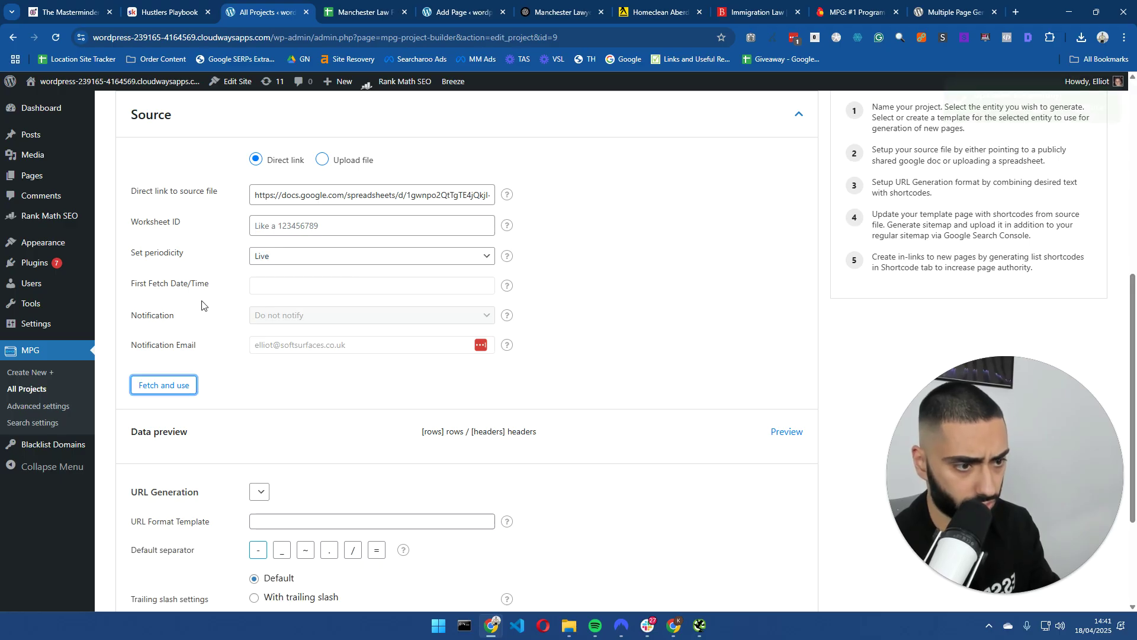
pyautogui.scroll(-3, 263, 332)
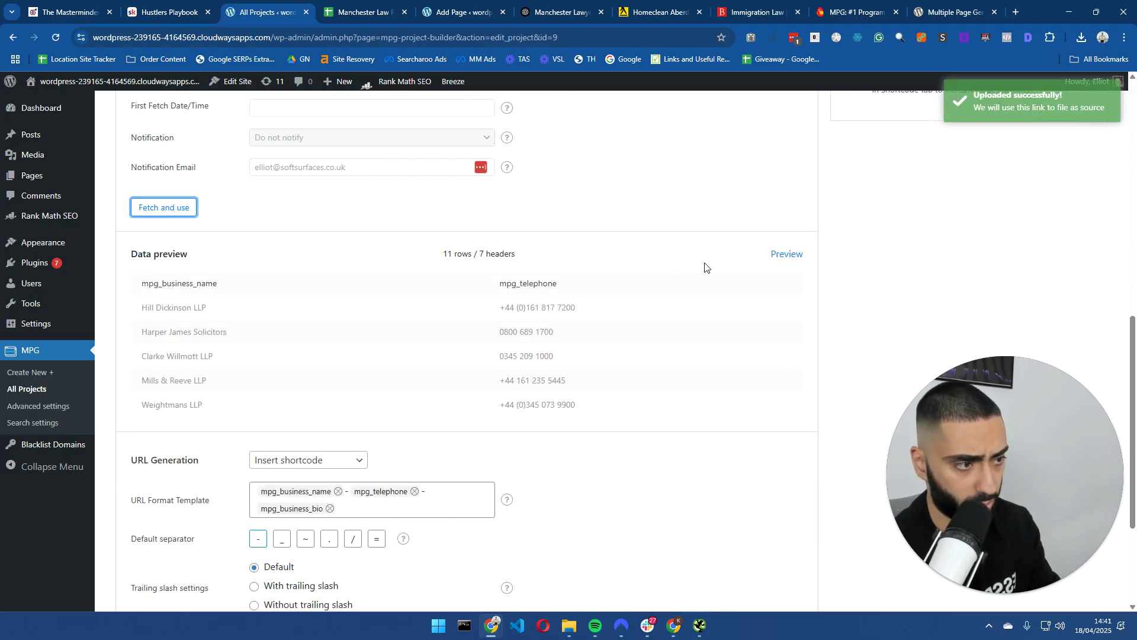
pyautogui.scroll(3, 278, 258)
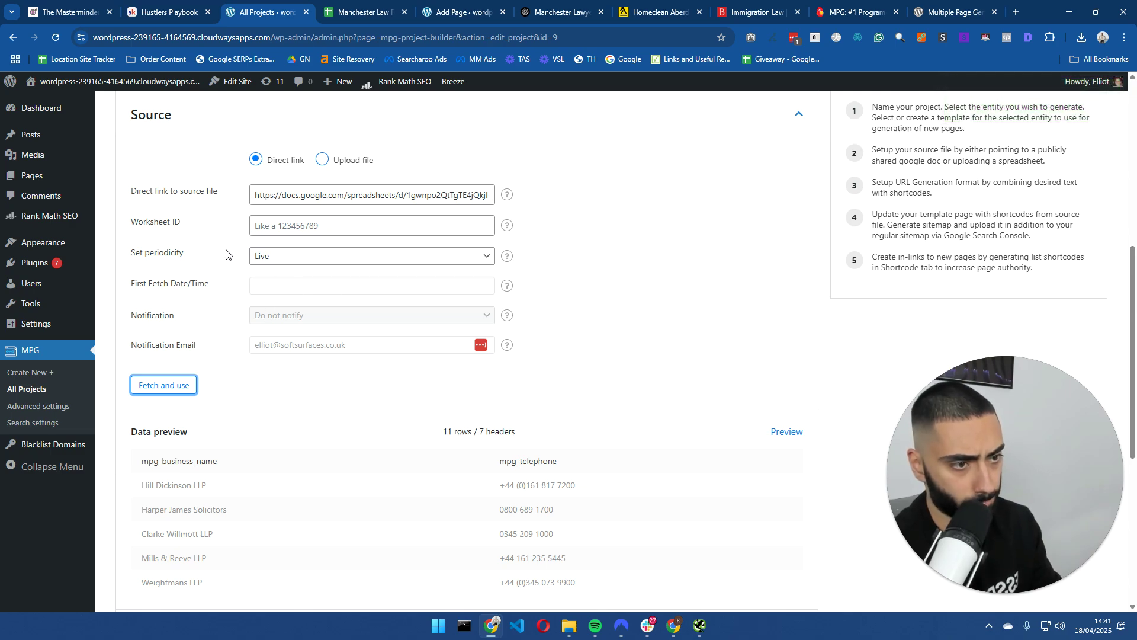
pyautogui.click(308, 256)
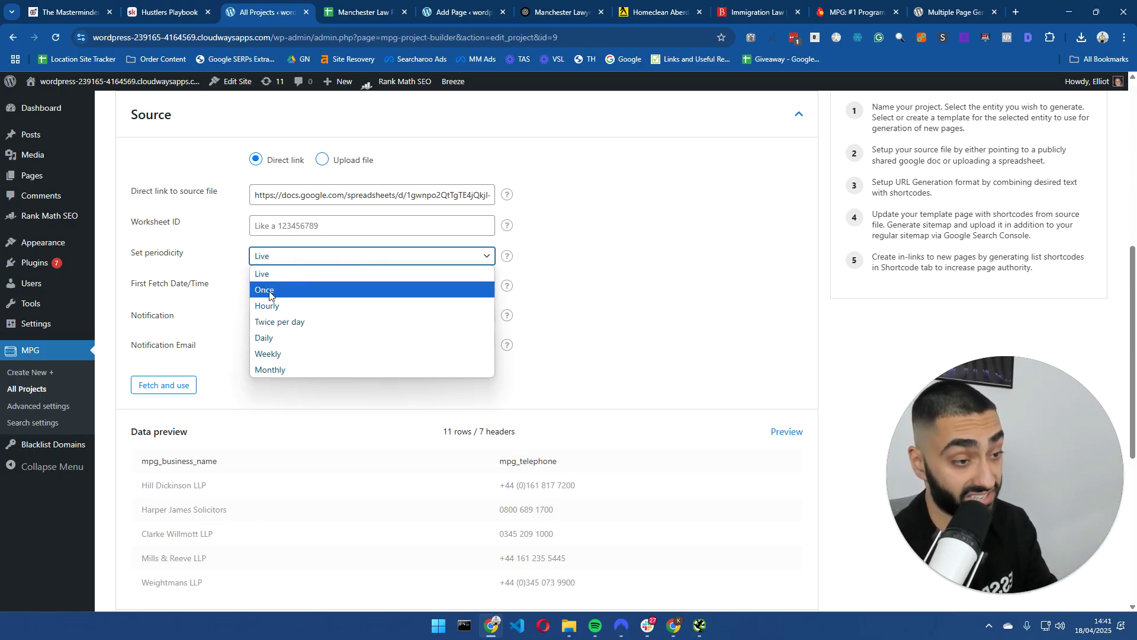
pyautogui.click(215, 283)
pyautogui.scroll(-5, 219, 283)
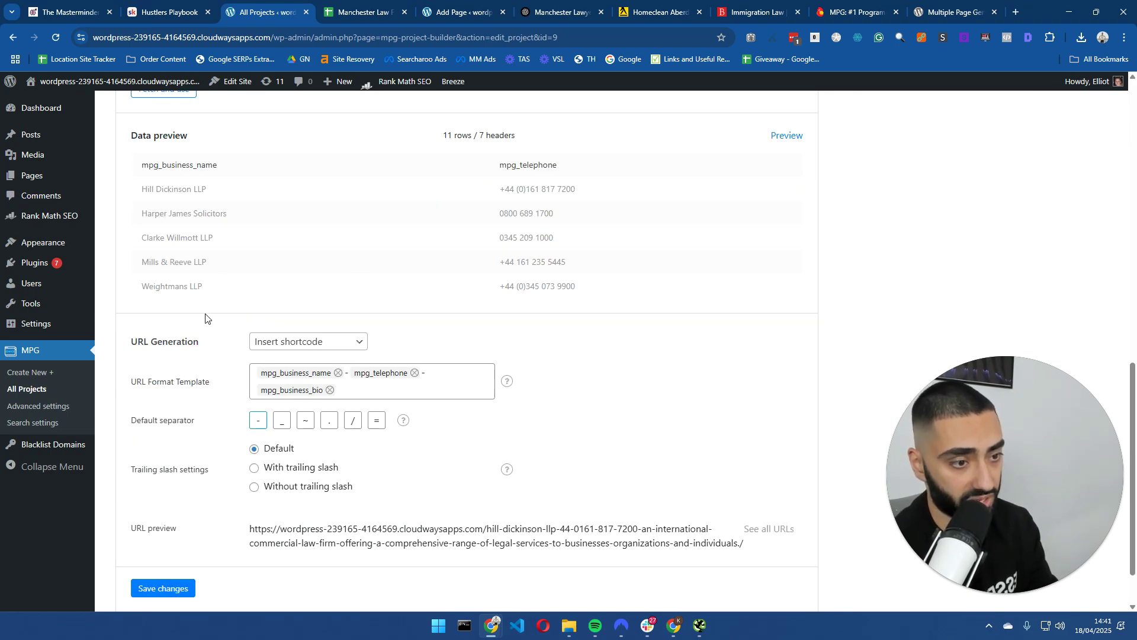
# - Preview all rows of the fetched law firm data, then close the preview
pyautogui.scroll(1, 205, 318)
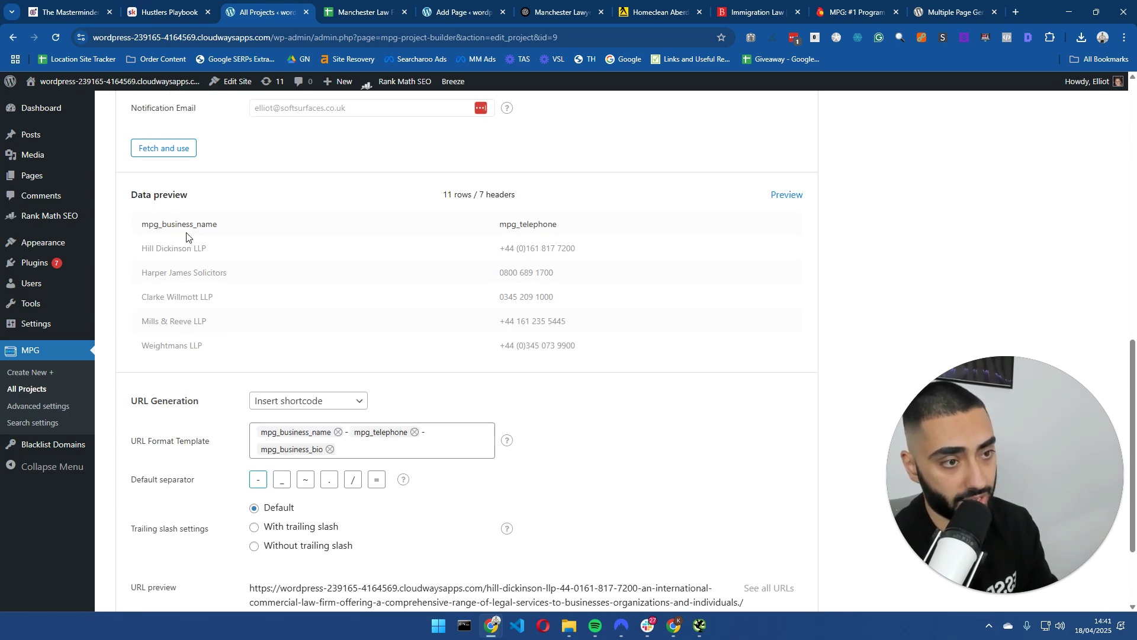
pyautogui.click(798, 195)
pyautogui.moveTo(453, 425); pyautogui.dragTo(412, 394)
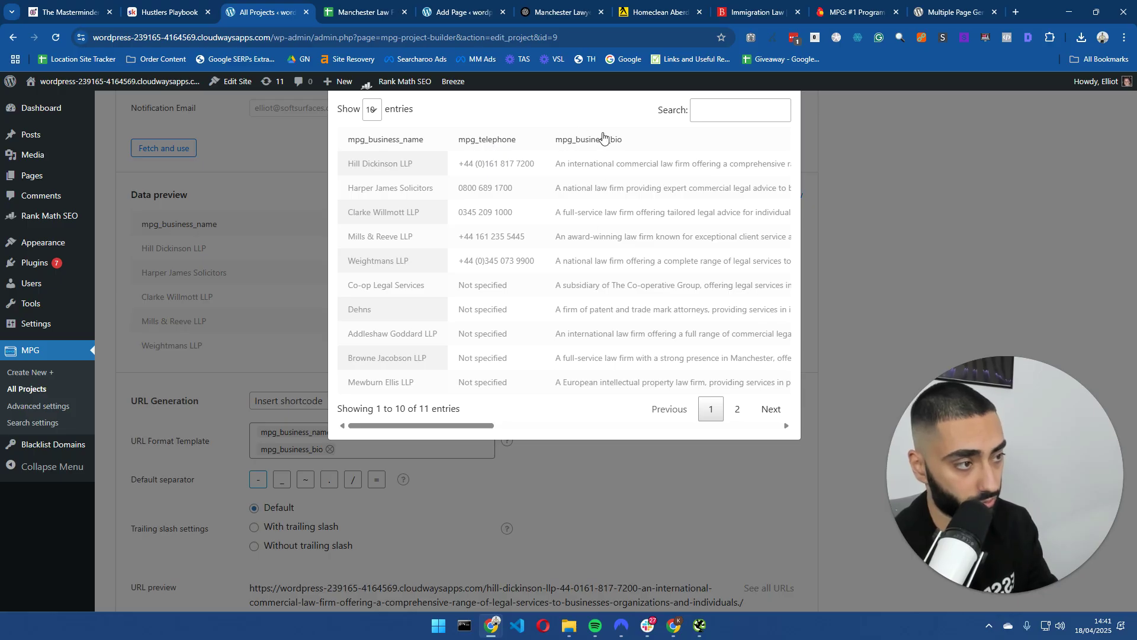
pyautogui.moveTo(453, 428); pyautogui.dragTo(746, 433)
pyautogui.click(907, 293)
# - Delete the name, telephone and bio shortcodes from the URL format template
pyautogui.scroll(-1, 254, 385)
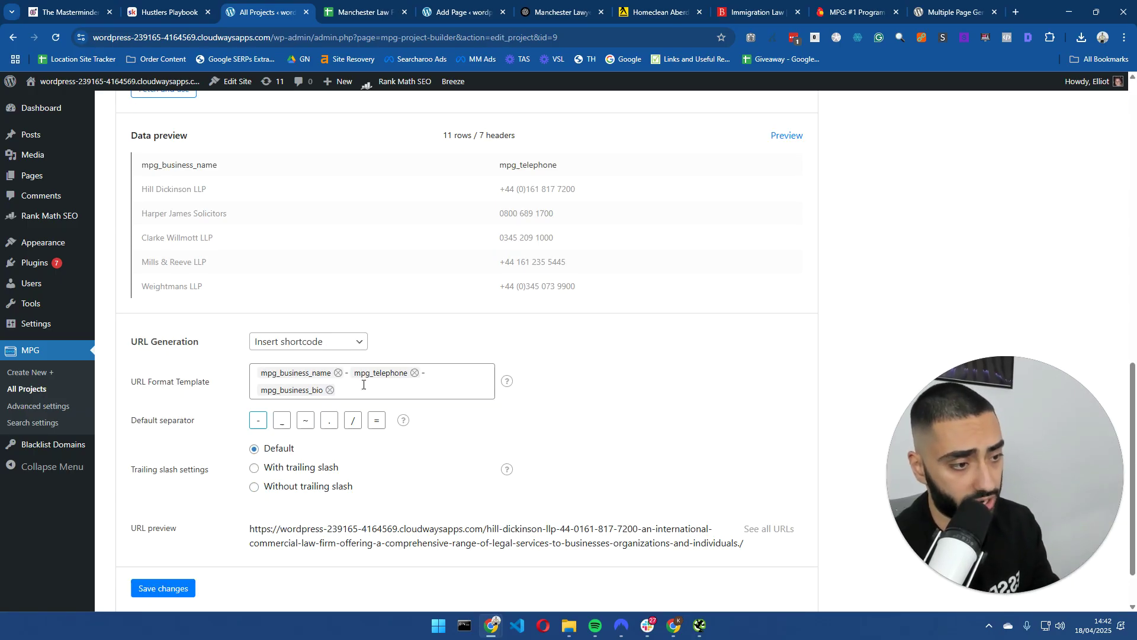
pyautogui.moveTo(362, 388); pyautogui.dragTo(258, 373)
pyautogui.press('BackSpace')
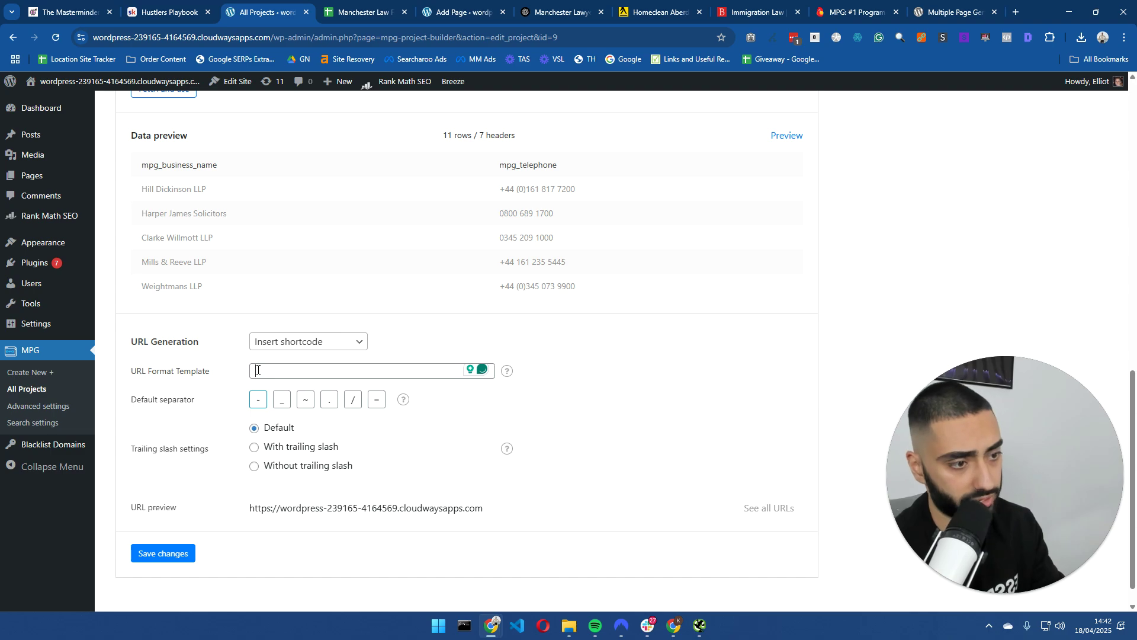
pyautogui.click(364, 12)
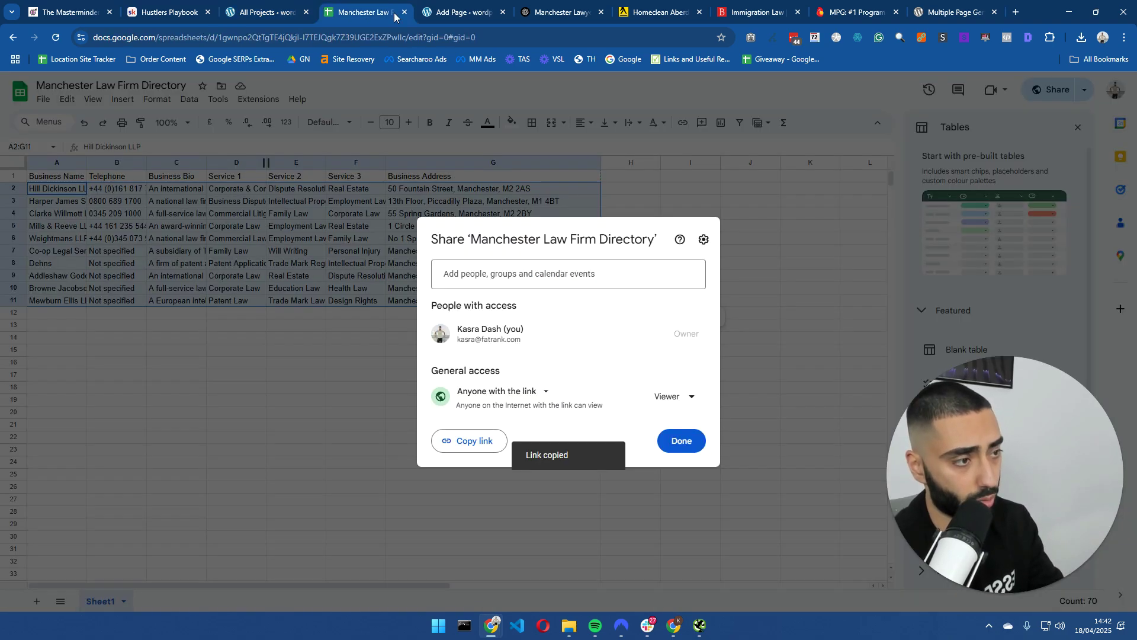
# - Close the Share dialog, glance at the Manchester Law Firm page, and return to the MPG project
pyautogui.click(755, 451)
pyautogui.doubleClick(631, 178)
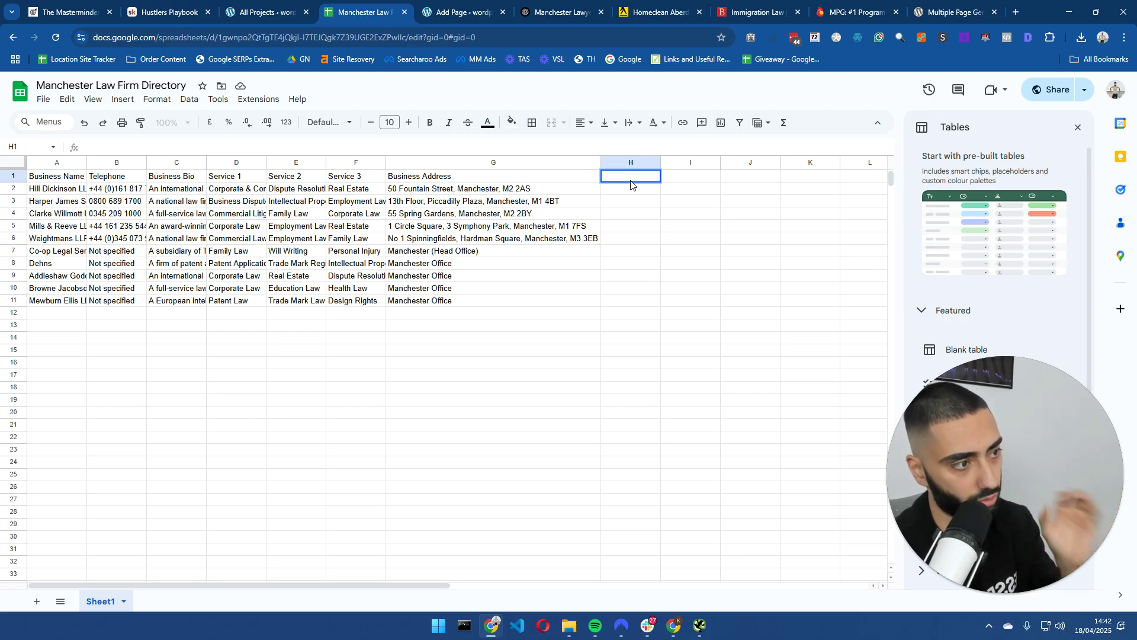
pyautogui.click(453, 12)
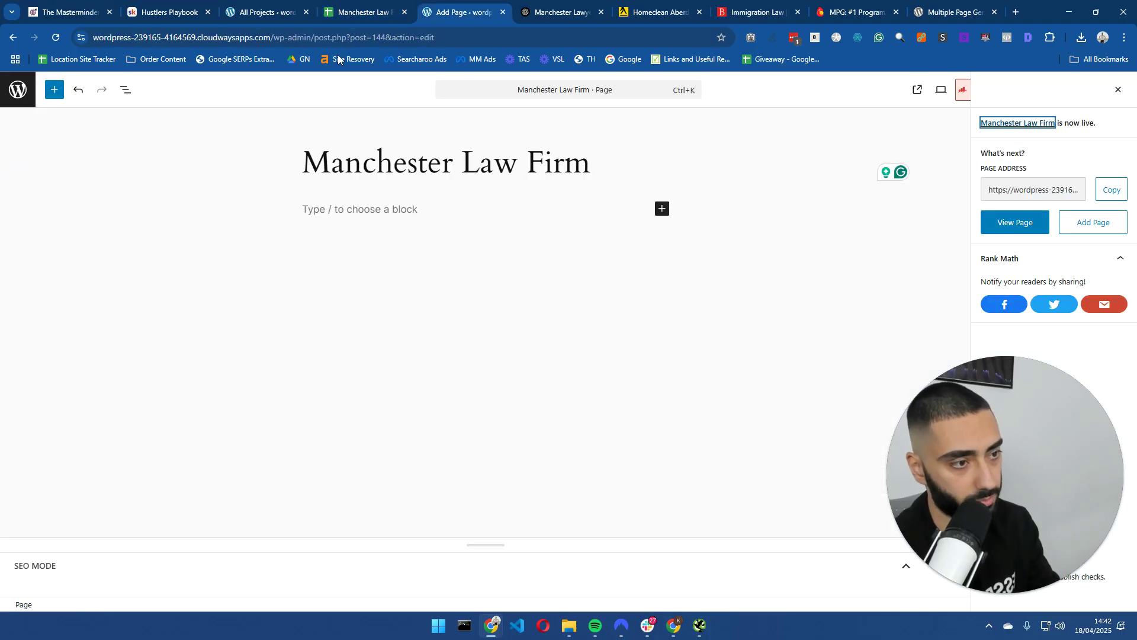
pyautogui.click(359, 12)
pyautogui.click(280, 8)
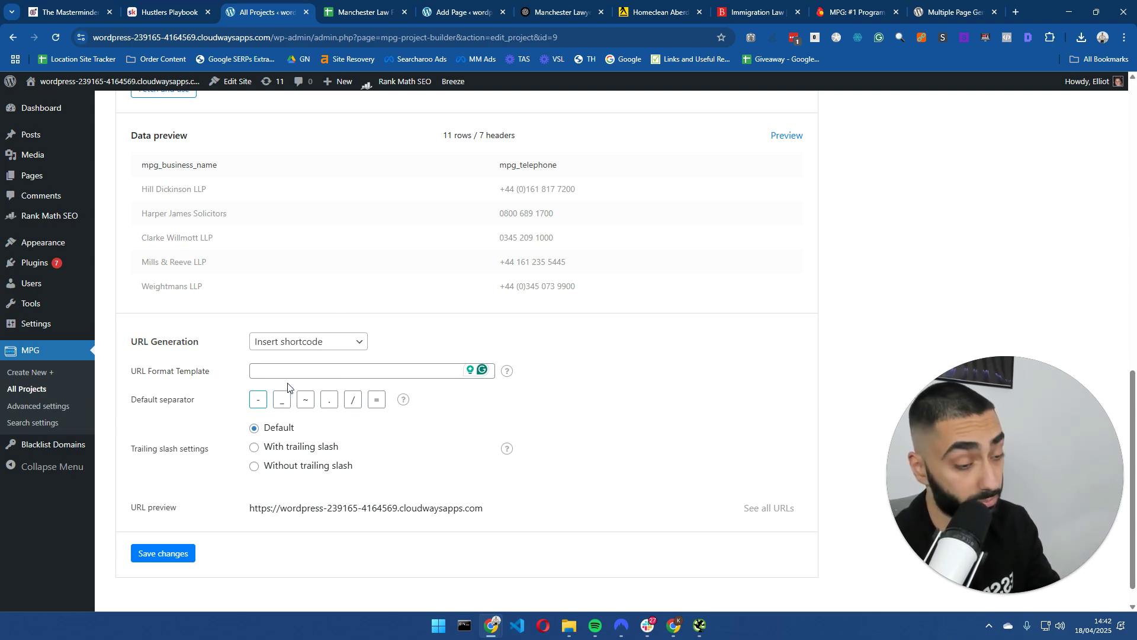
# - Insert the mpg_business_name shortcode into the URL Format Template and check the URL preview
pyautogui.click(300, 343)
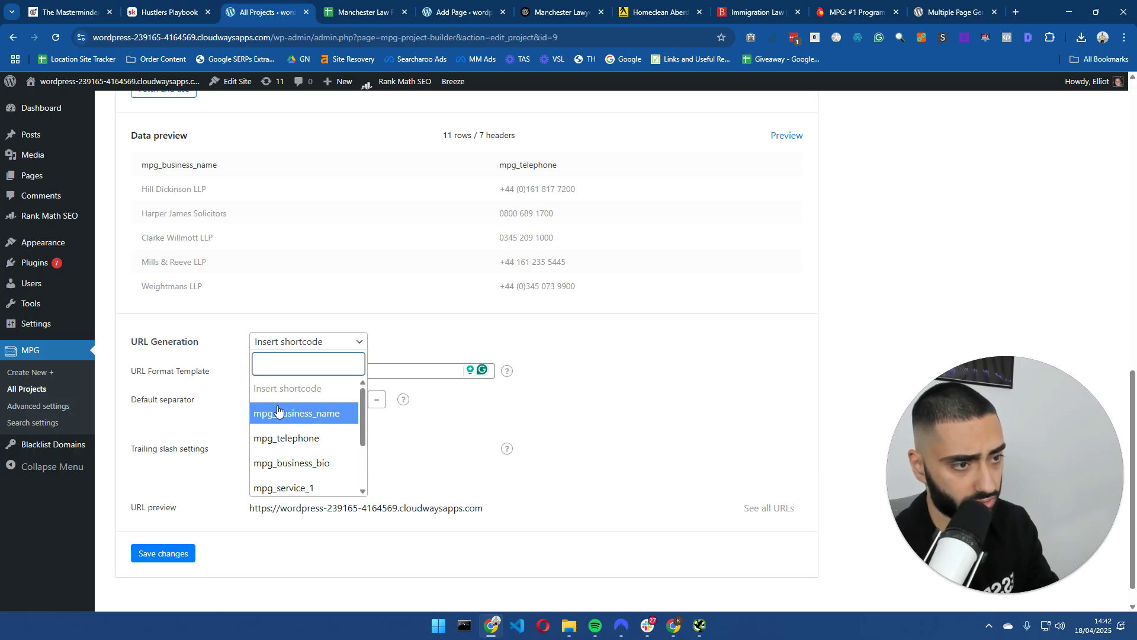
pyautogui.click(307, 419)
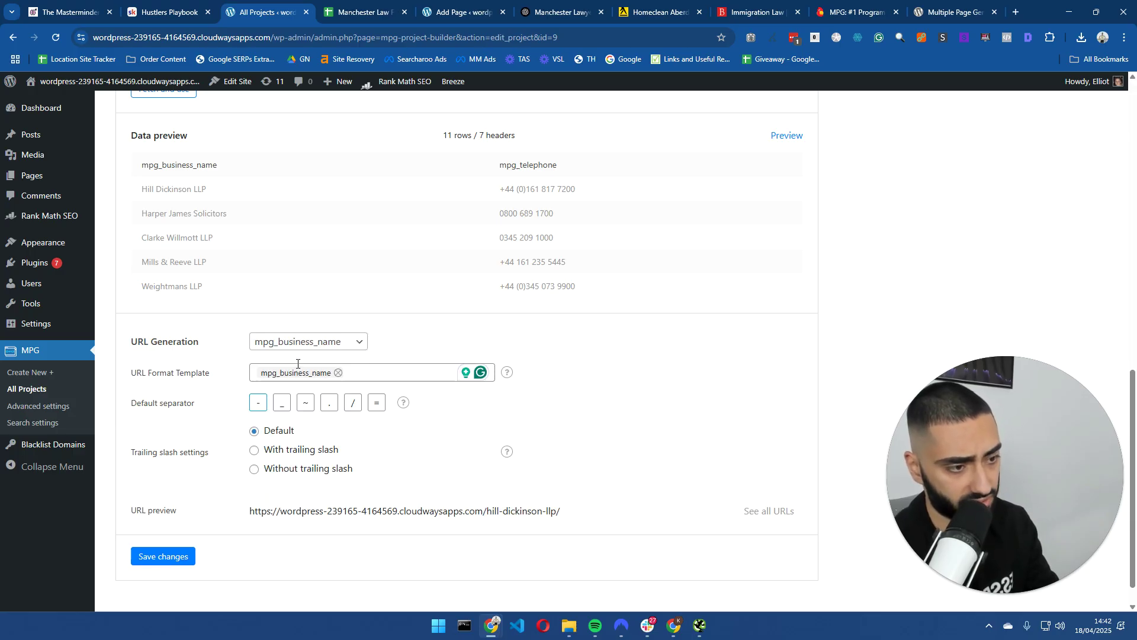
pyautogui.doubleClick(515, 510)
pyautogui.moveTo(569, 521); pyautogui.dragTo(310, 499)
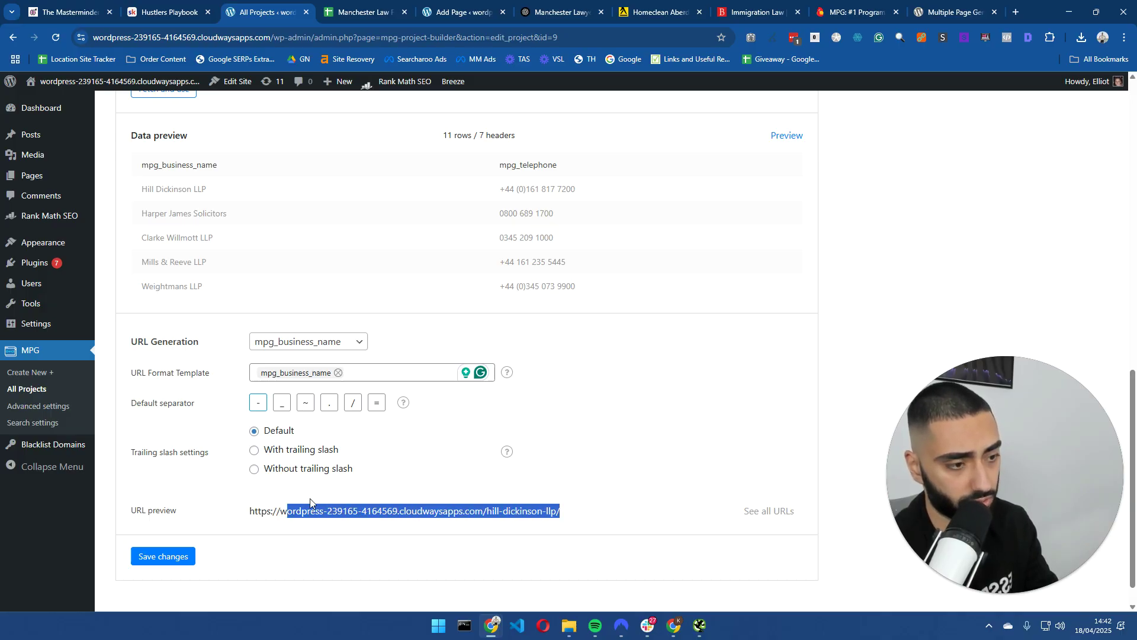
pyautogui.click(494, 531)
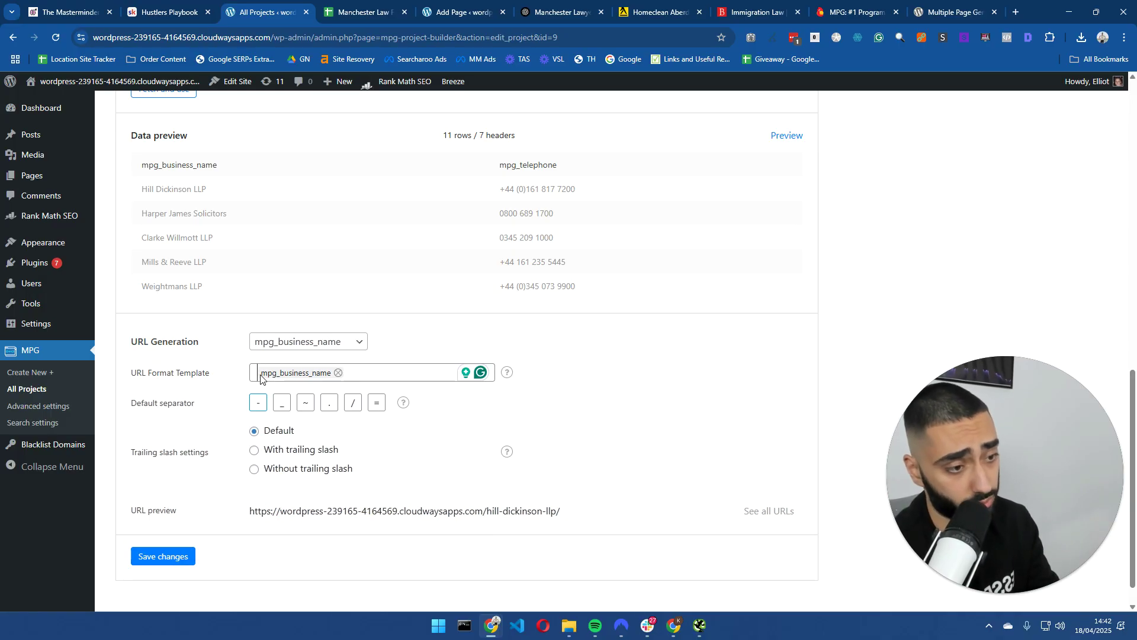
# - Prefix the template with /manchester and save, previewing /manchester/hill-dickinson-llp/
pyautogui.write('/ ')
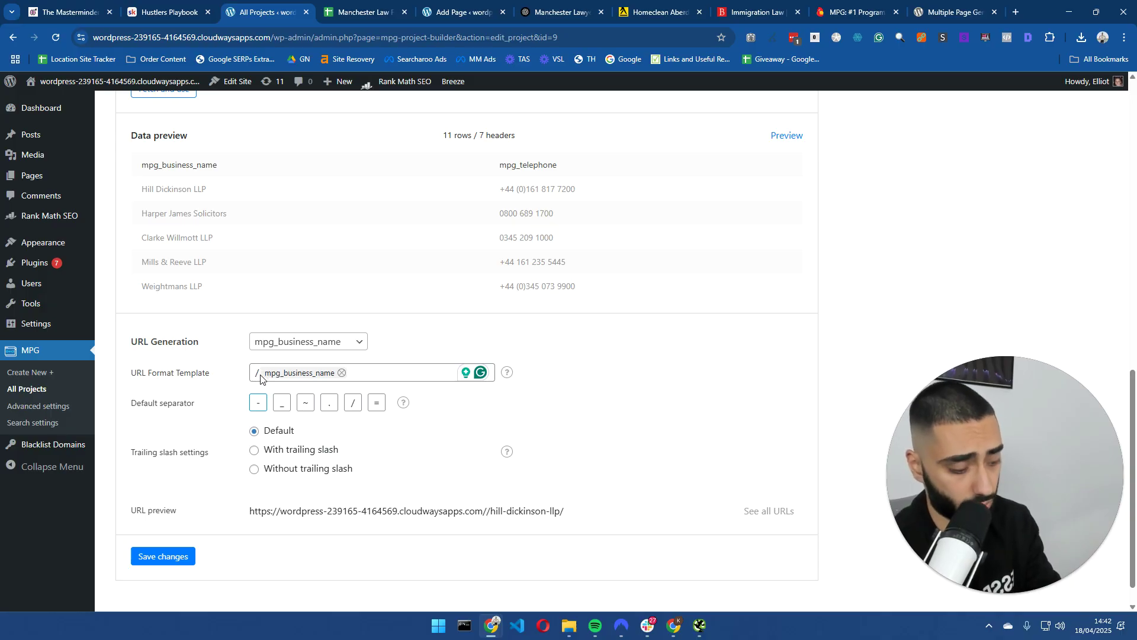
pyautogui.write('manchester')
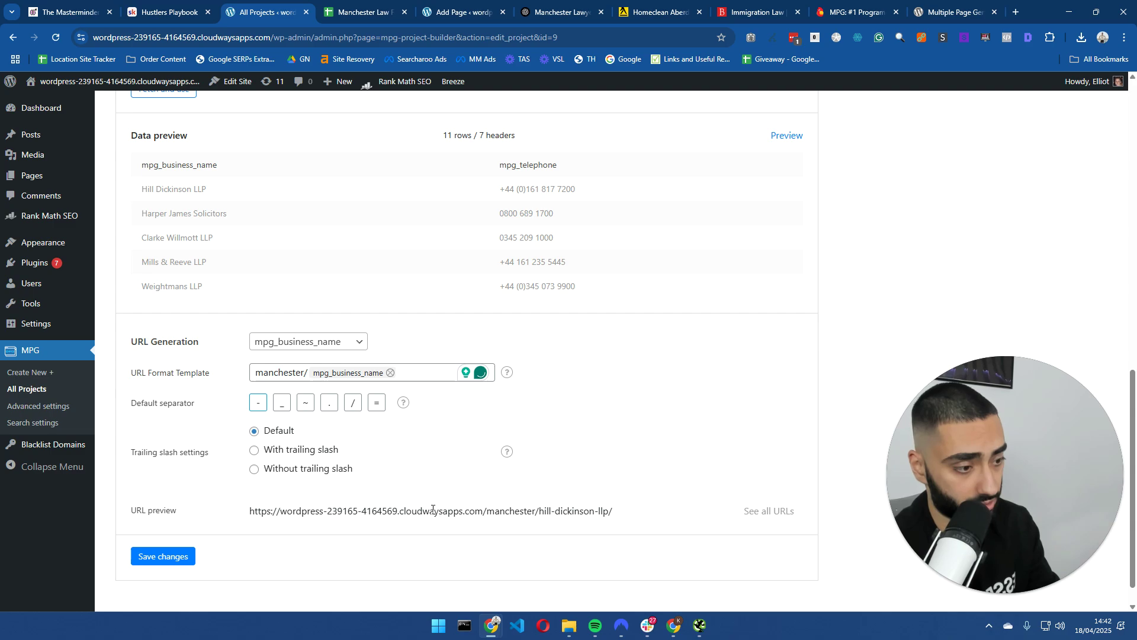
pyautogui.moveTo(481, 513); pyautogui.dragTo(293, 511)
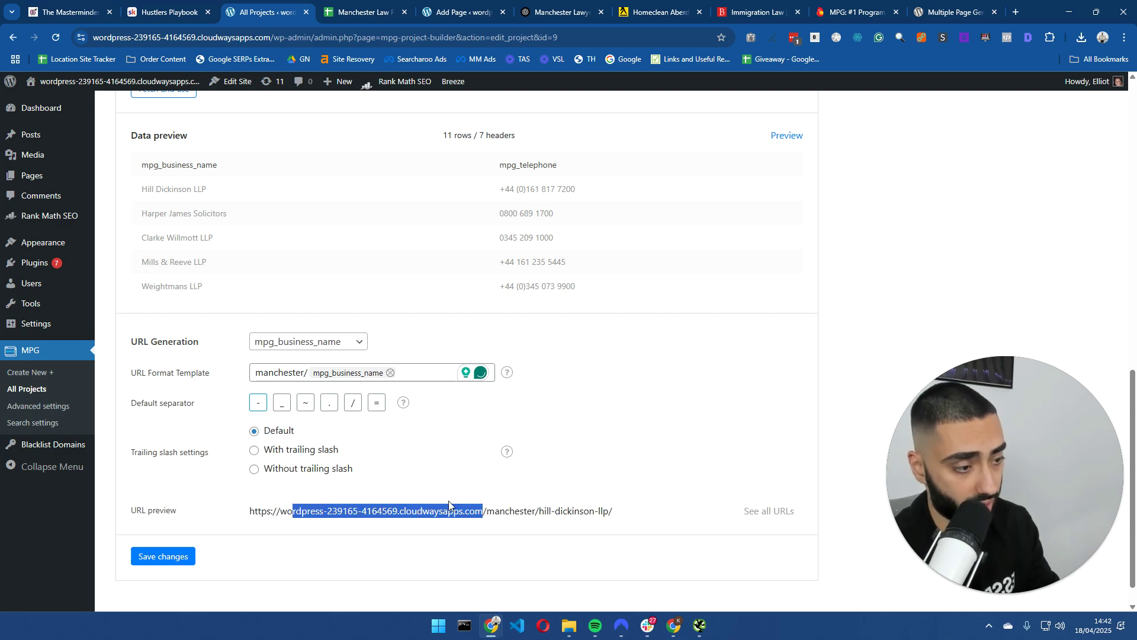
pyautogui.moveTo(538, 511); pyautogui.dragTo(609, 515)
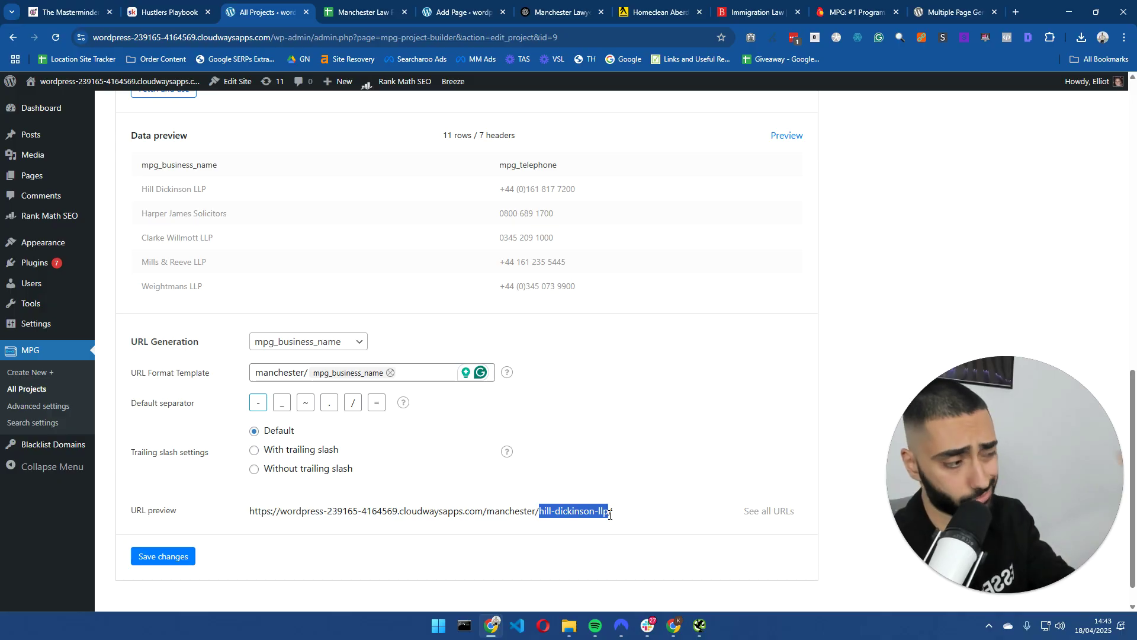
pyautogui.click(166, 547)
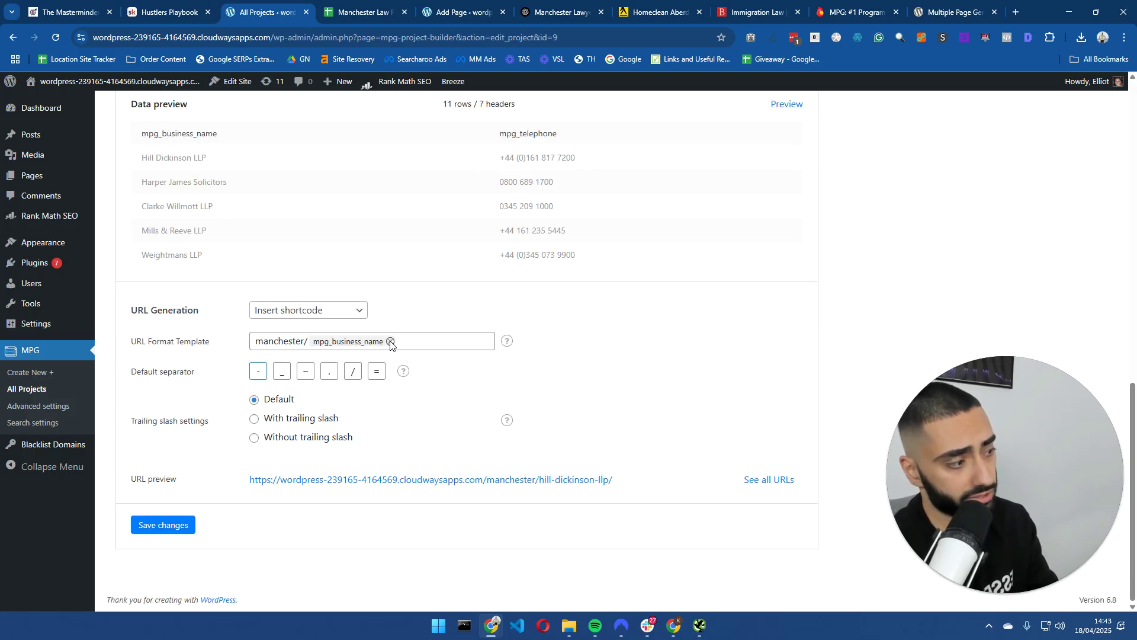
pyautogui.moveTo(345, 348); pyautogui.dragTo(227, 351)
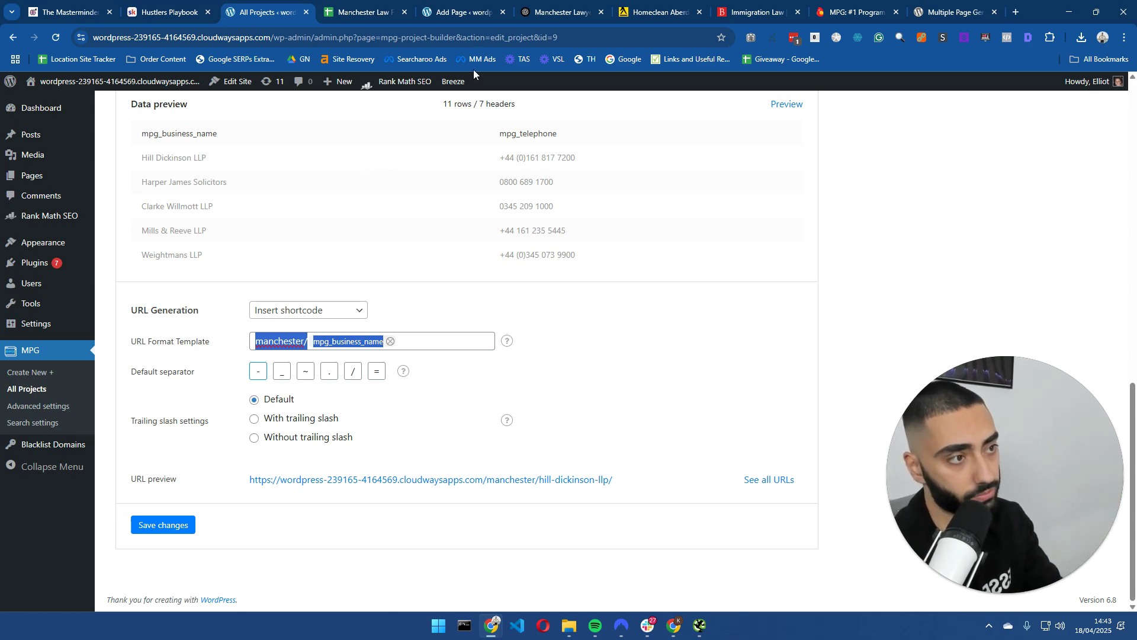
pyautogui.moveTo(463, 15); pyautogui.dragTo(366, 13)
pyautogui.click(267, 12)
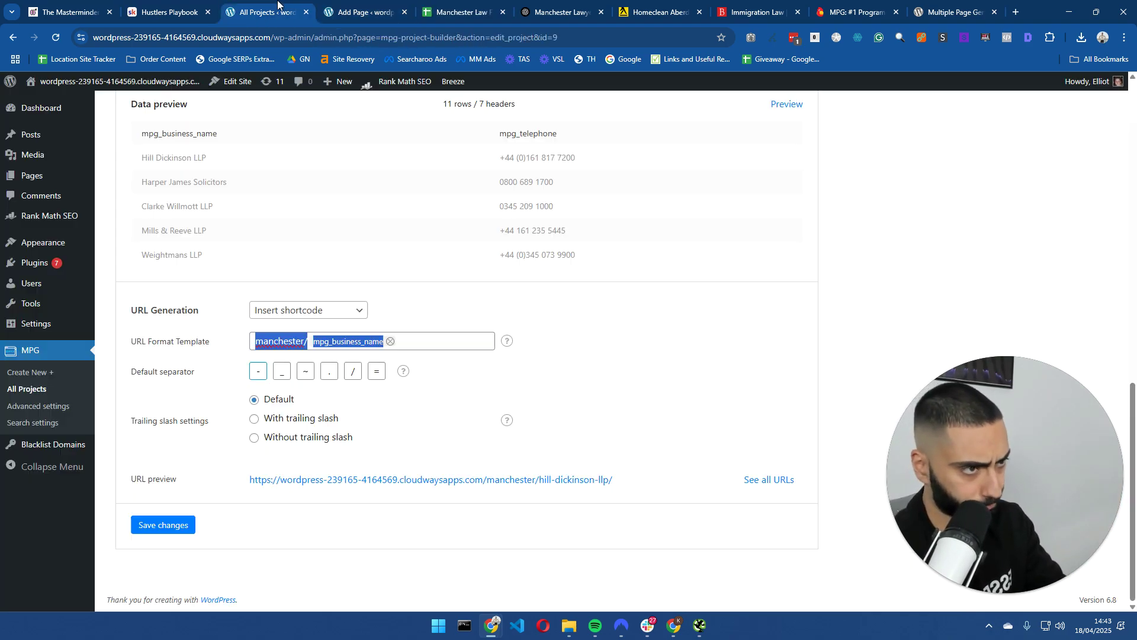
# - Copy the {{mpg_business_name}} shortcode from the Shortcode tab
pyautogui.scroll(10, 293, 355)
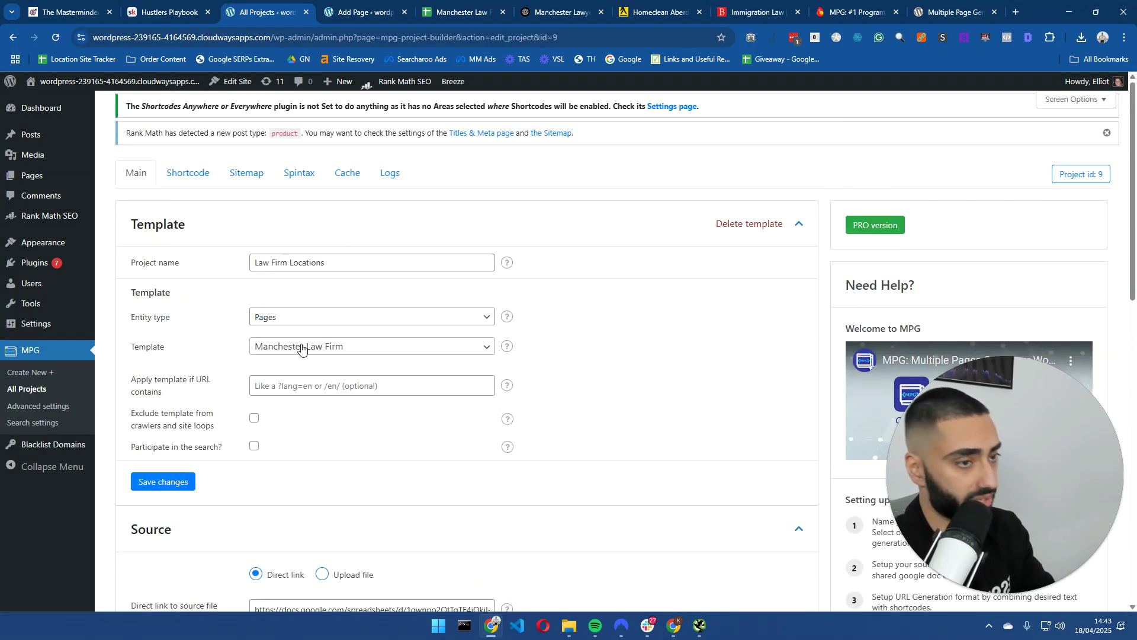
pyautogui.click(193, 174)
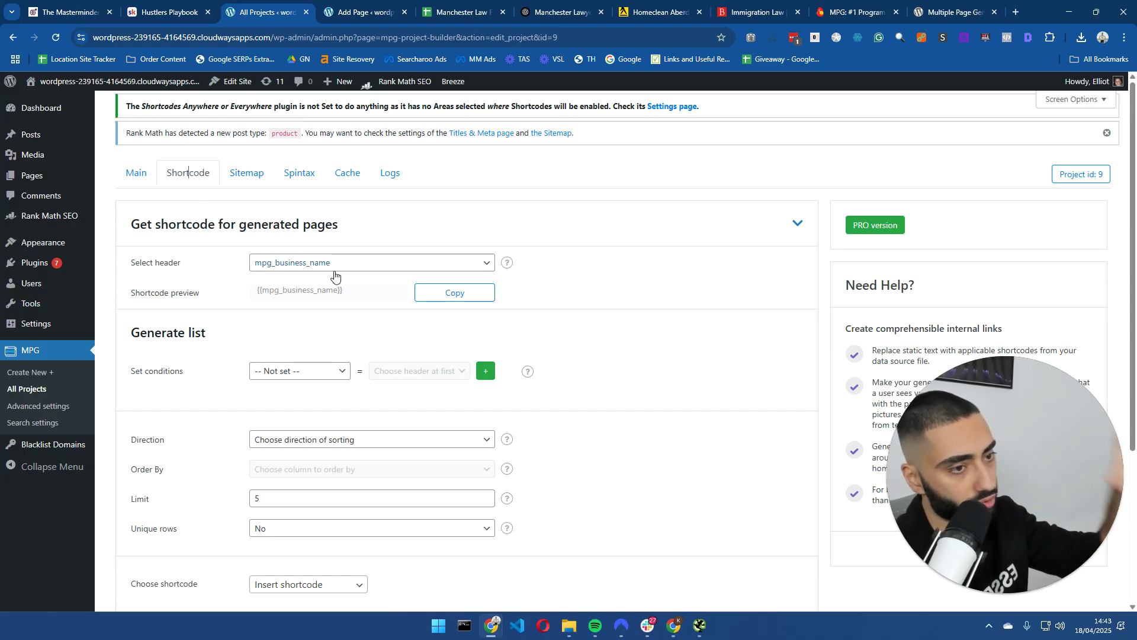
pyautogui.click(454, 293)
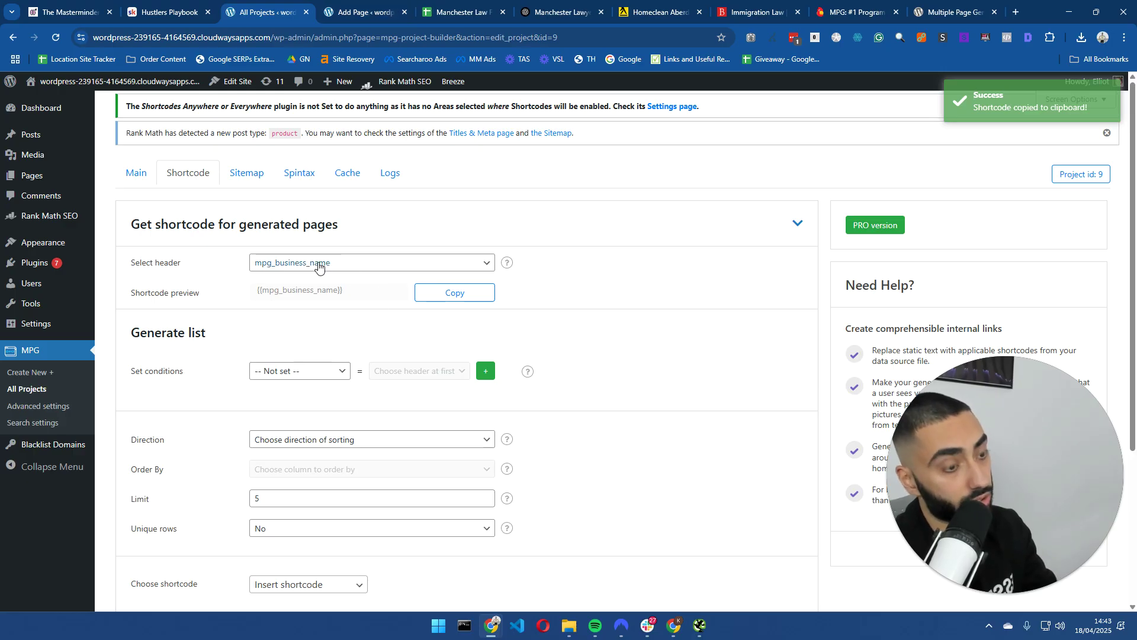
# - Paste the {{mpg_business_name}} shortcode at the start of the page title
pyautogui.click(362, 11)
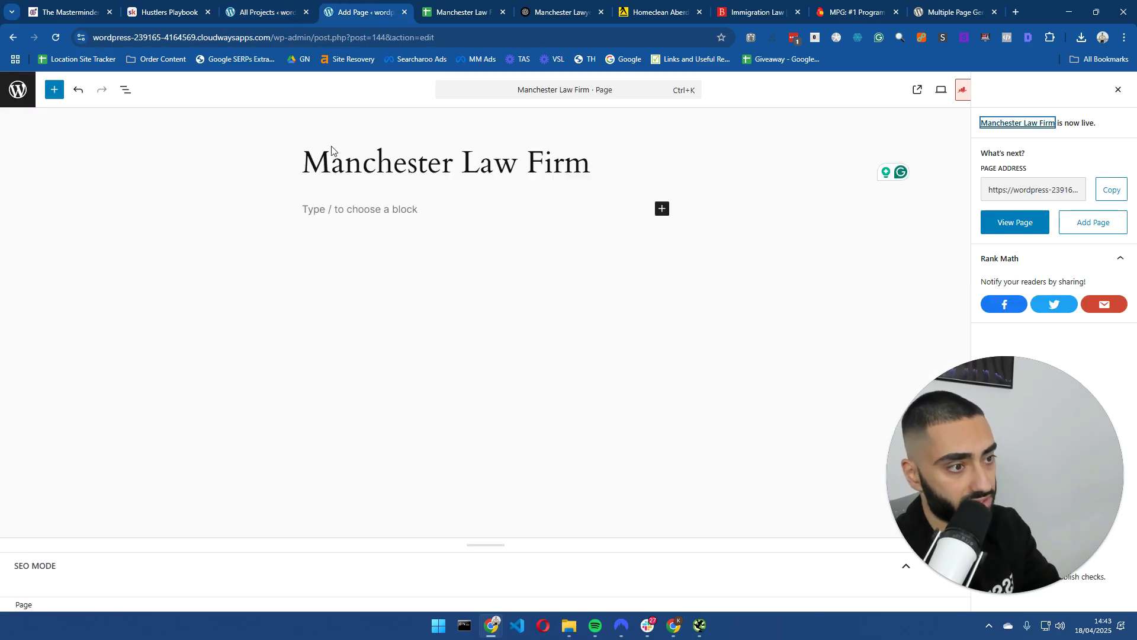
pyautogui.click(305, 164)
pyautogui.hotkey('ctrl', 'Right')
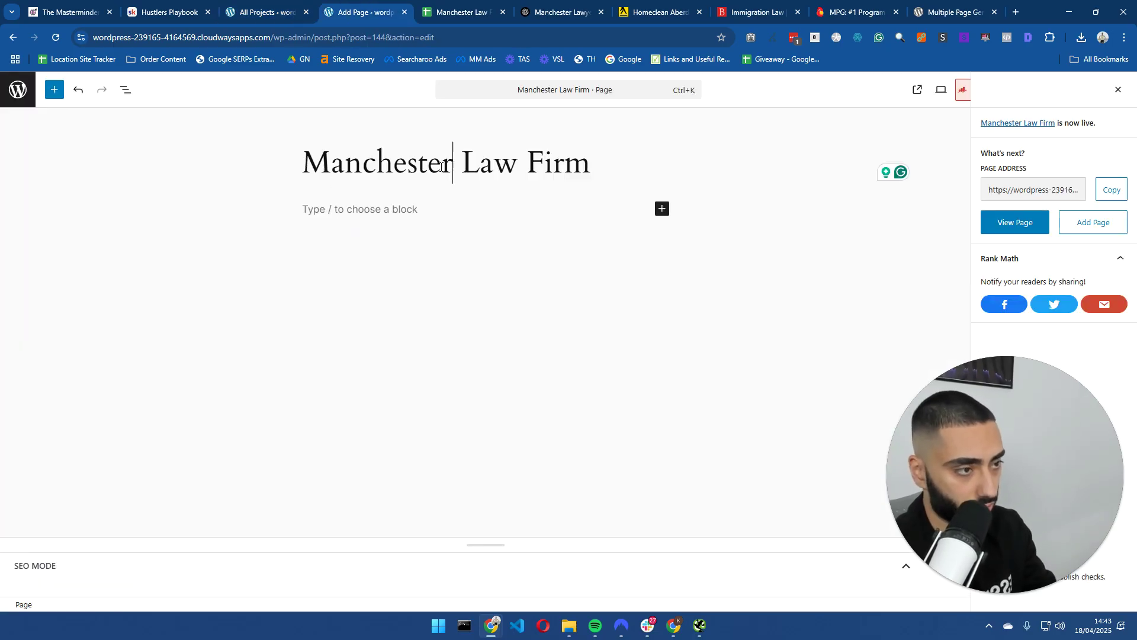
pyautogui.hotkey('ctrl', 'shift', 'Left')
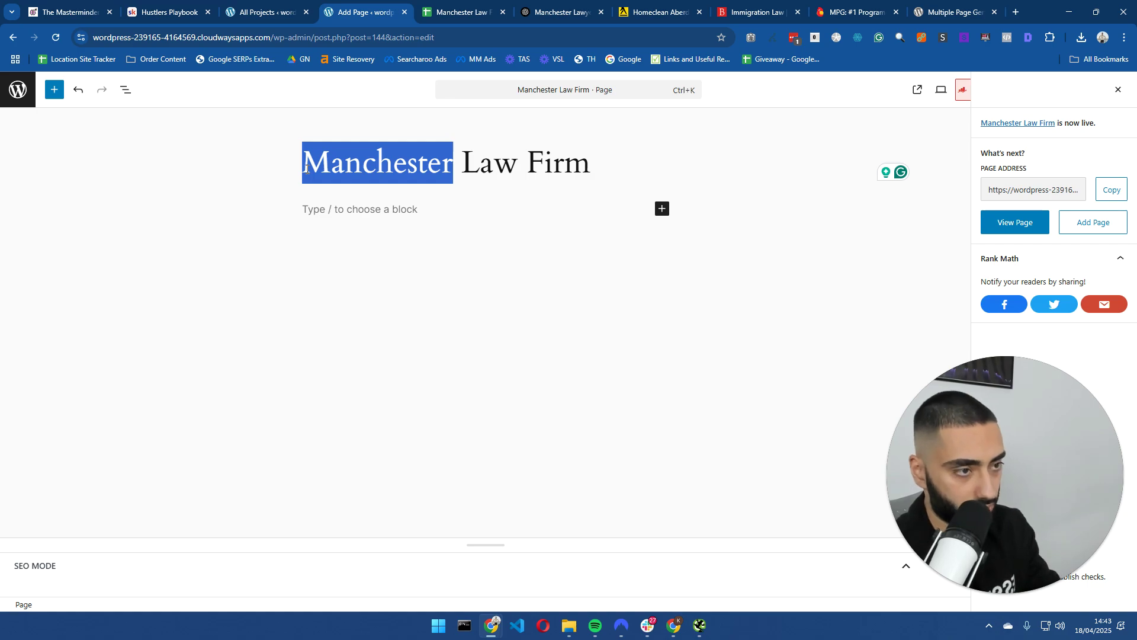
pyautogui.click(302, 172)
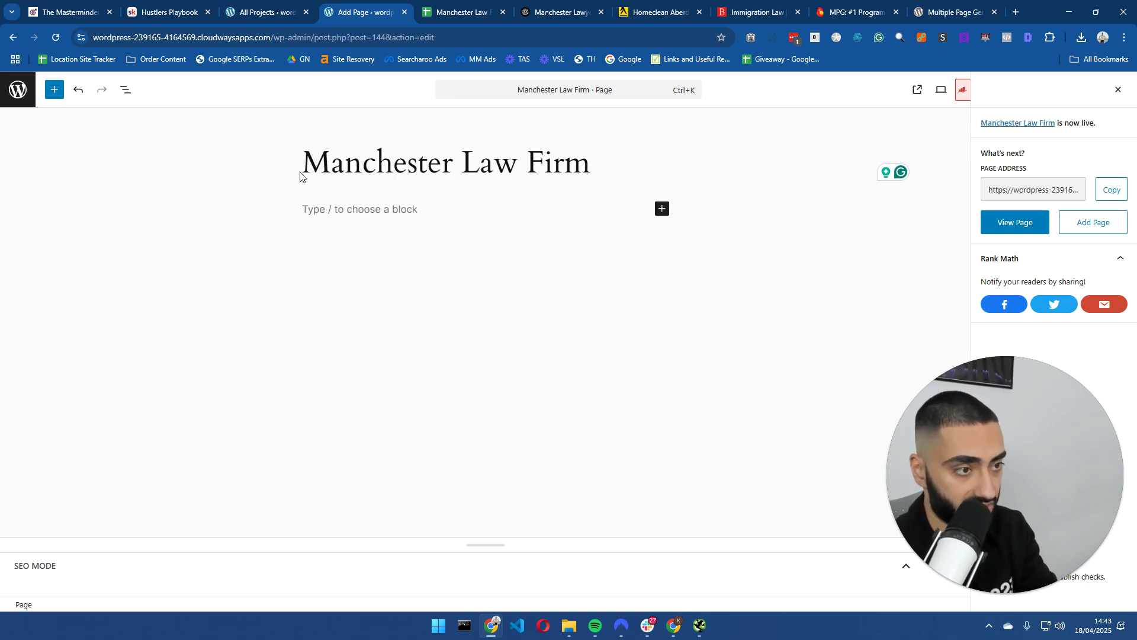
pyautogui.hotkey('ctrl', 'v')
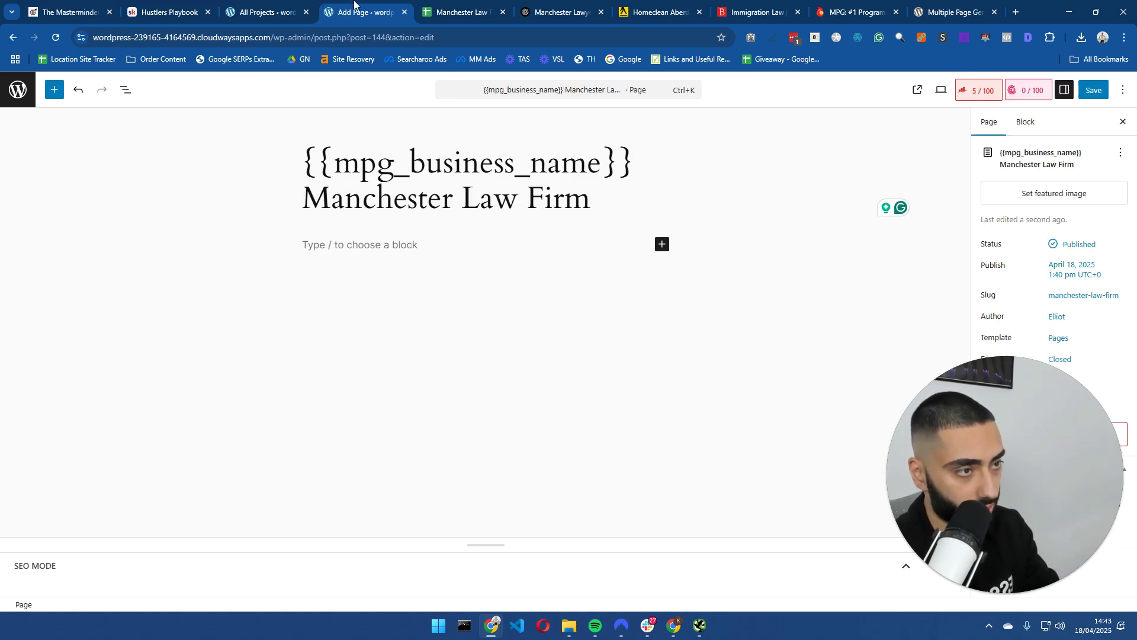
# - Copy the {{mpg_telephone}} shortcode from MPG's Shortcode tab
pyautogui.click(267, 12)
pyautogui.click(323, 267)
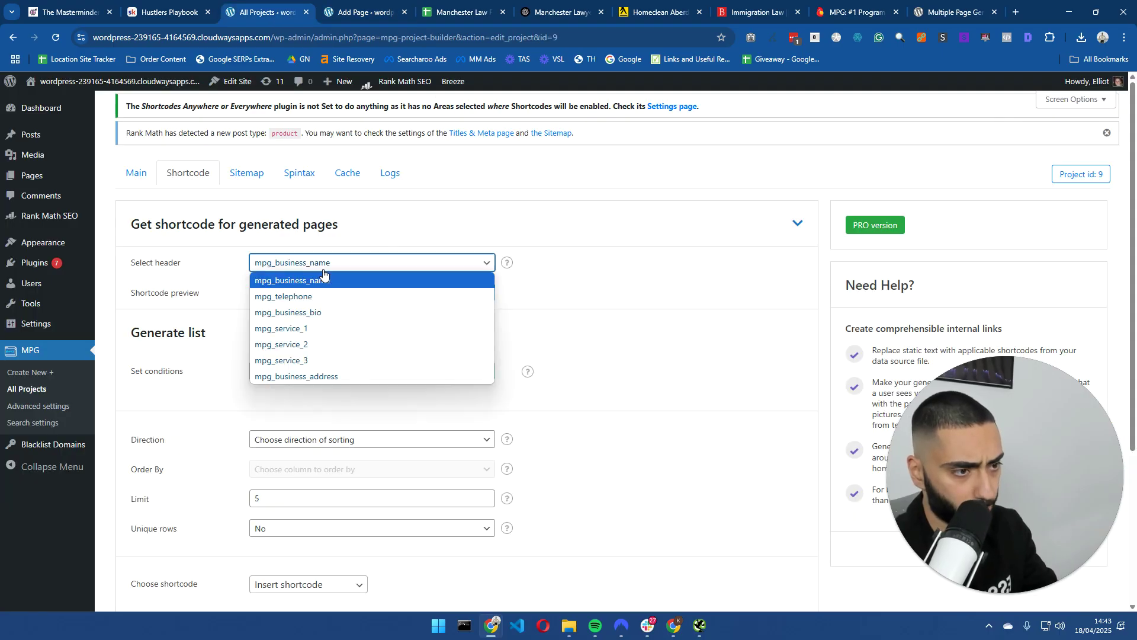
pyautogui.click(329, 298)
pyautogui.click(453, 294)
# - Add a 'Business Name : {{mpg_business_name}}' paragraph below the title
pyautogui.click(367, 12)
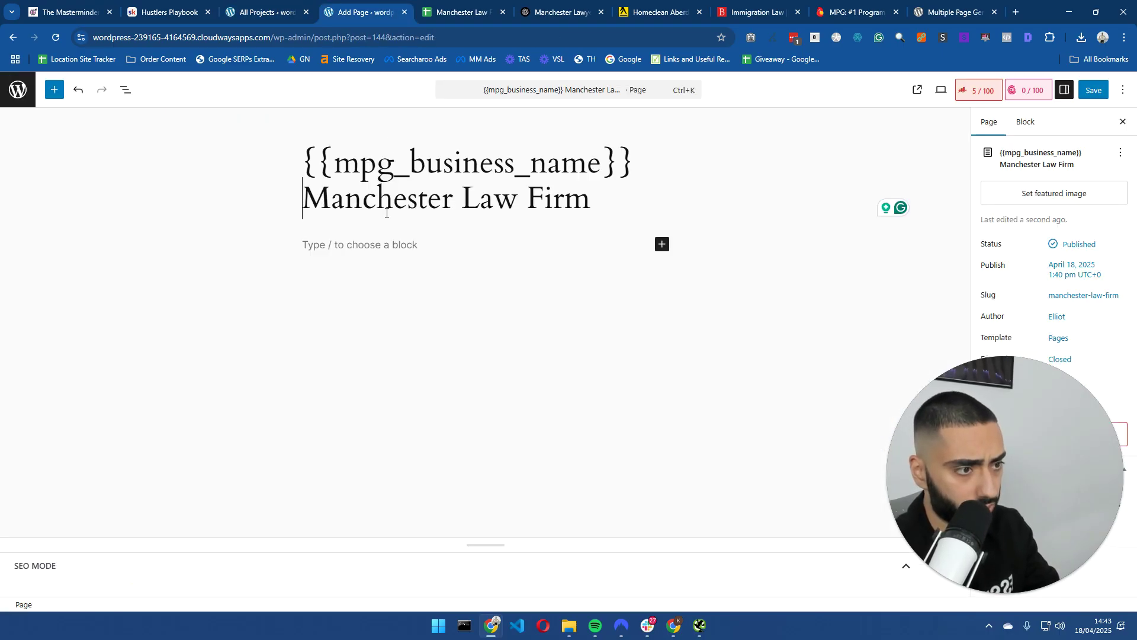
pyautogui.click(373, 240)
pyautogui.write('B')
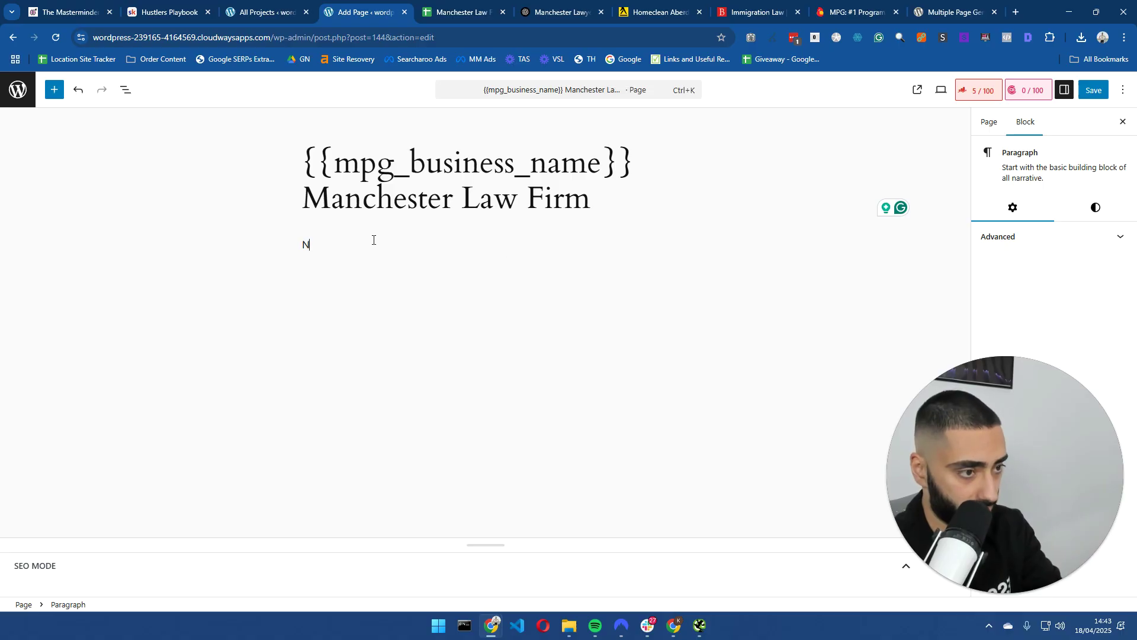
pyautogui.press('BackSpace')
pyautogui.write('Business Name')
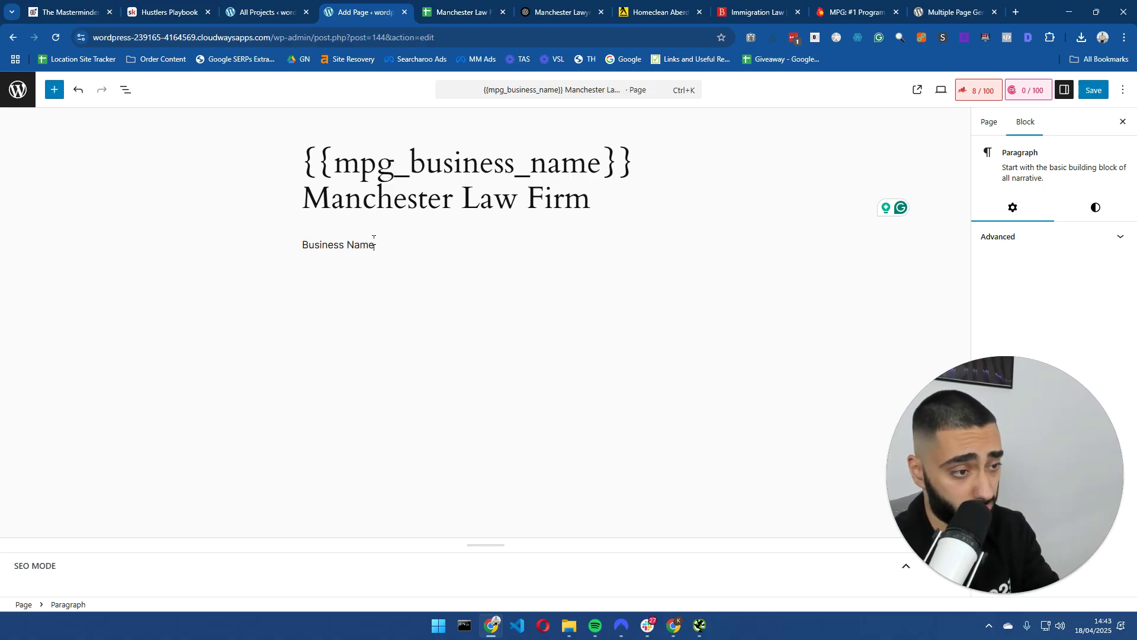
pyautogui.write(' :')
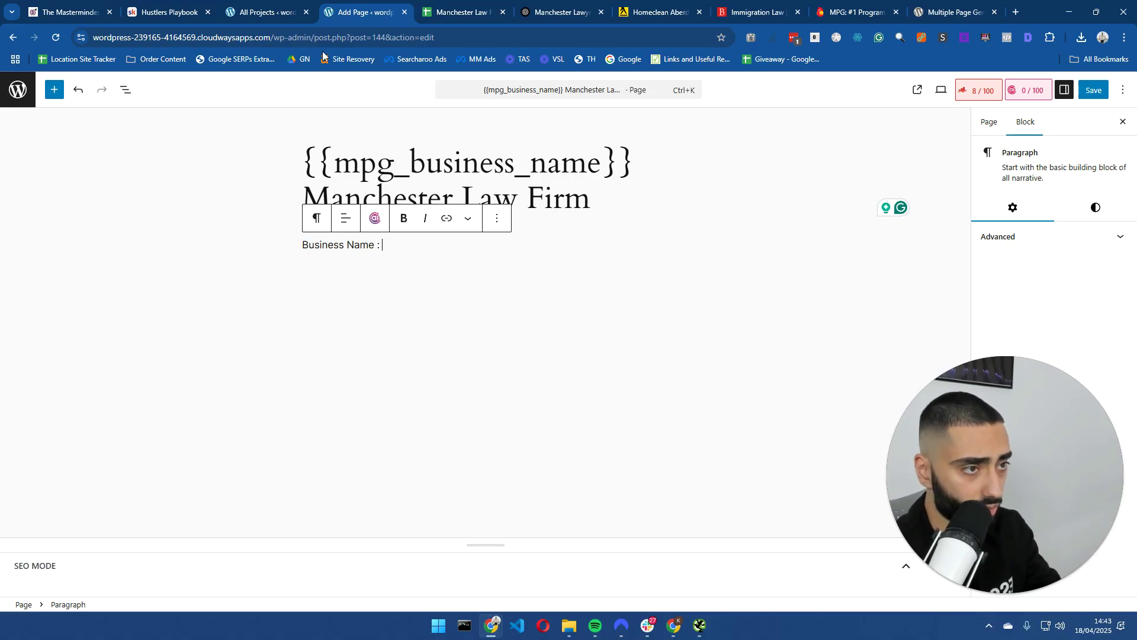
pyautogui.hotkey('ctrl', 'v')
pyautogui.hotkey('ctrl', 'z')
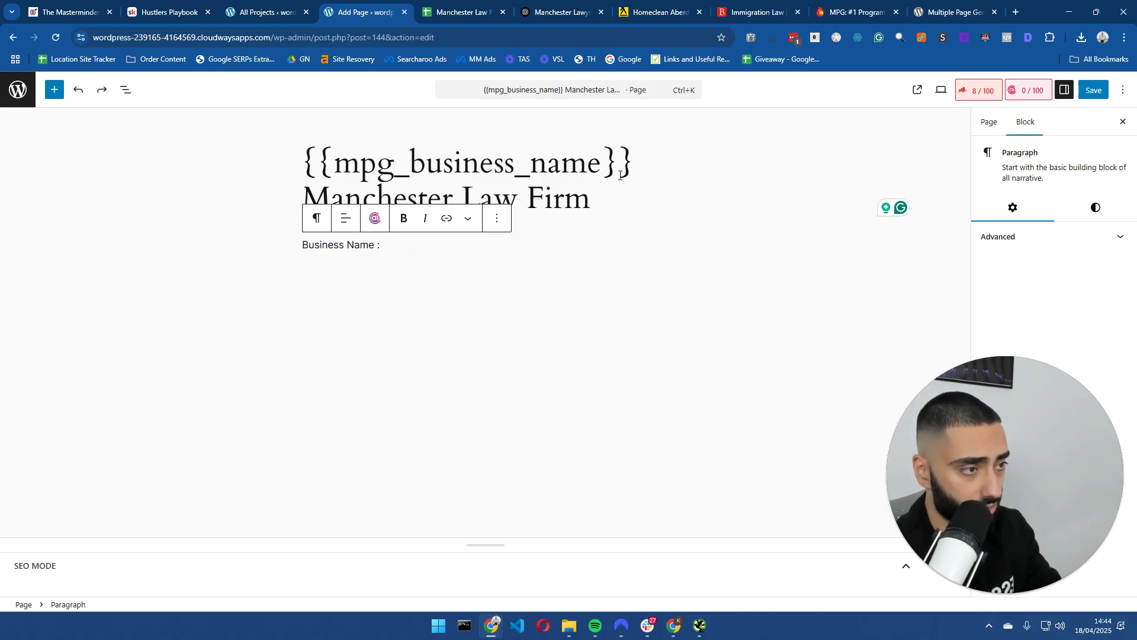
pyautogui.moveTo(620, 175); pyautogui.dragTo(308, 161)
pyautogui.hotkey('ctrl', 'c')
pyautogui.click(419, 237)
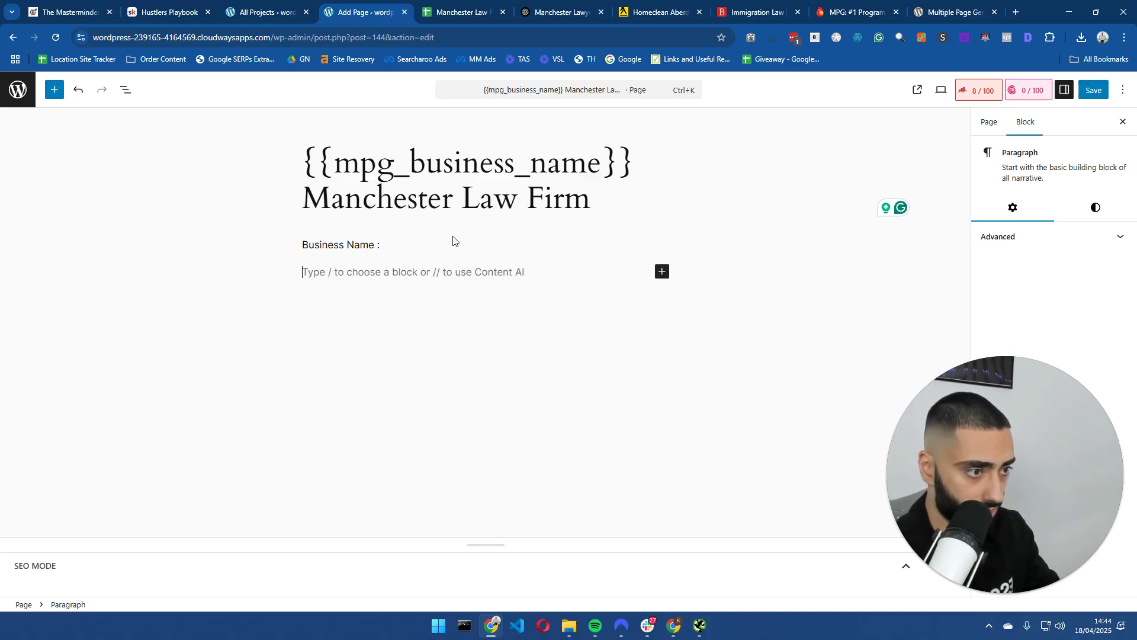
pyautogui.hotkey('ctrl', 'v')
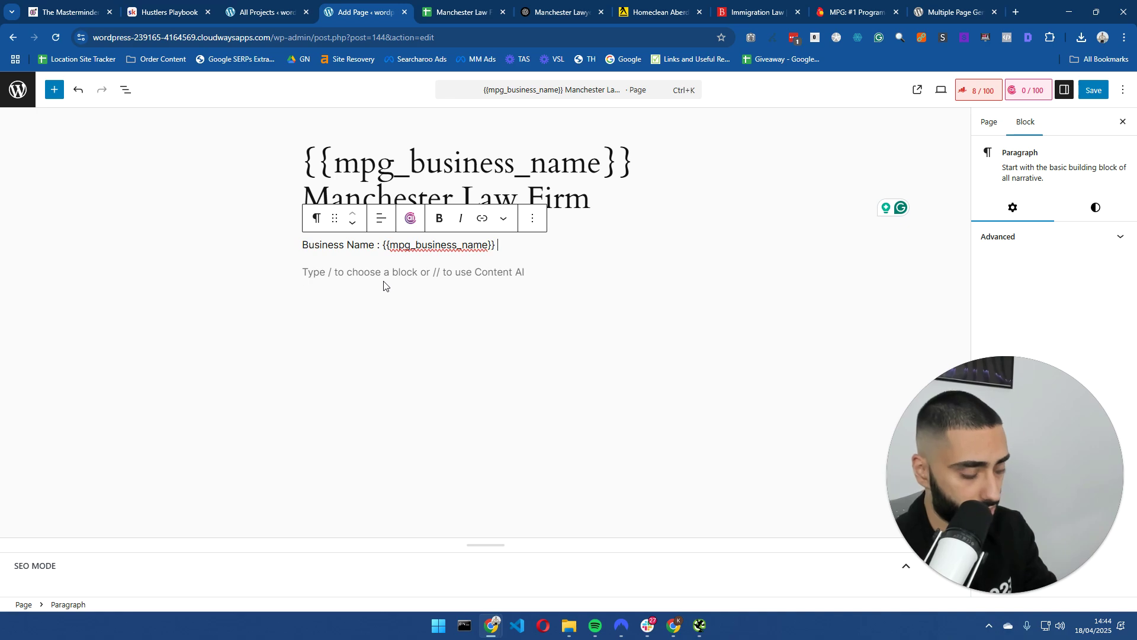
# - Add a 'Business Address :' paragraph beneath it
pyautogui.press('Return')
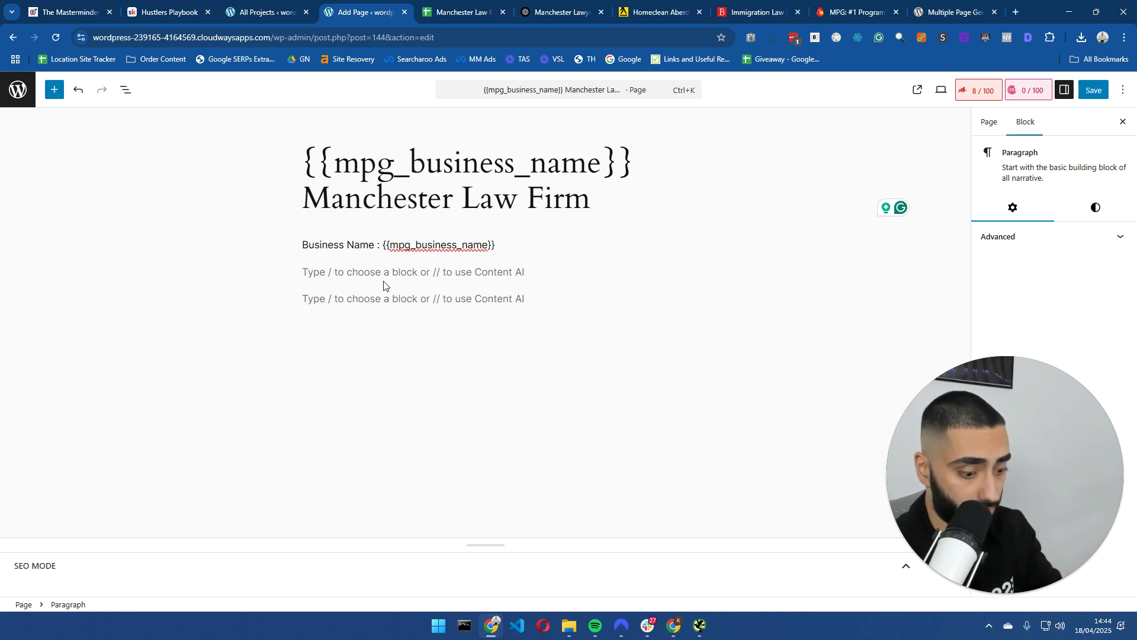
pyautogui.write('Bu')
pyautogui.write('sine')
pyautogui.press('BackSpace')
pyautogui.write('ne')
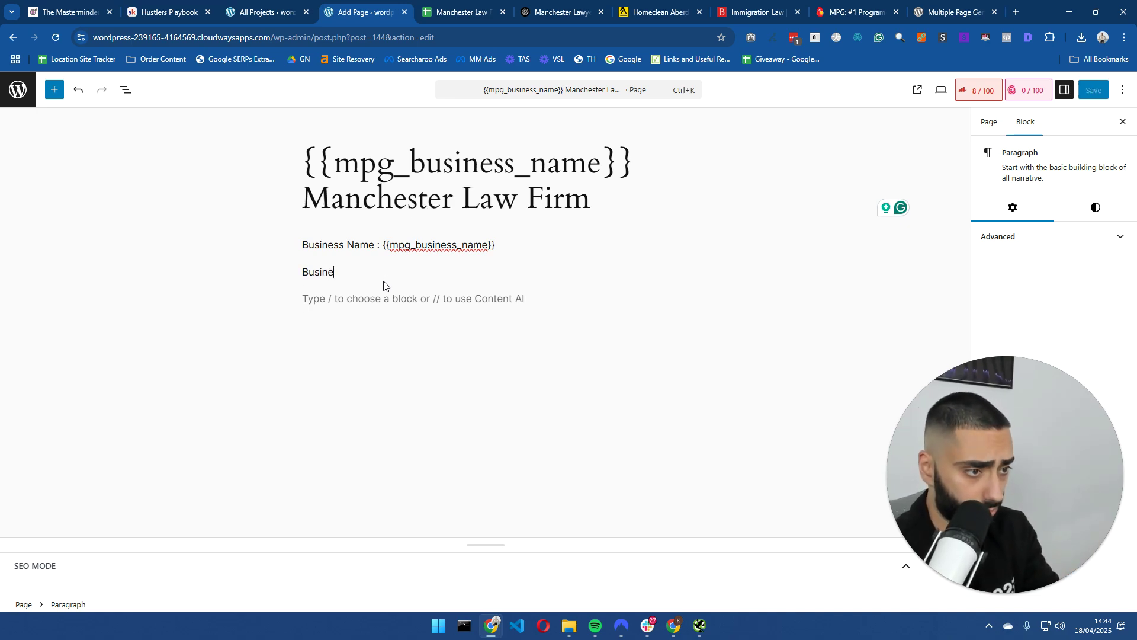
pyautogui.write('ss Address')
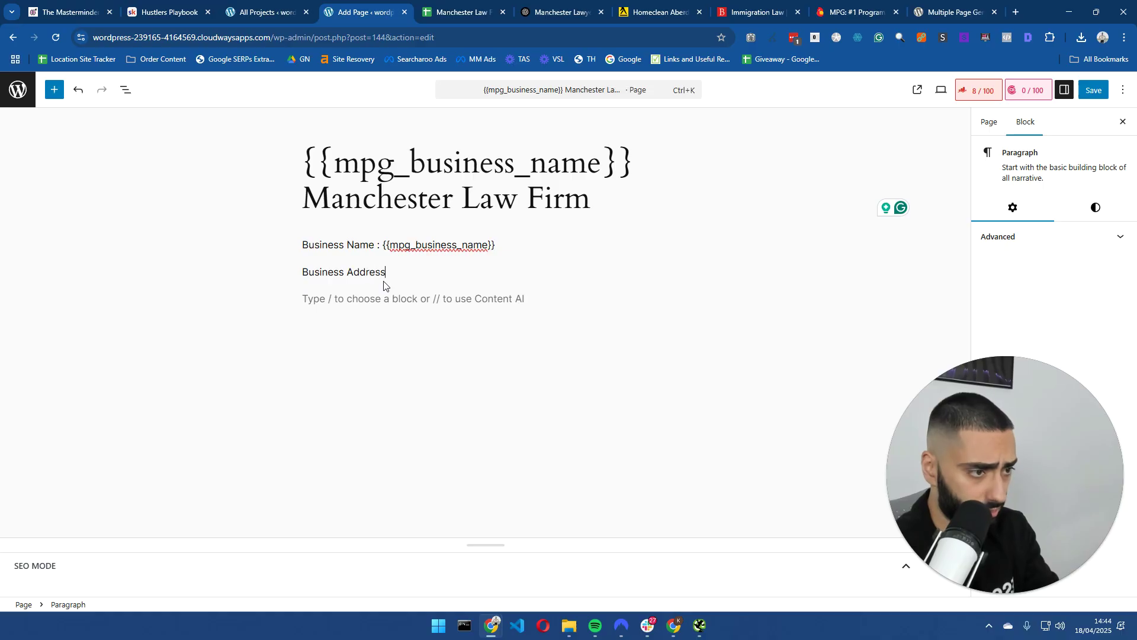
pyautogui.write(' :')
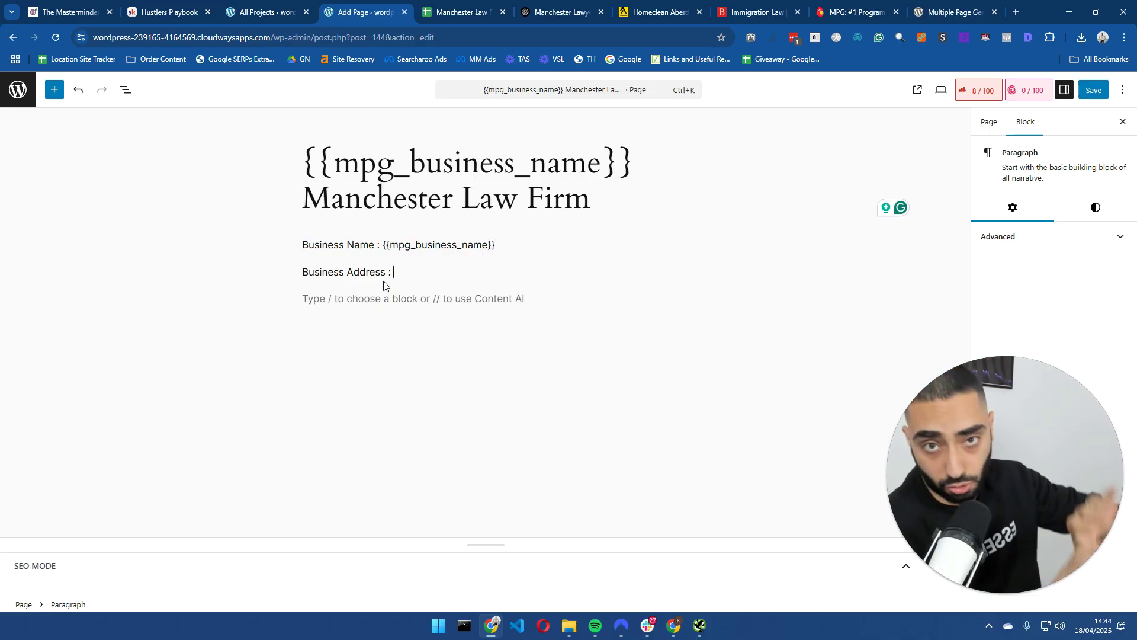
pyautogui.click(264, 12)
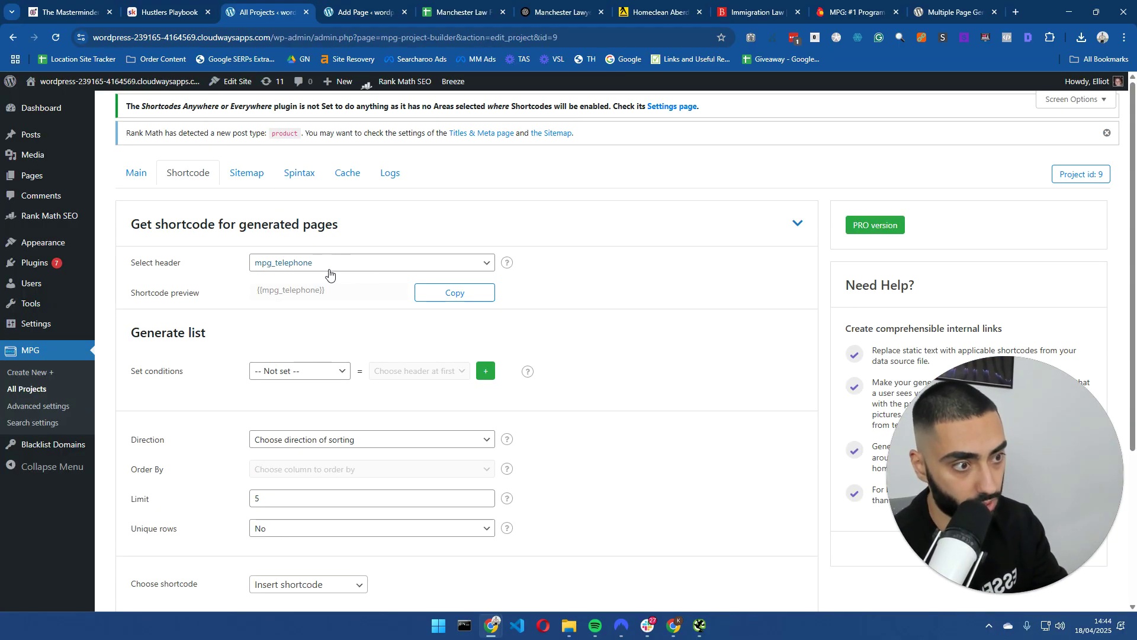
# - Drop the Business Name line, add address, telephone, bio and three service shortcodes, and save
pyautogui.hotkey('ctrl', 'Tab')
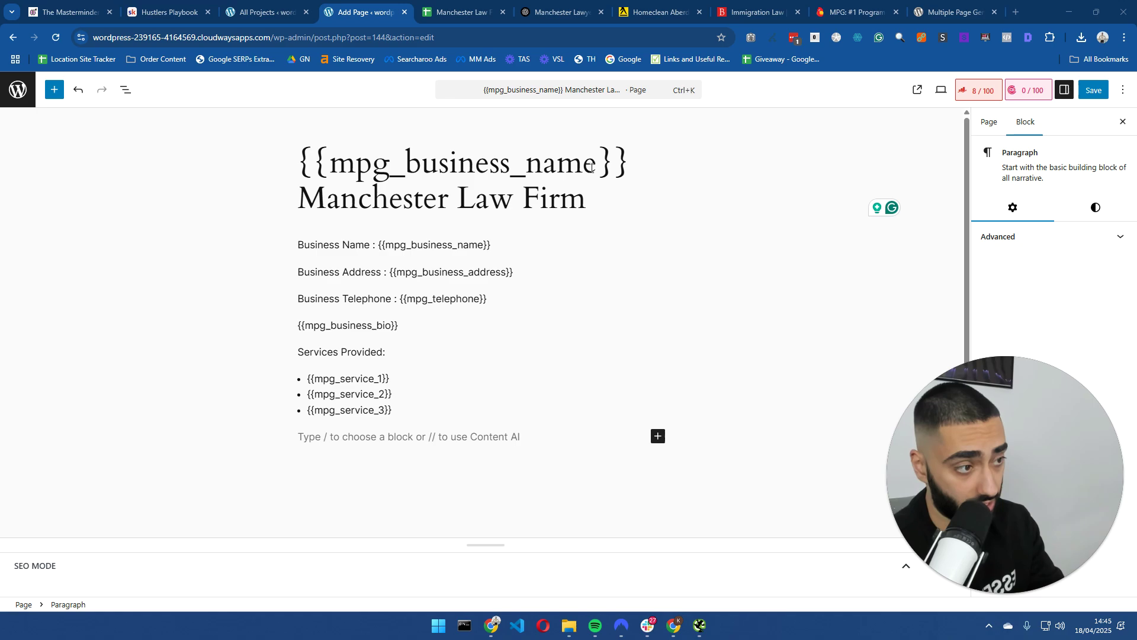
pyautogui.moveTo(629, 163); pyautogui.dragTo(313, 158)
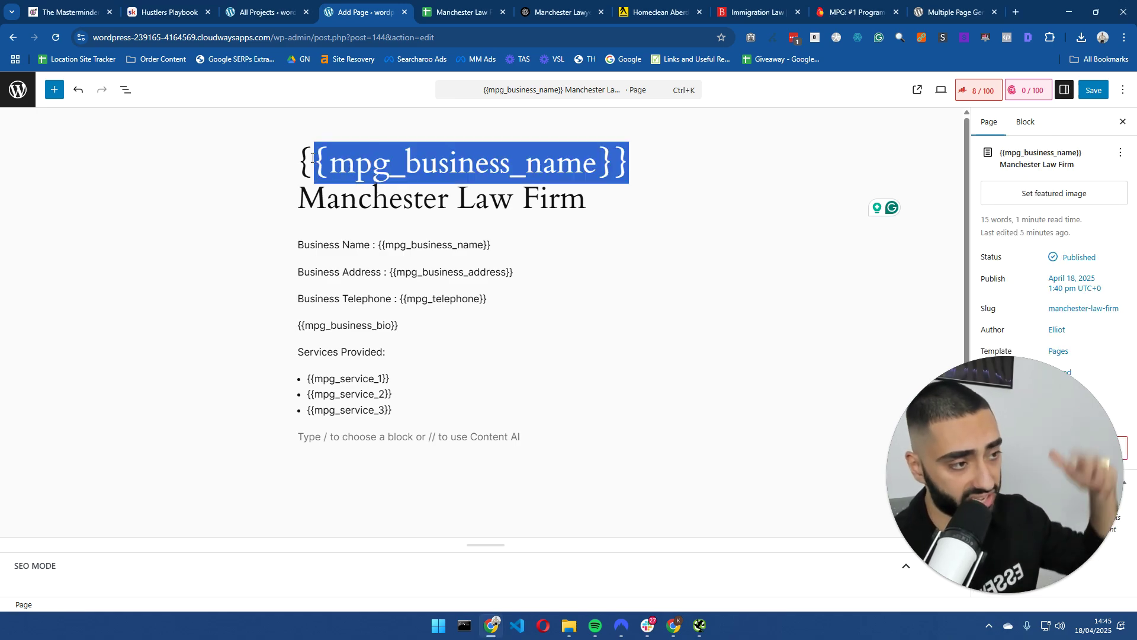
pyautogui.click(333, 240)
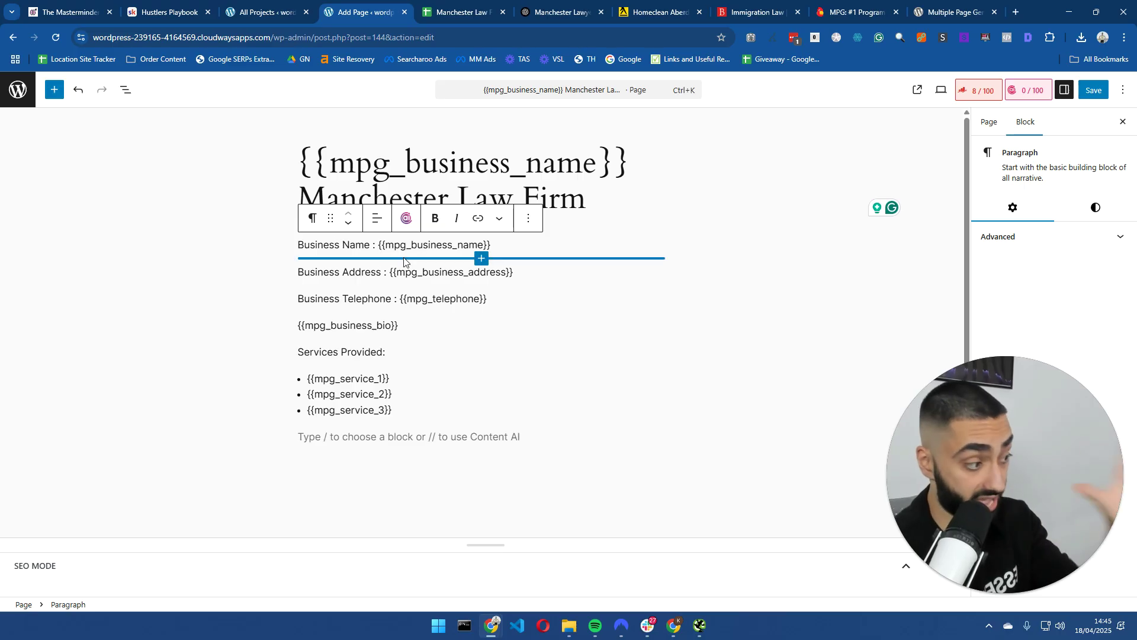
pyautogui.click(318, 272)
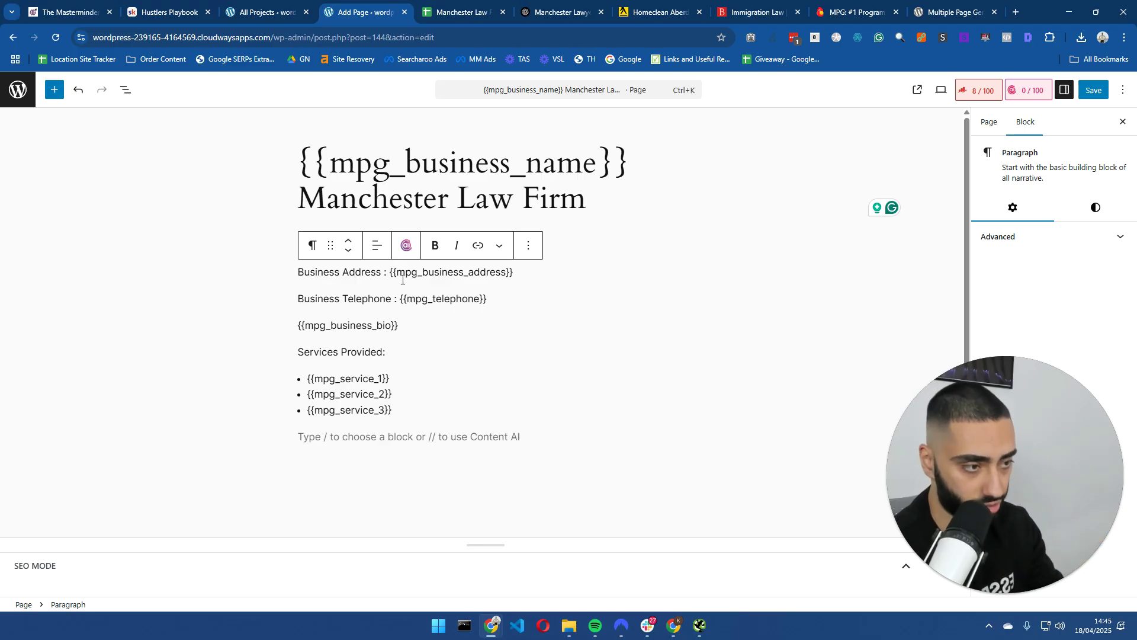
pyautogui.moveTo(446, 316)
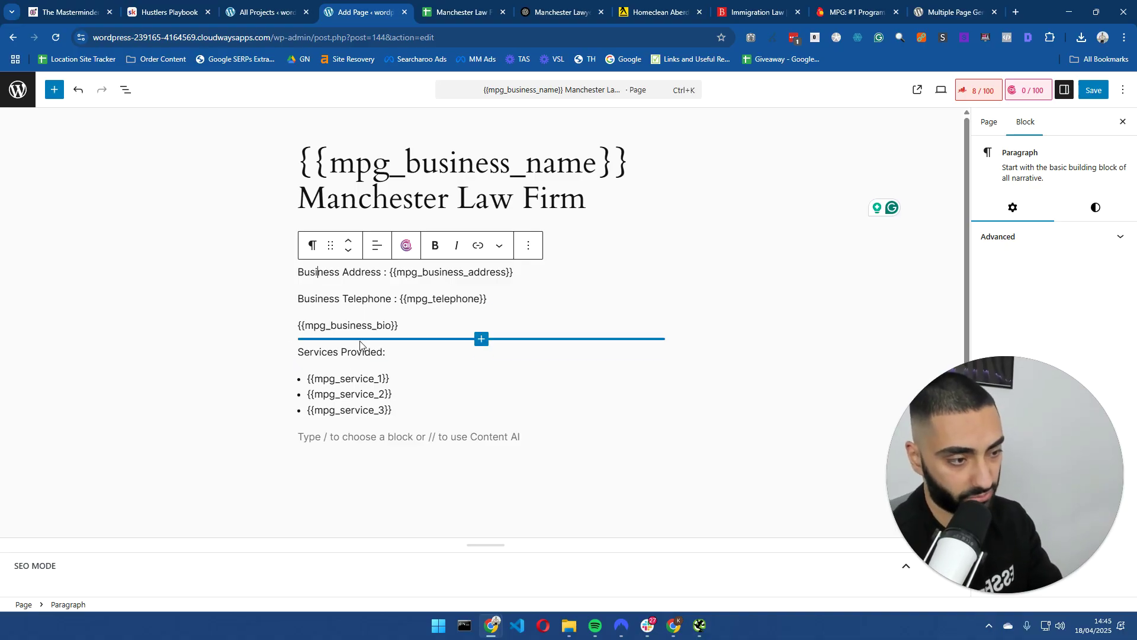
pyautogui.click(1089, 95)
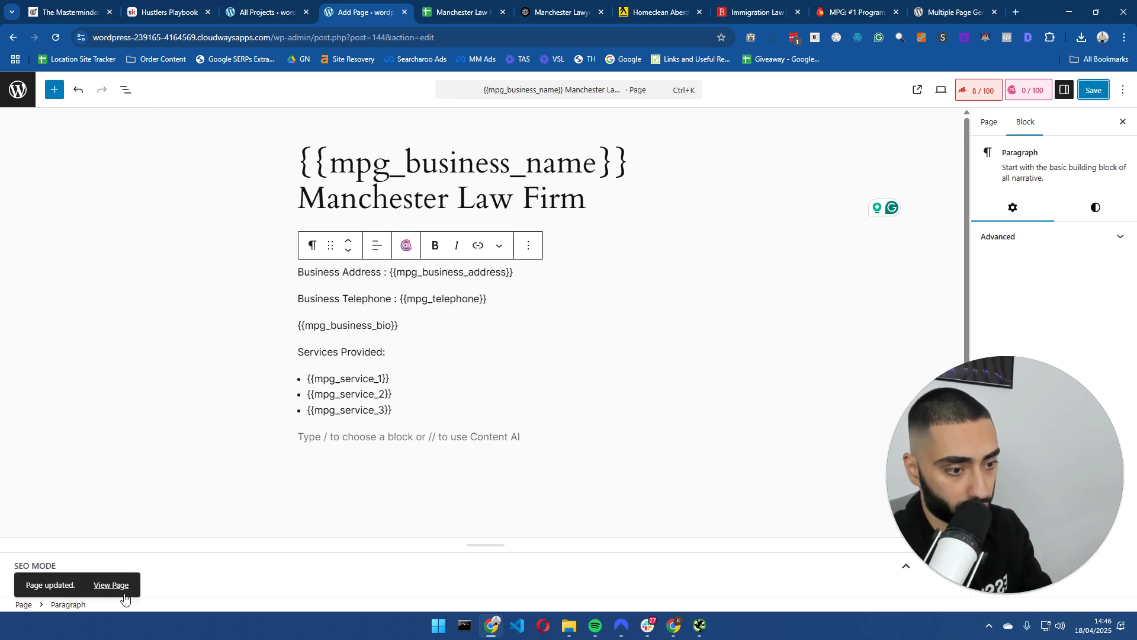
pyautogui.moveTo(121, 591); pyautogui.dragTo(192, 517)
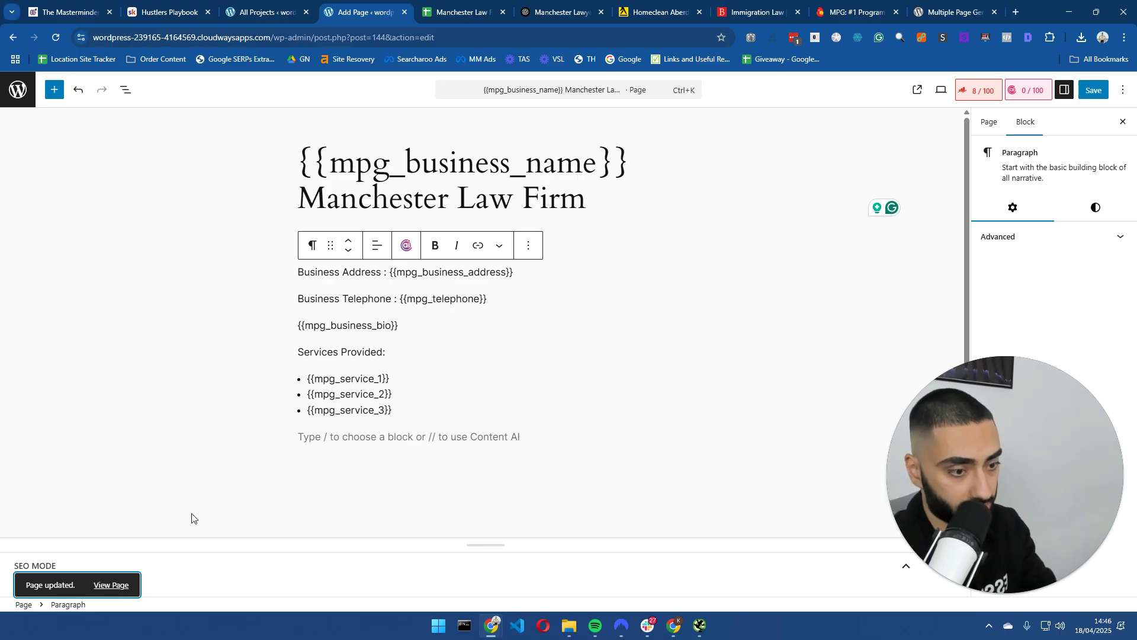
# - Check the live page, then list the Main project's 10 generated URLs from hill-dickinson-llp onward
pyautogui.middleClick(113, 585)
pyautogui.click(424, 12)
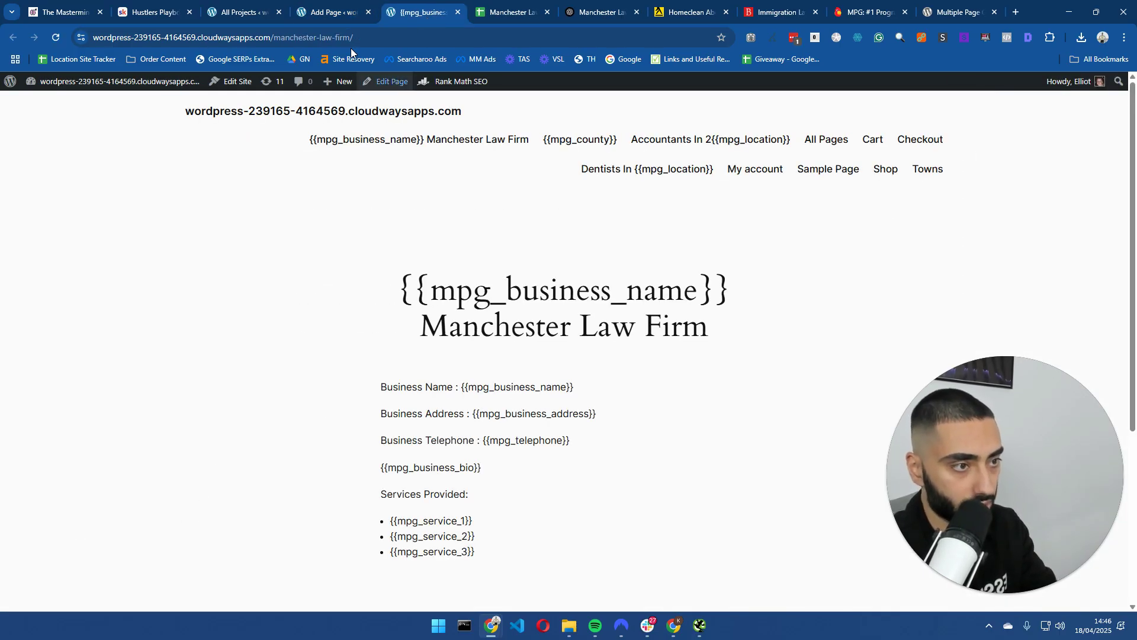
pyautogui.hotkey('ctrl', 'w')
pyautogui.click(287, 6)
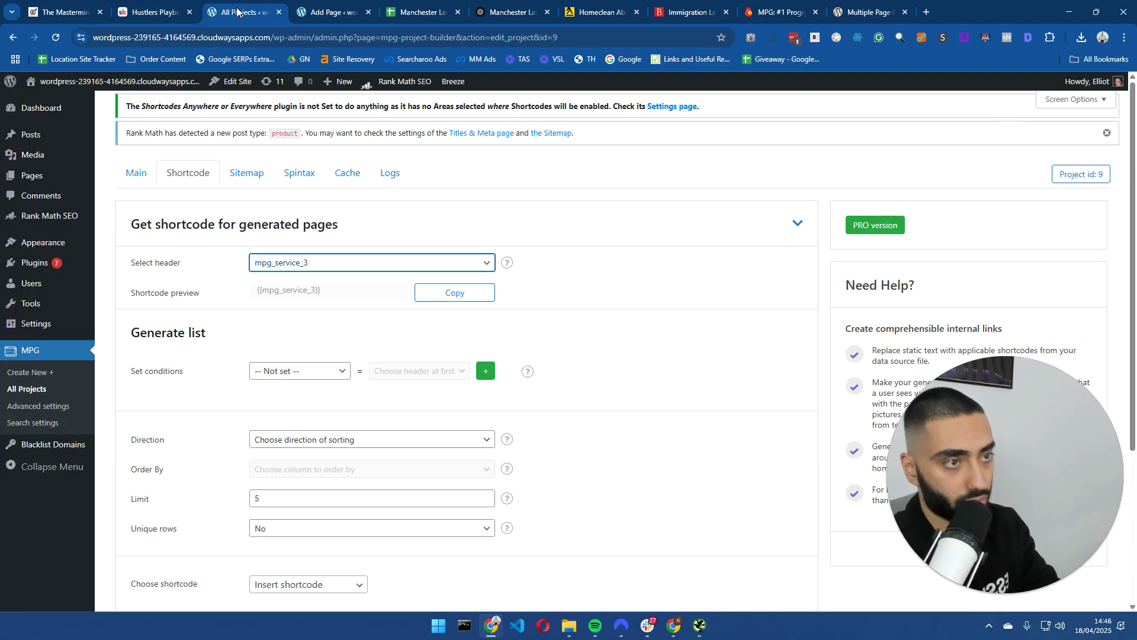
pyautogui.click(135, 175)
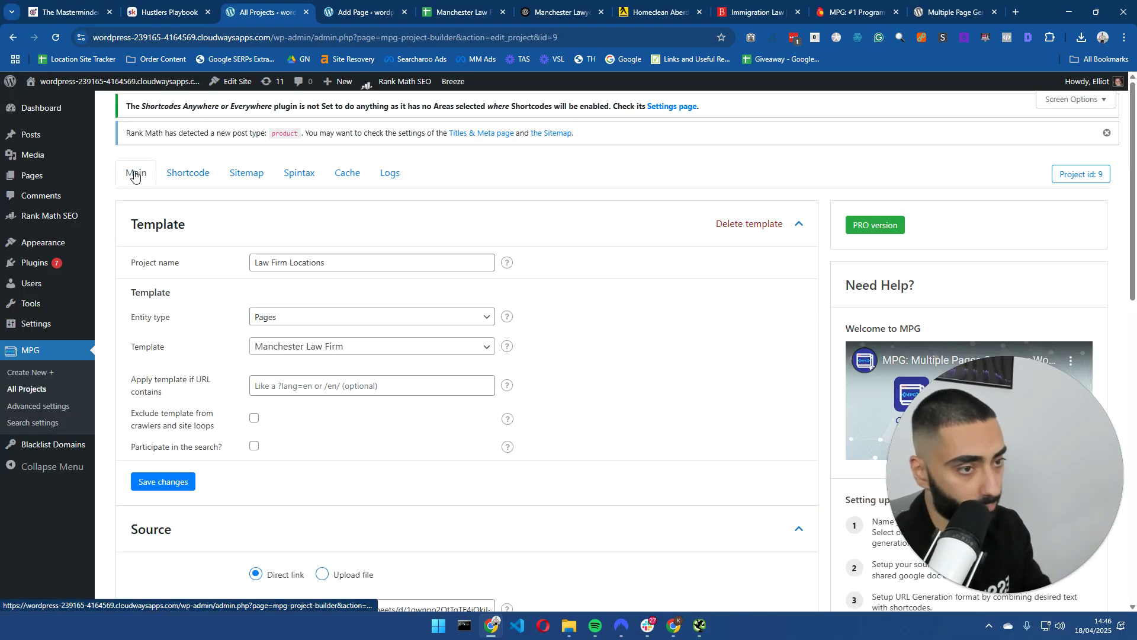
pyautogui.scroll(-10, 444, 286)
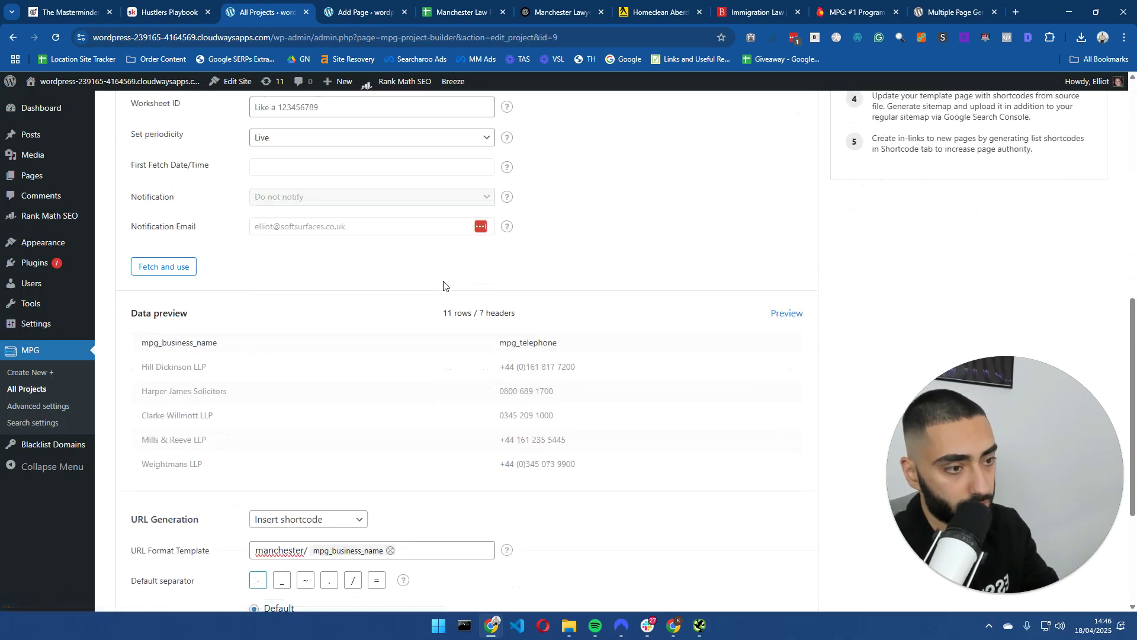
pyautogui.scroll(-4, 356, 321)
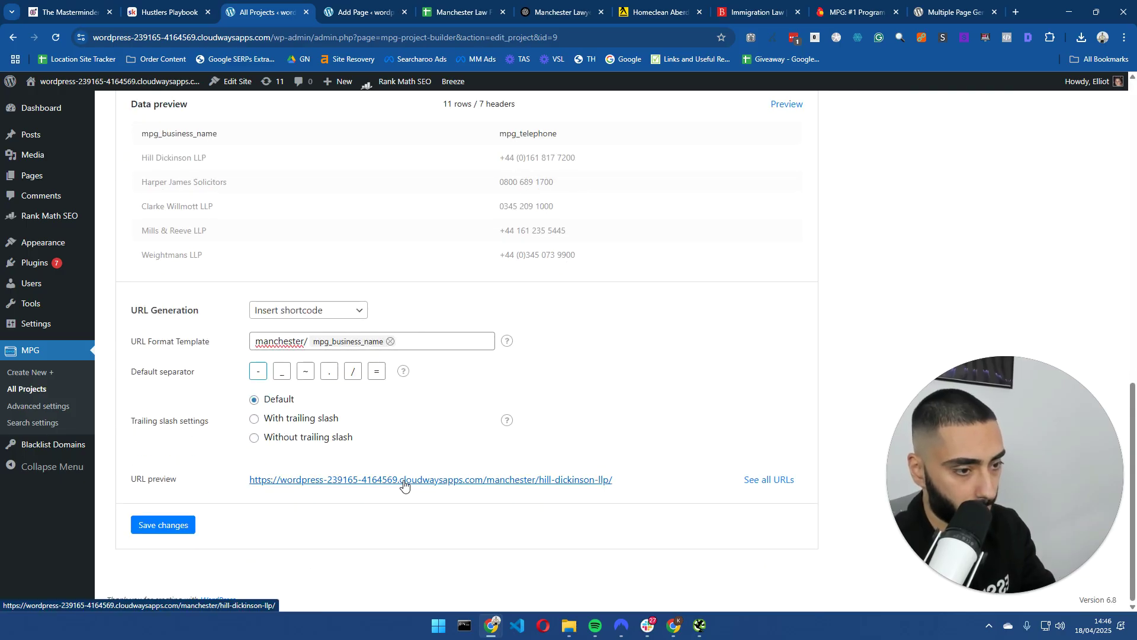
pyautogui.click(764, 481)
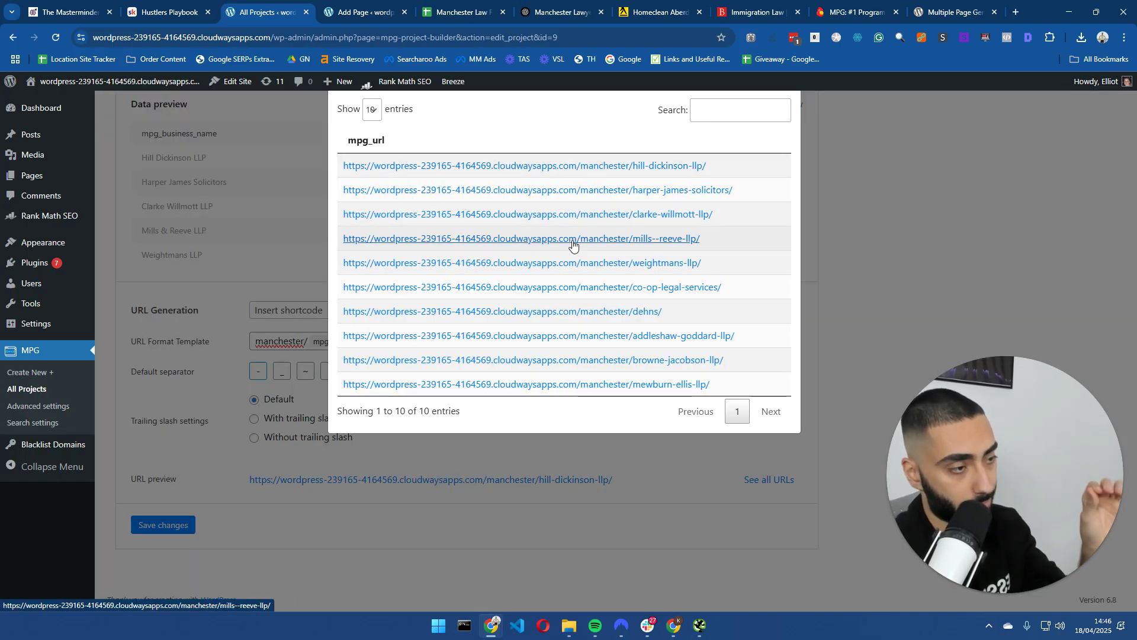
pyautogui.click(622, 167)
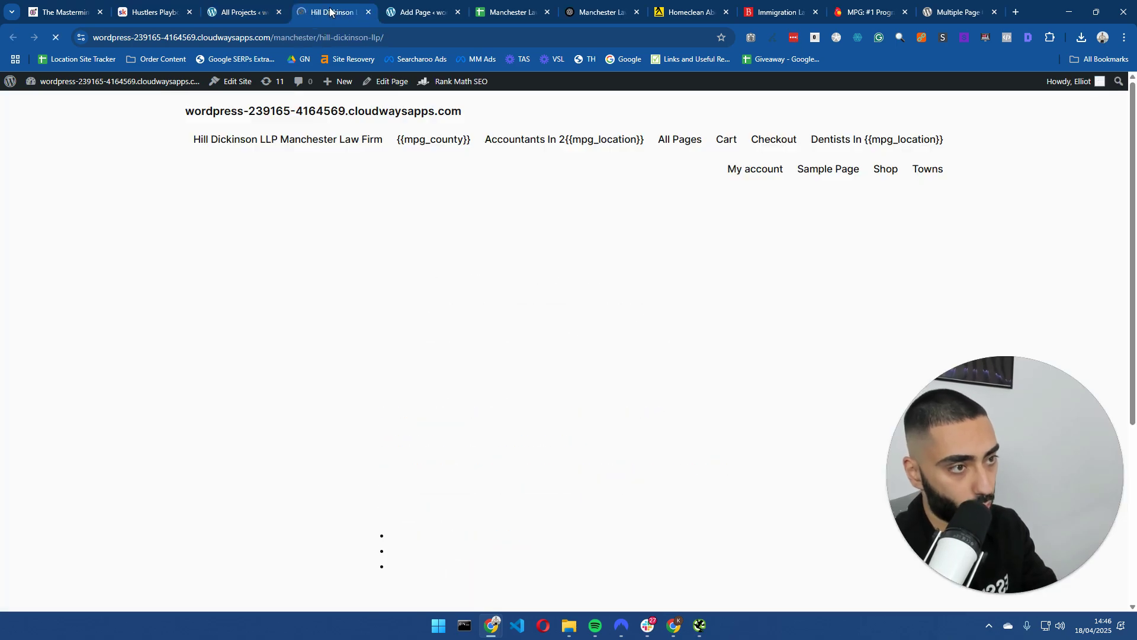
pyautogui.scroll(-3, 425, 268)
pyautogui.moveTo(382, 230); pyautogui.dragTo(521, 295)
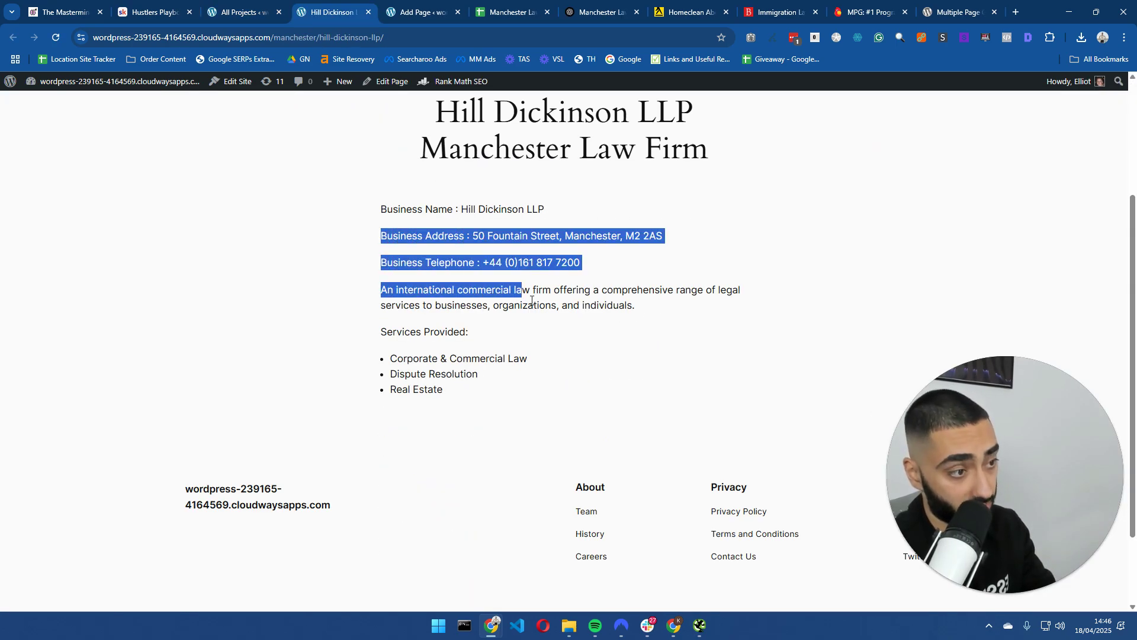
pyautogui.click(586, 322)
pyautogui.scroll(1, 586, 322)
pyautogui.moveTo(426, 170); pyautogui.dragTo(709, 209)
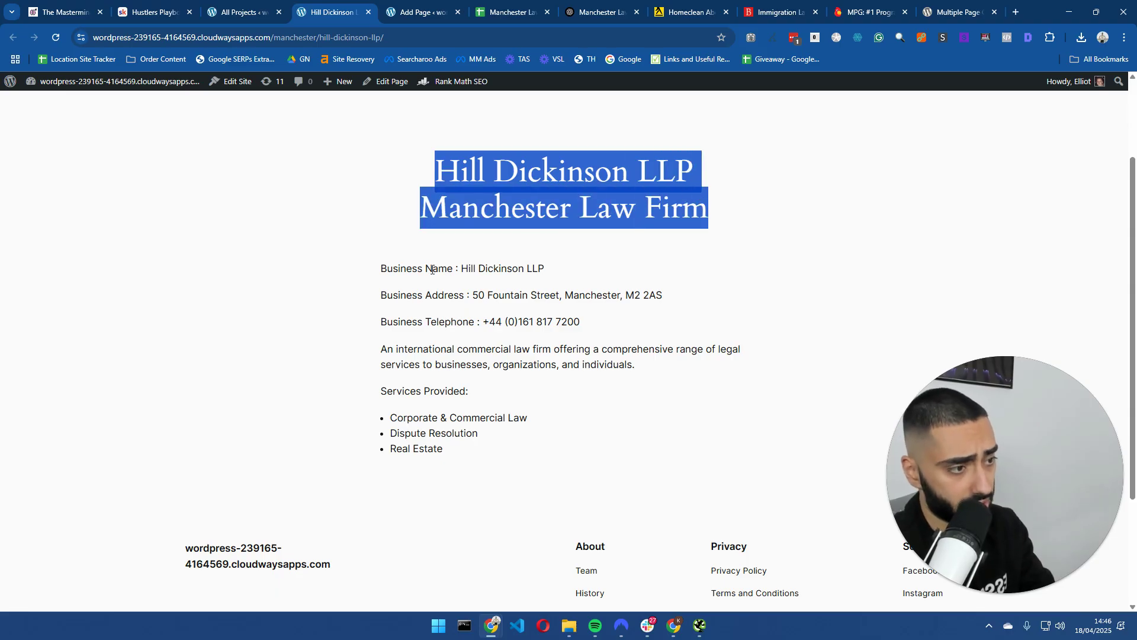
pyautogui.moveTo(459, 264); pyautogui.dragTo(547, 271)
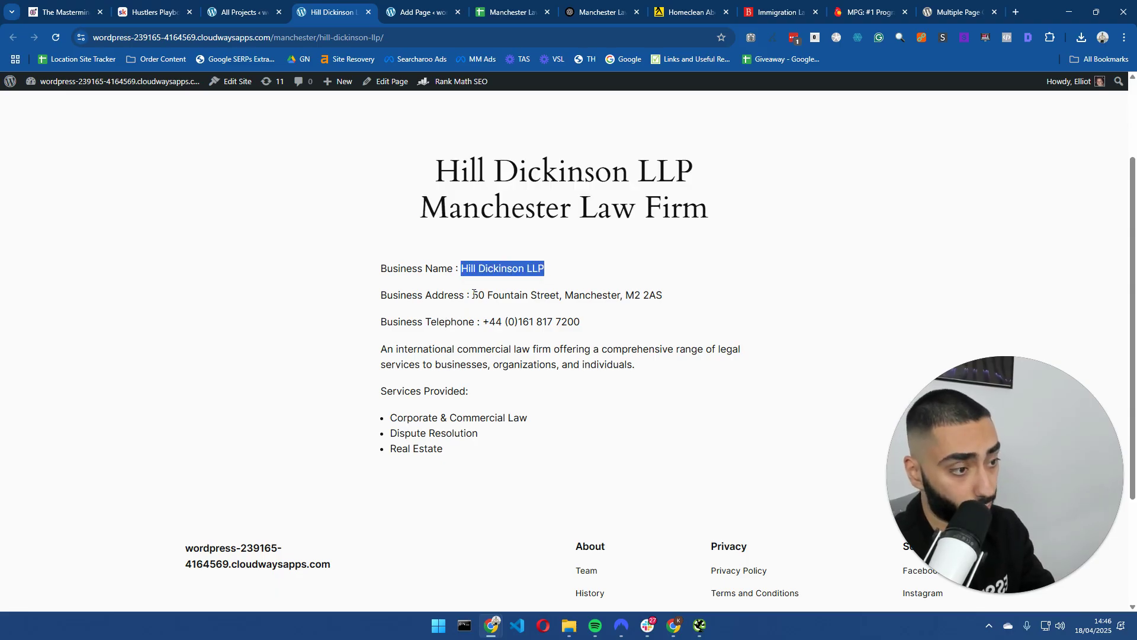
pyautogui.moveTo(474, 293); pyautogui.dragTo(675, 303)
pyautogui.moveTo(483, 323); pyautogui.dragTo(592, 327)
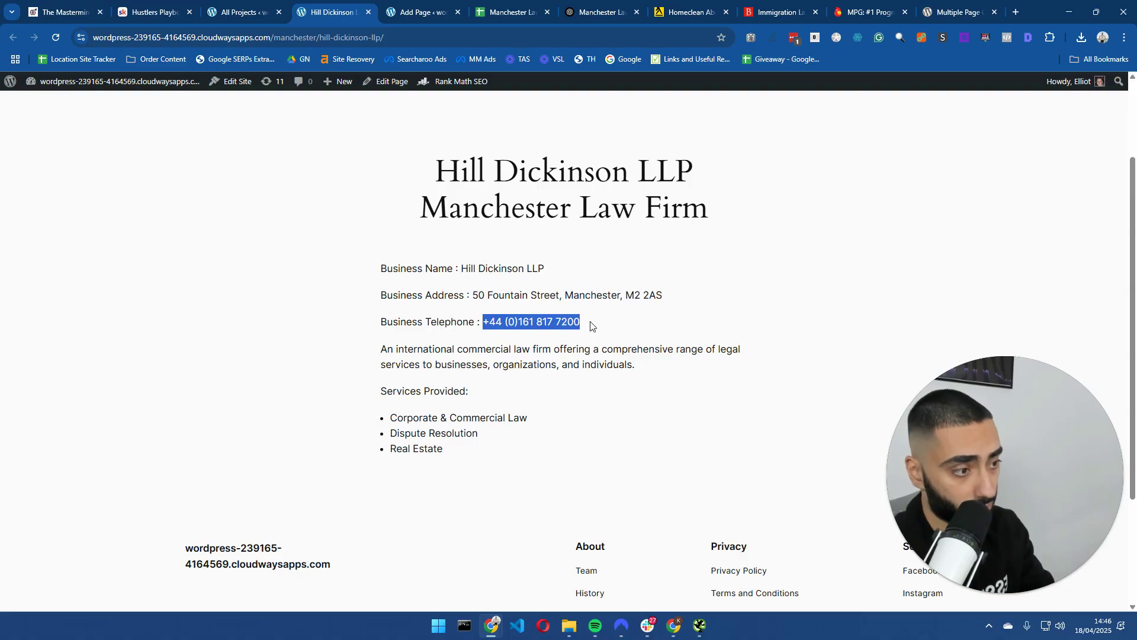
pyautogui.moveTo(381, 349); pyautogui.dragTo(641, 375)
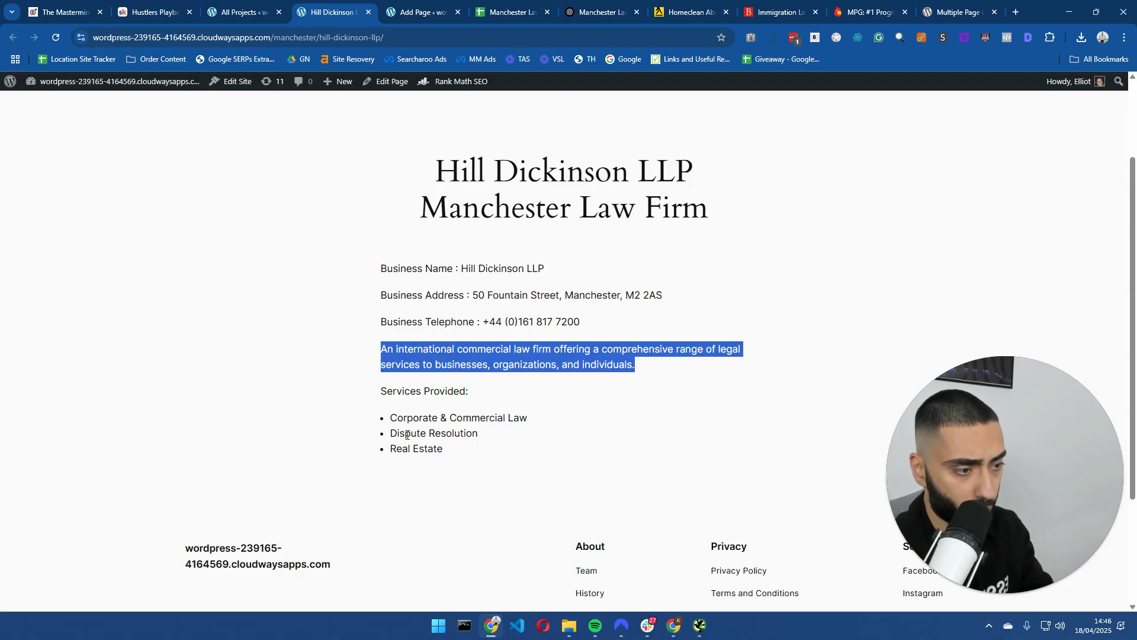
pyautogui.moveTo(390, 417)
pyautogui.mouseDown()
pyautogui.moveTo(438, 453)
pyautogui.moveTo(393, 417)
pyautogui.mouseUp()
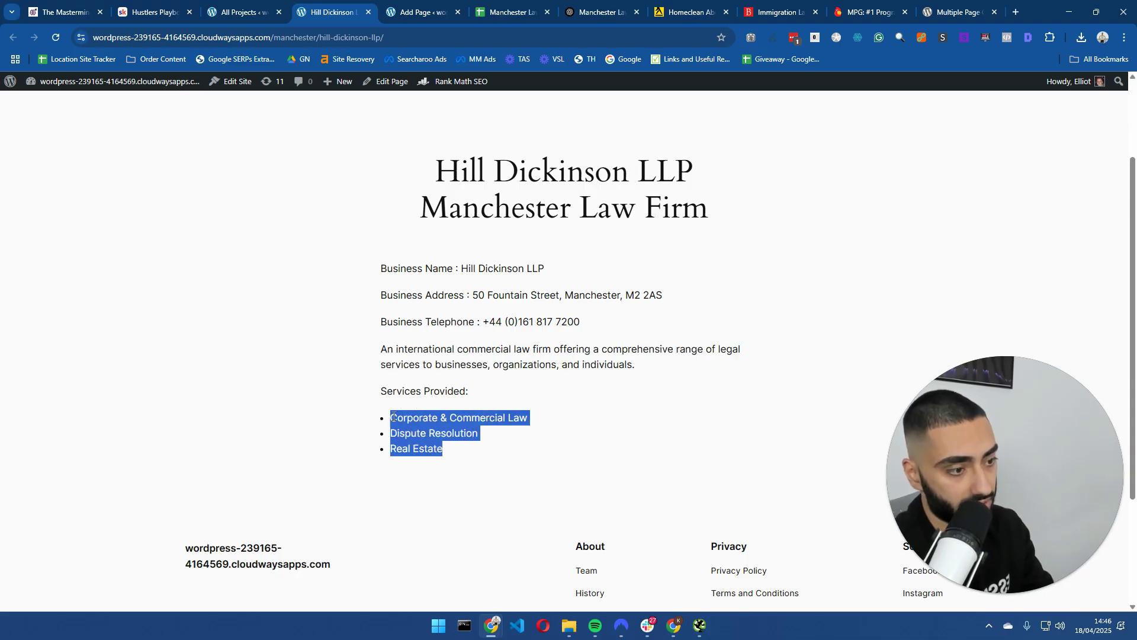
# - Select the {{mpg_telephone}} placeholder in the template page
pyautogui.click(256, 12)
pyautogui.click(418, 12)
pyautogui.click(453, 324)
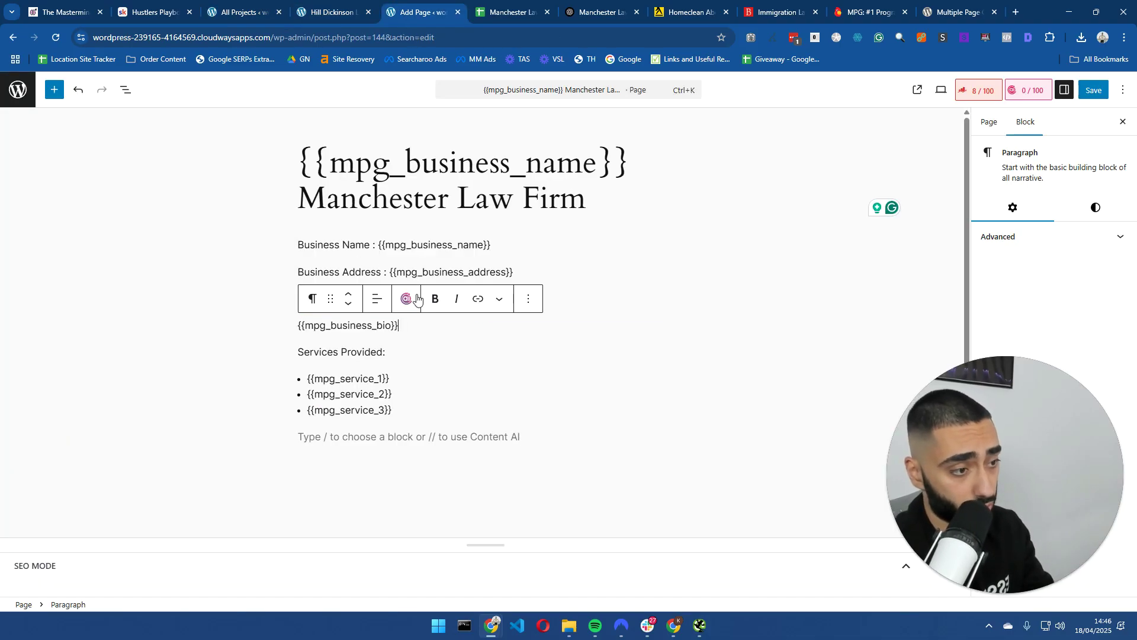
pyautogui.click(531, 378)
pyautogui.moveTo(505, 295); pyautogui.dragTo(404, 301)
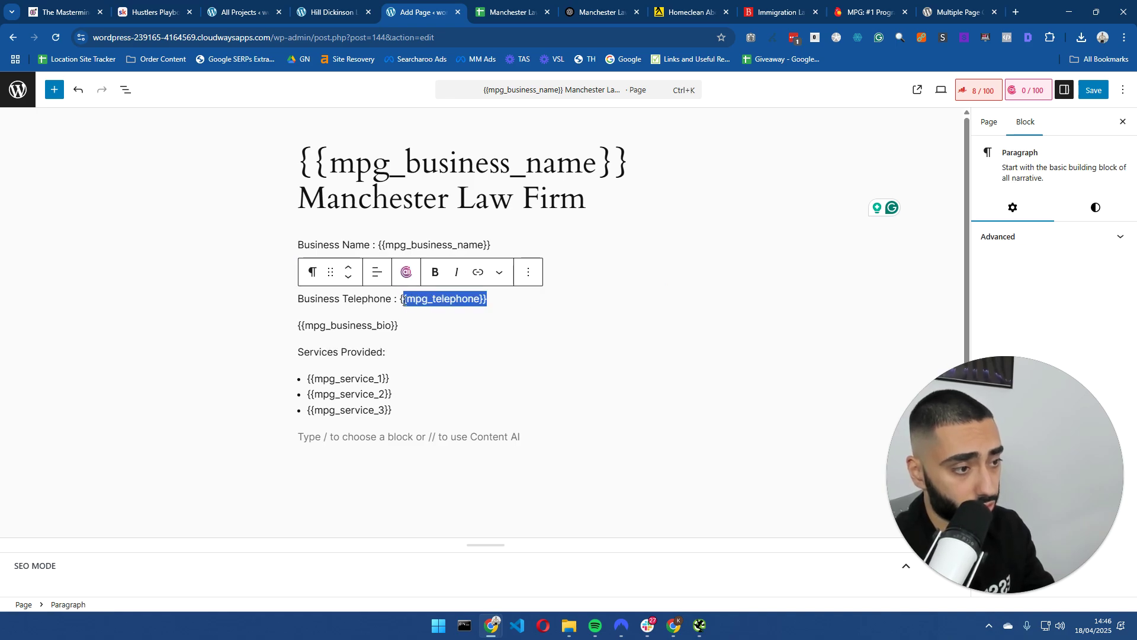
pyautogui.click(478, 272)
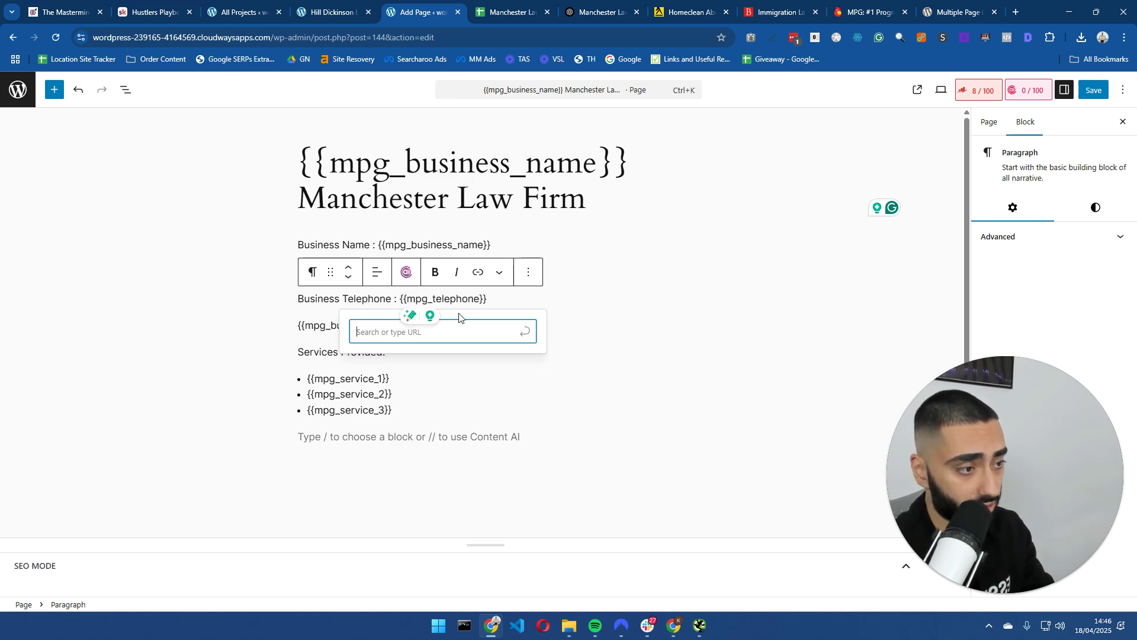
pyautogui.click(482, 297)
pyautogui.moveTo(482, 297); pyautogui.dragTo(401, 299)
pyautogui.hotkey('ctrl', 'c')
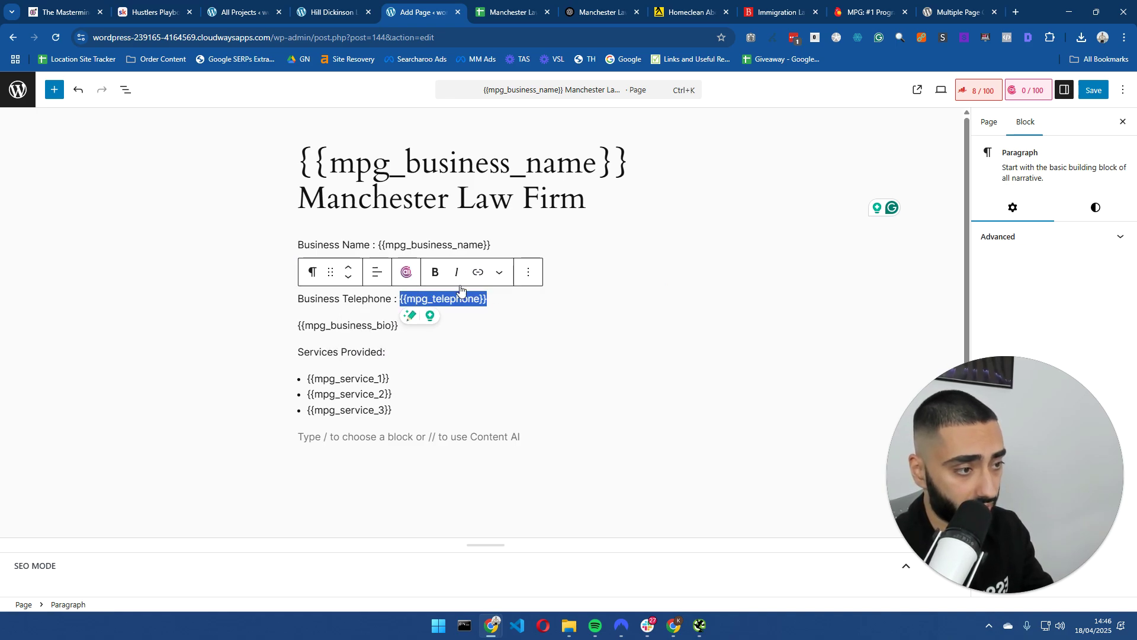
# - Link the placeholder to tel:{{mpg_telephone}} and save the template page
pyautogui.click(485, 275)
pyautogui.hotkey('ctrl', 'v')
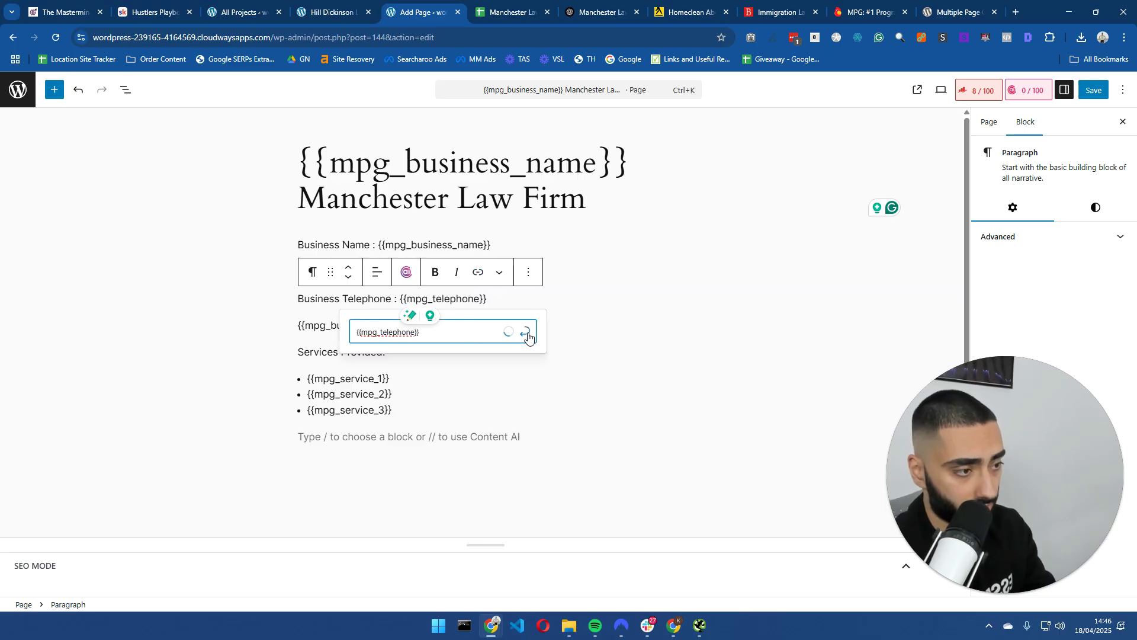
pyautogui.click(357, 332)
pyautogui.write('tel:')
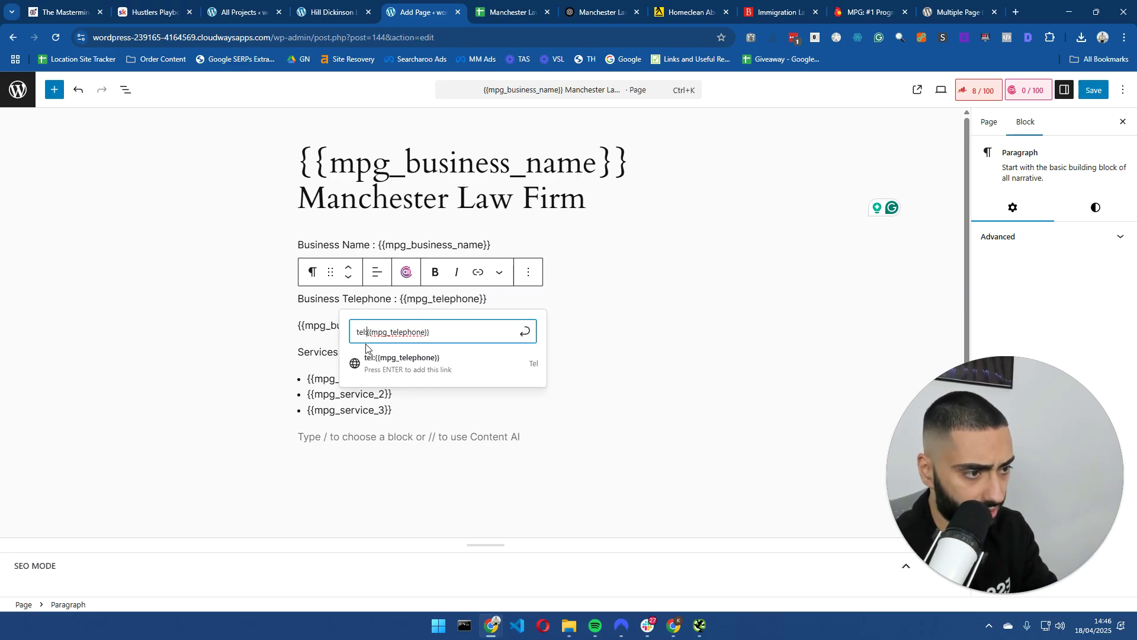
pyautogui.click(373, 364)
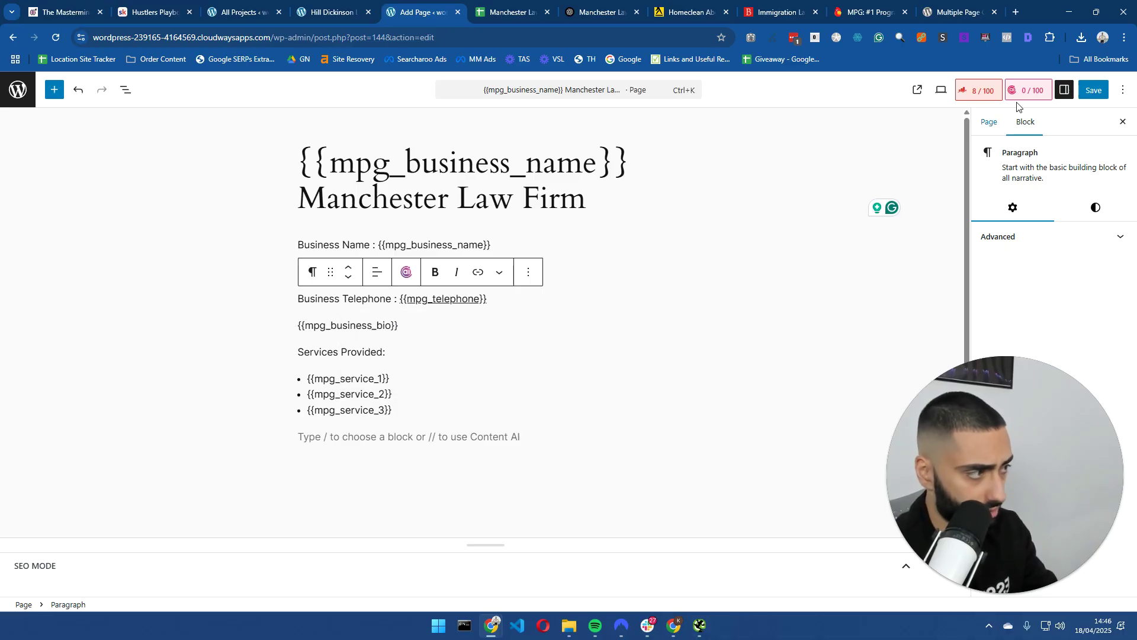
pyautogui.click(1100, 90)
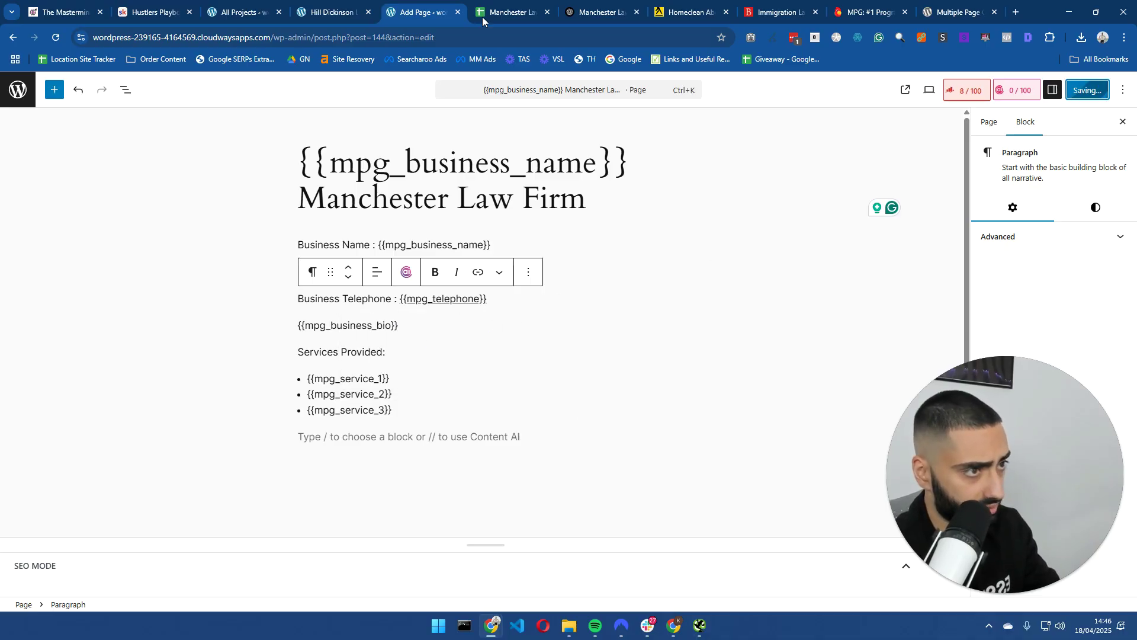
# - Reload the live Hill Dickinson LLP page and test its phone call link, cancelling the app prompt
pyautogui.click(320, 13)
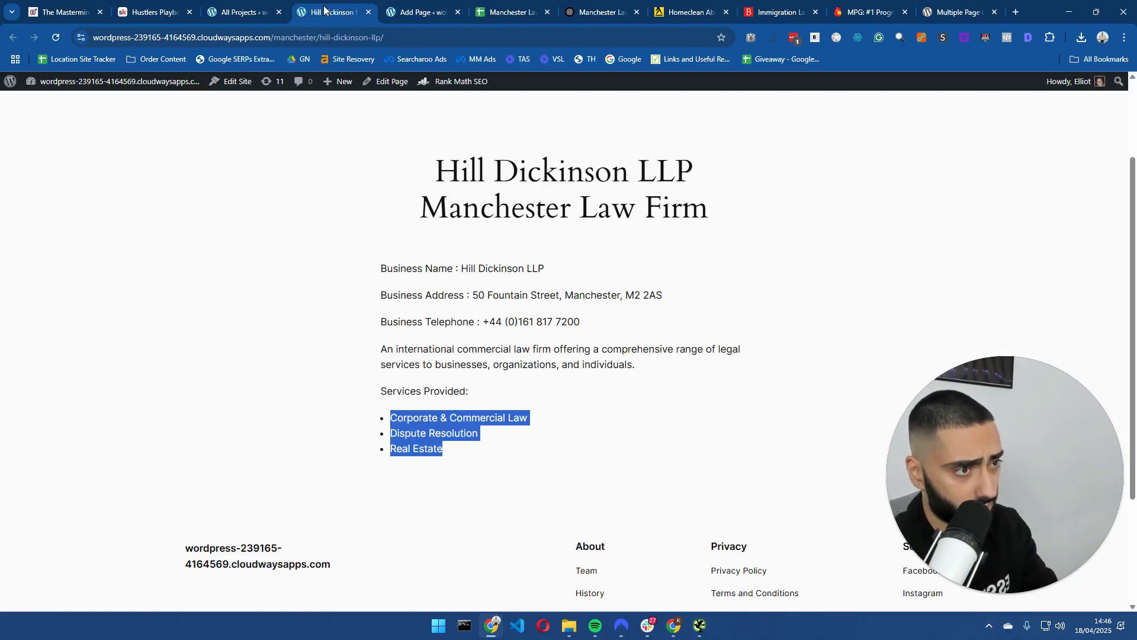
pyautogui.click(280, 183)
pyautogui.rightClick(279, 184)
pyautogui.click(325, 230)
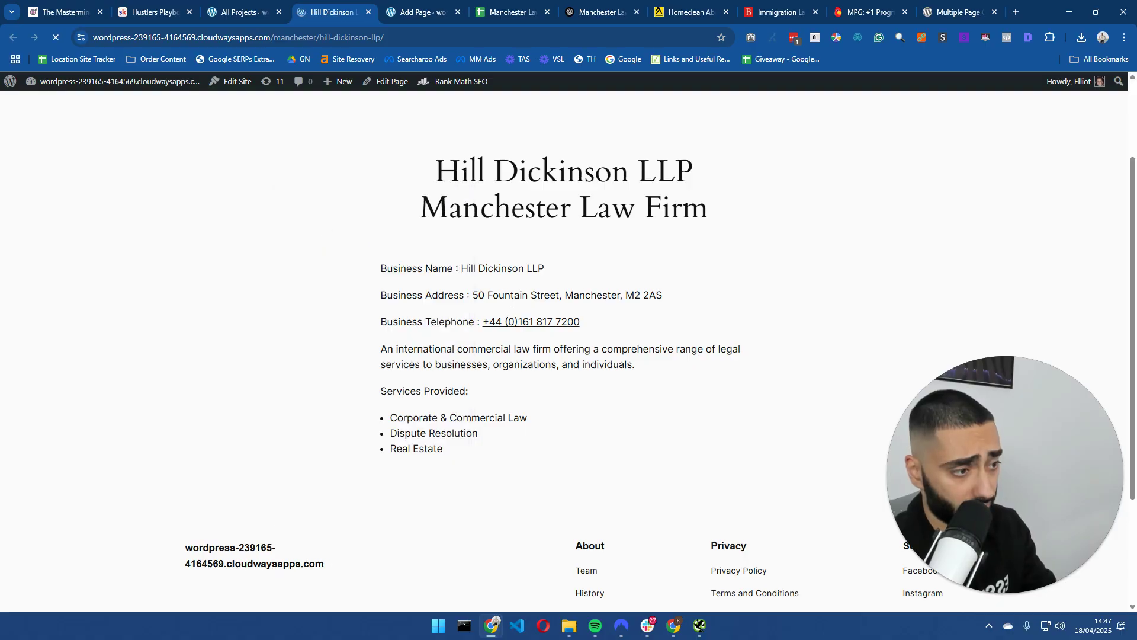
pyautogui.click(546, 330)
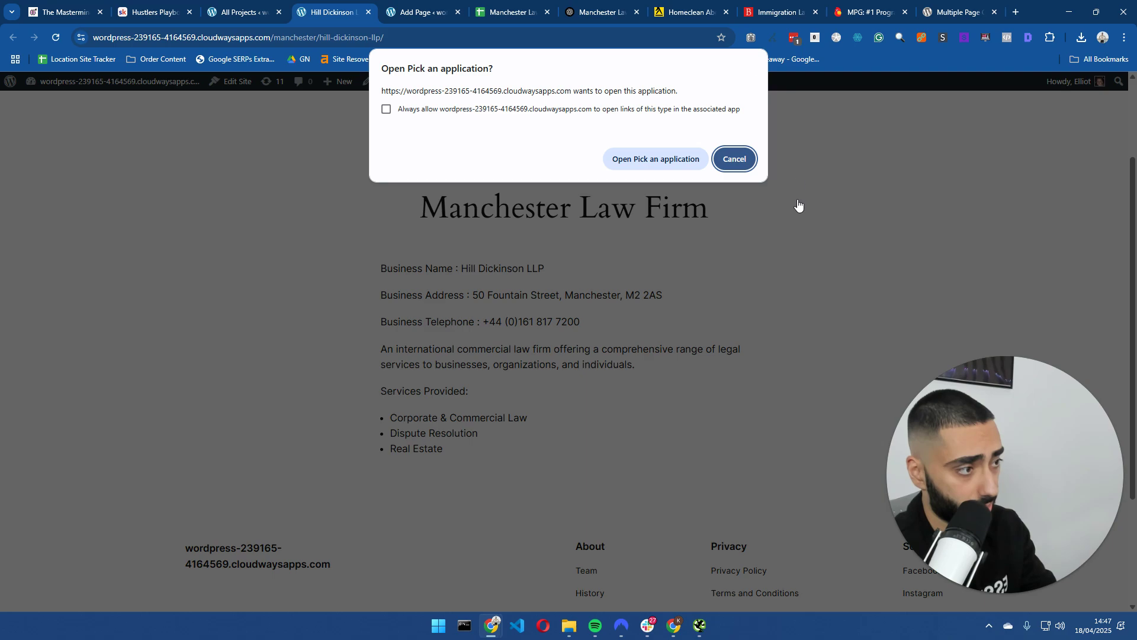
pyautogui.click(735, 160)
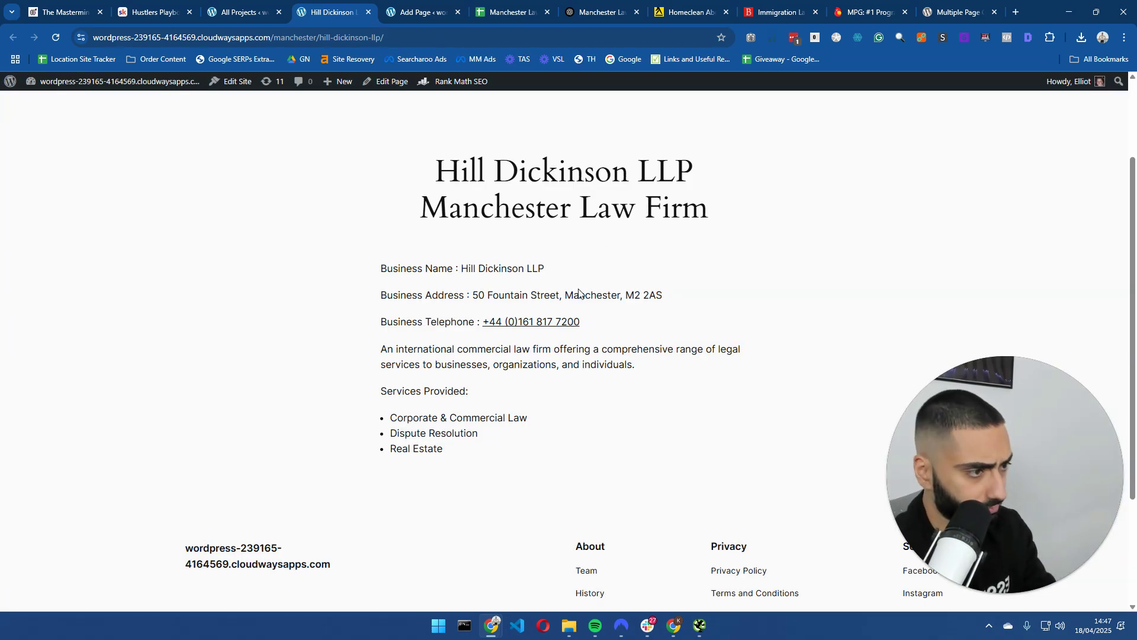
pyautogui.moveTo(481, 294); pyautogui.dragTo(598, 299)
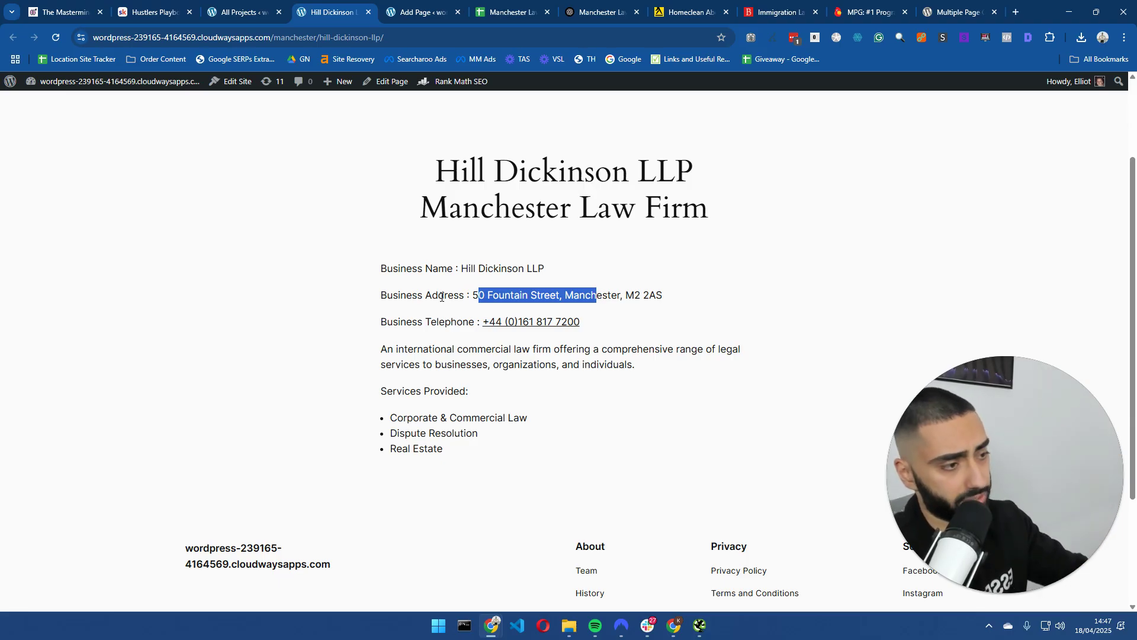
pyautogui.moveTo(436, 172); pyautogui.dragTo(733, 235)
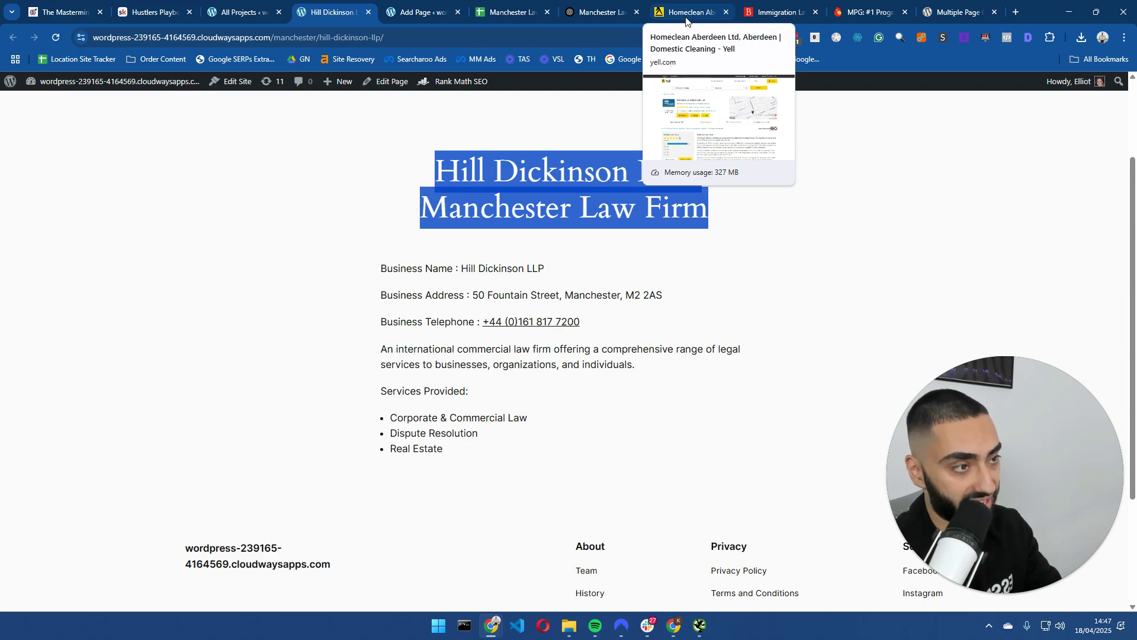
pyautogui.moveTo(686, 21); pyautogui.dragTo(418, 18)
pyautogui.scroll(-4, 583, 346)
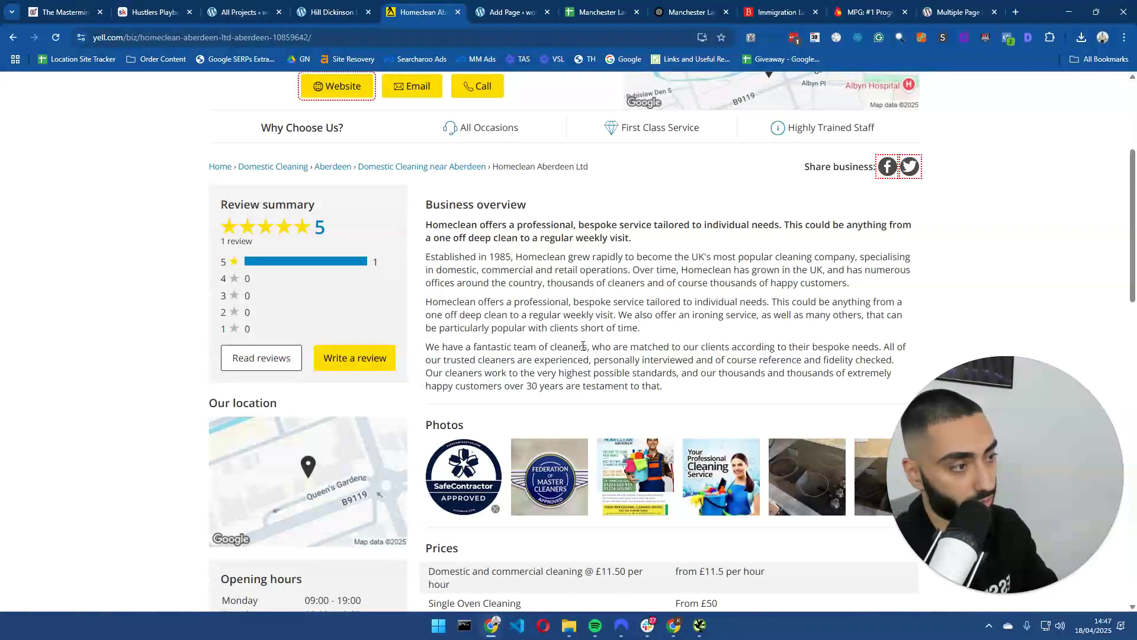
pyautogui.scroll(3, 583, 346)
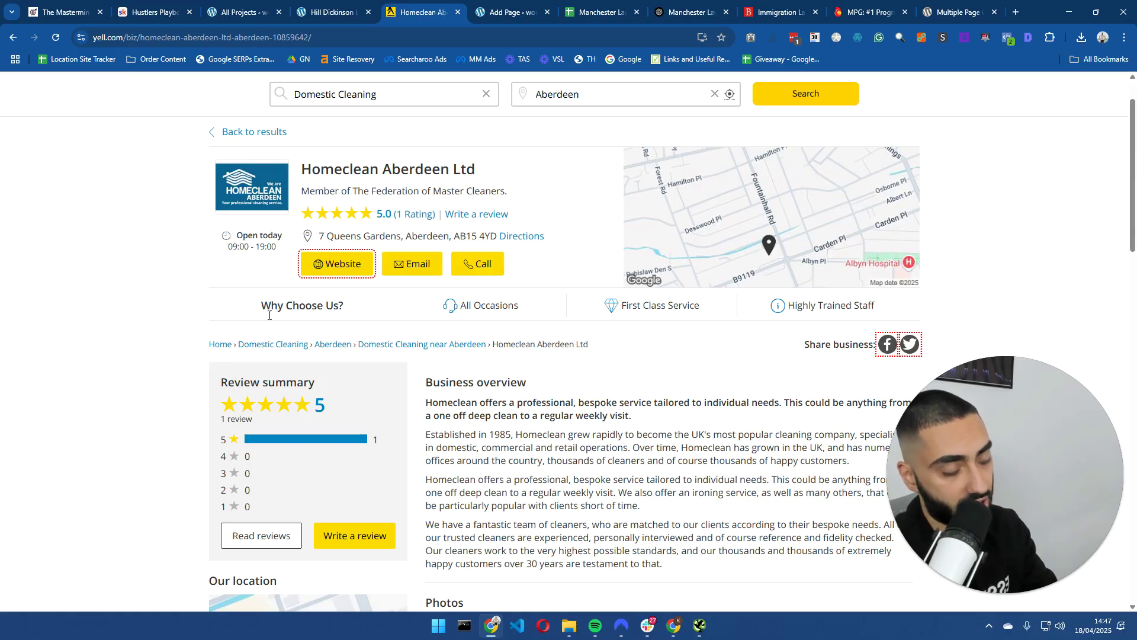
pyautogui.scroll(-7, 269, 315)
pyautogui.moveTo(220, 361); pyautogui.dragTo(419, 444)
pyautogui.scroll(-4, 703, 348)
pyautogui.scroll(7, 638, 307)
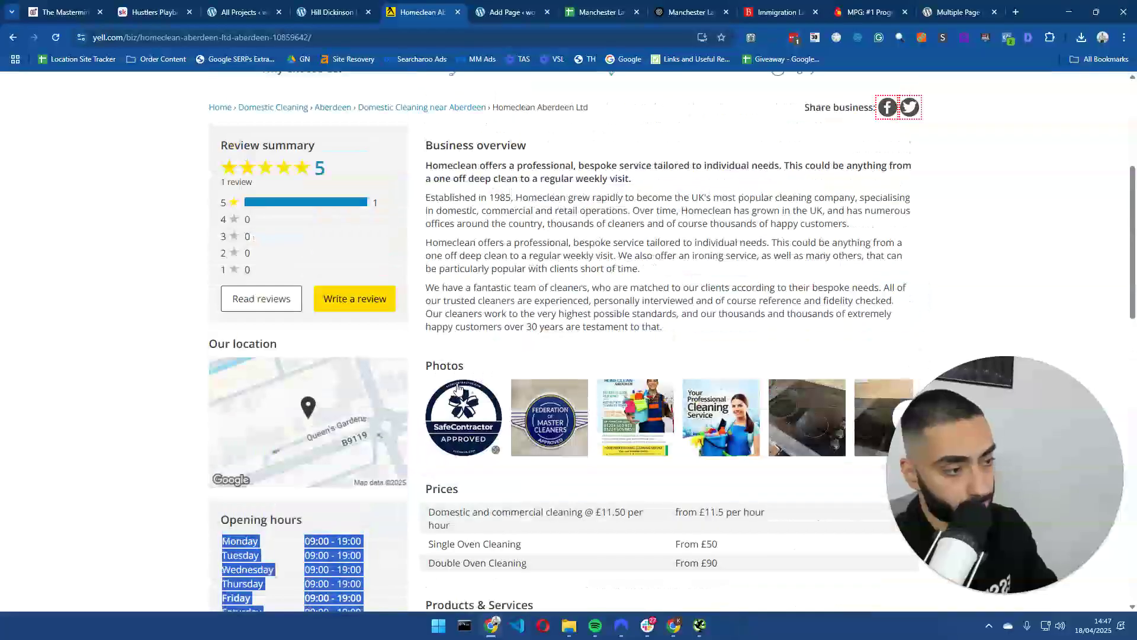
pyautogui.click(333, 12)
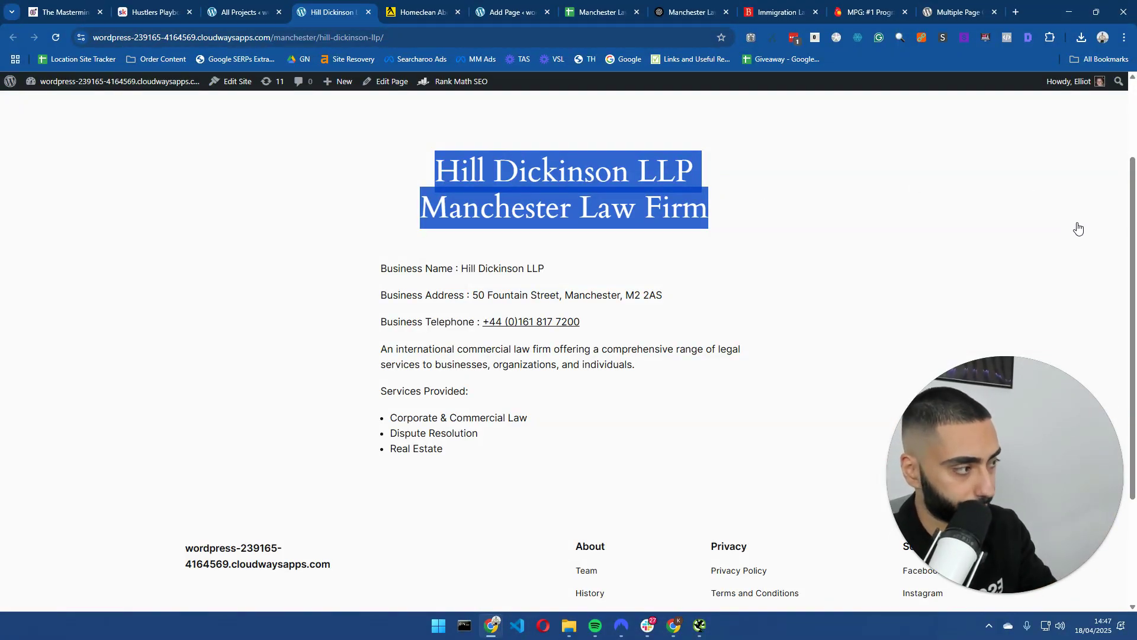
# - Open the Addleshaw Goddard and Browne Jacobson pages, then select Addleshaw Goddard LLP's name for a Google search
pyautogui.click(240, 12)
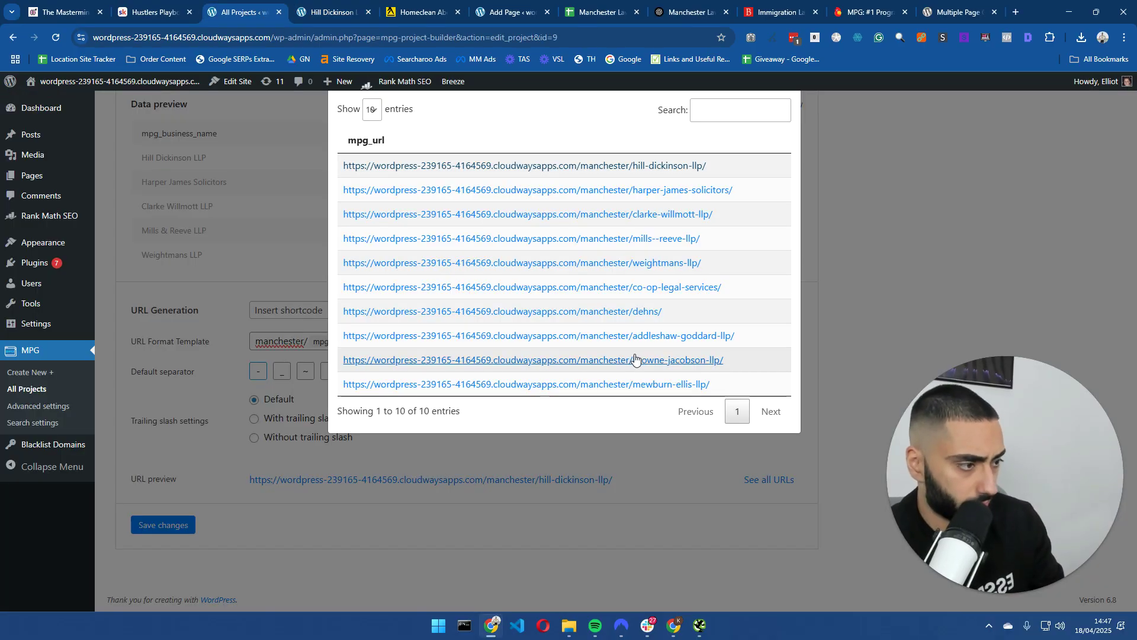
pyautogui.keyDown('ctrl'); pyautogui.click(645, 337); pyautogui.keyUp('ctrl')
pyautogui.keyDown('ctrl'); pyautogui.click(652, 360); pyautogui.keyUp('ctrl')
pyautogui.hotkey('ctrl', 'Tab')
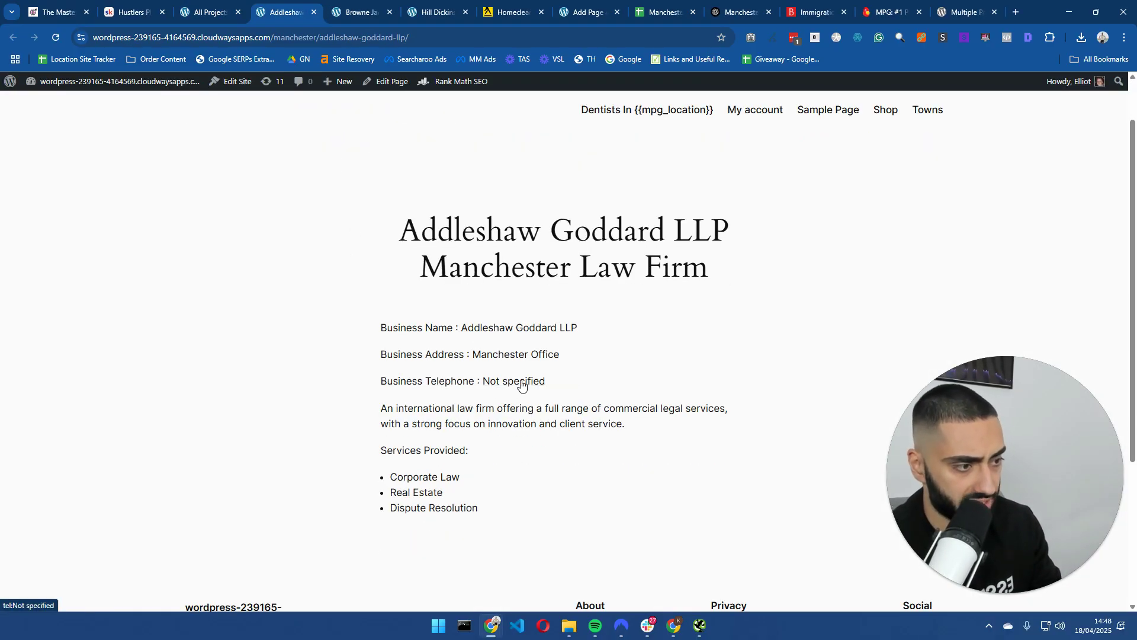
pyautogui.moveTo(551, 381); pyautogui.dragTo(482, 382)
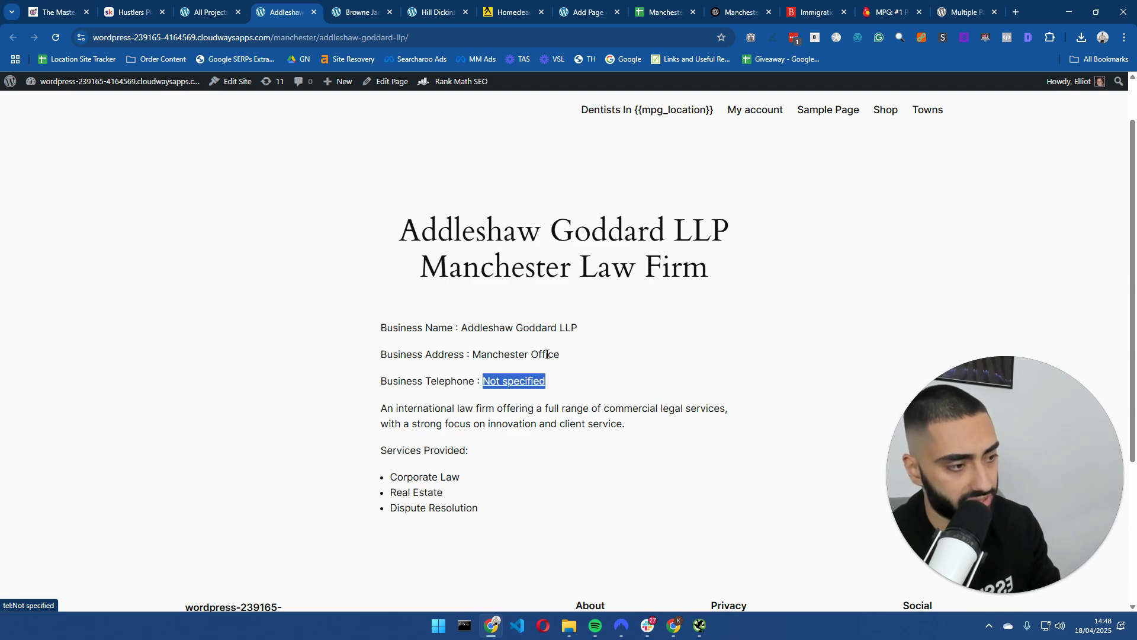
pyautogui.moveTo(573, 349)
pyautogui.mouseDown()
pyautogui.moveTo(581, 339)
pyautogui.moveTo(462, 327)
pyautogui.moveTo(579, 329)
pyautogui.mouseUp()
pyautogui.rightClick(570, 341)
pyautogui.click(589, 379)
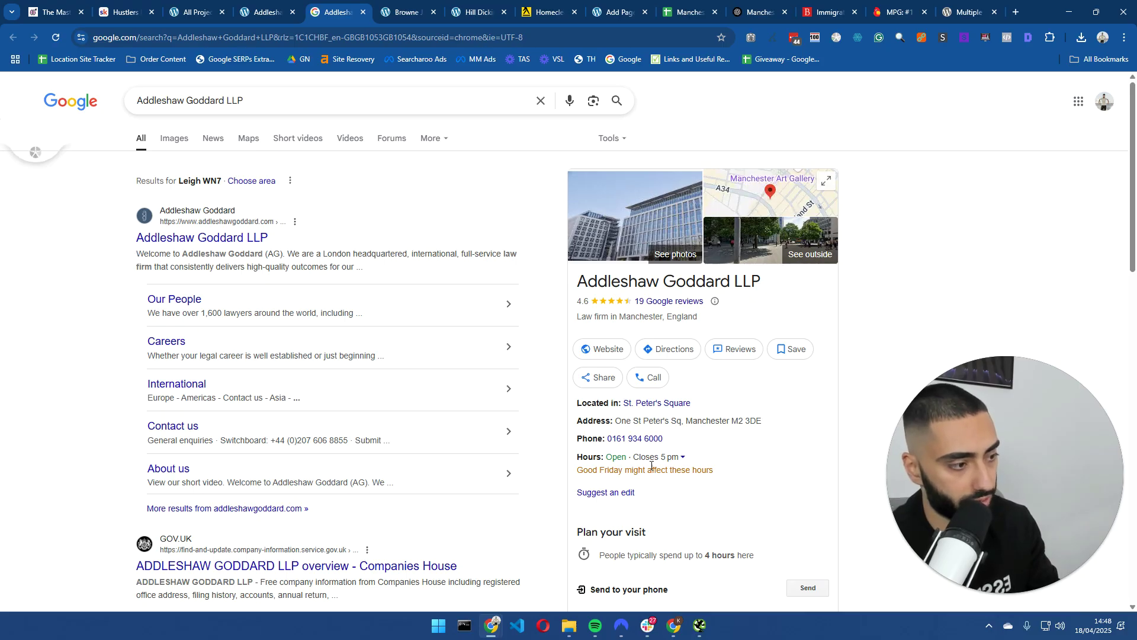
pyautogui.moveTo(672, 444); pyautogui.dragTo(608, 439)
pyautogui.hotkey('ctrl', 'c')
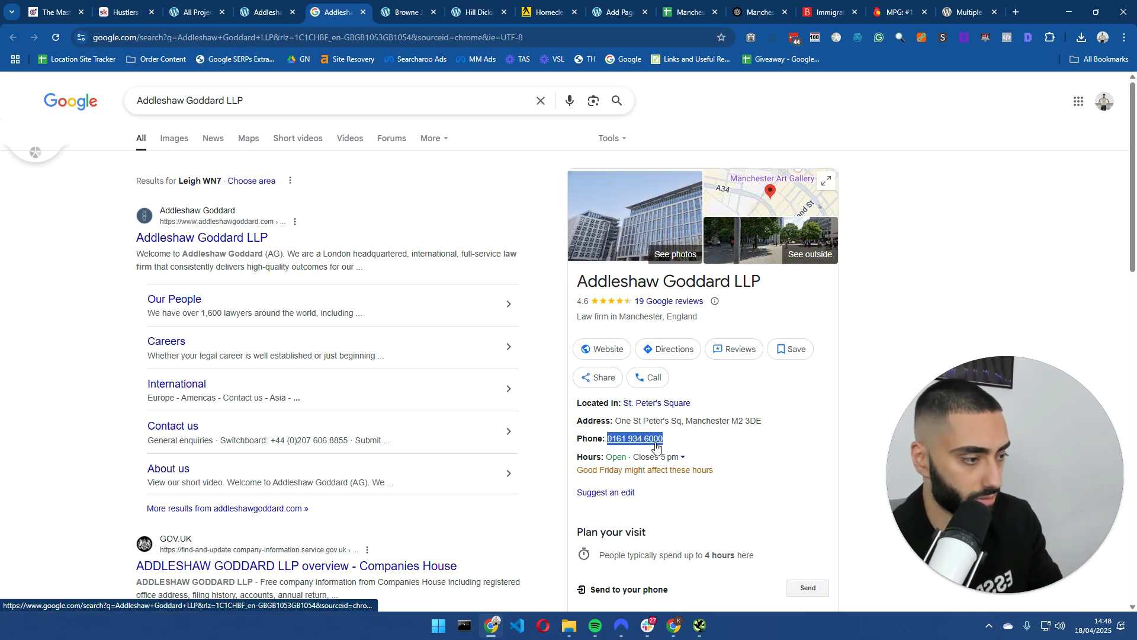
pyautogui.click(264, 13)
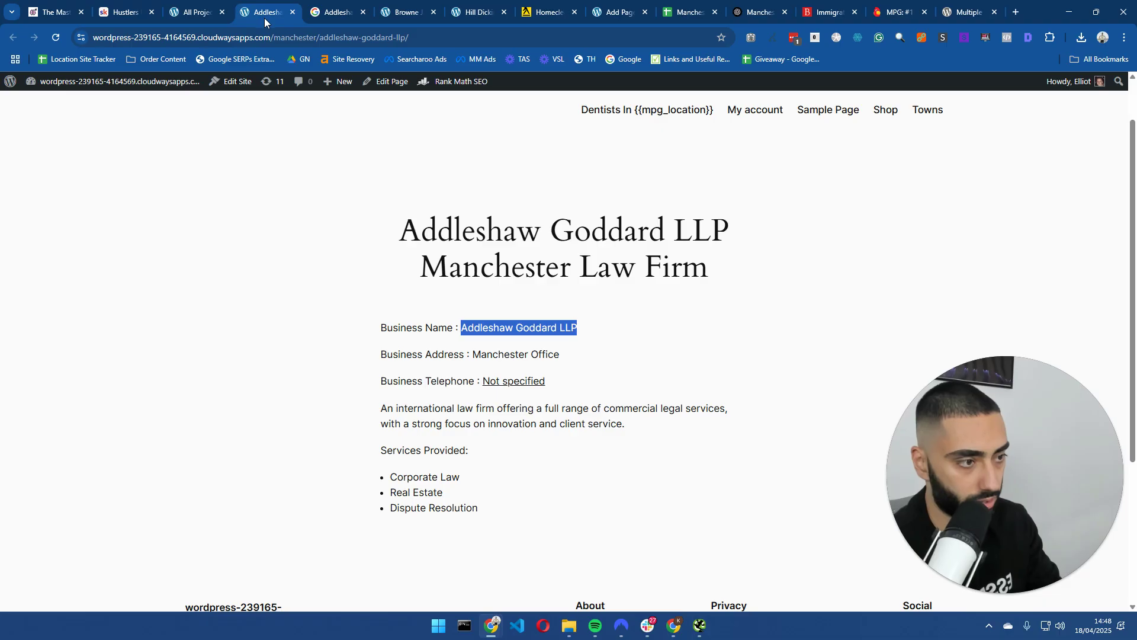
pyautogui.moveTo(687, 12); pyautogui.dragTo(335, 12)
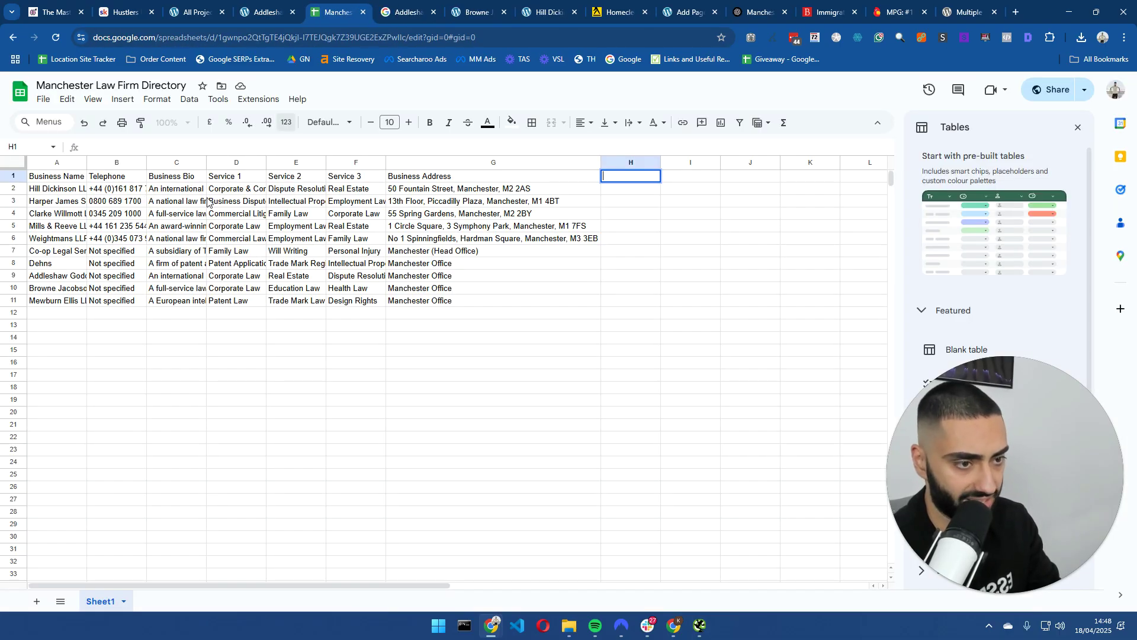
pyautogui.click(117, 277)
pyautogui.doubleClick(117, 276)
pyautogui.hotkey('ctrl', 'v')
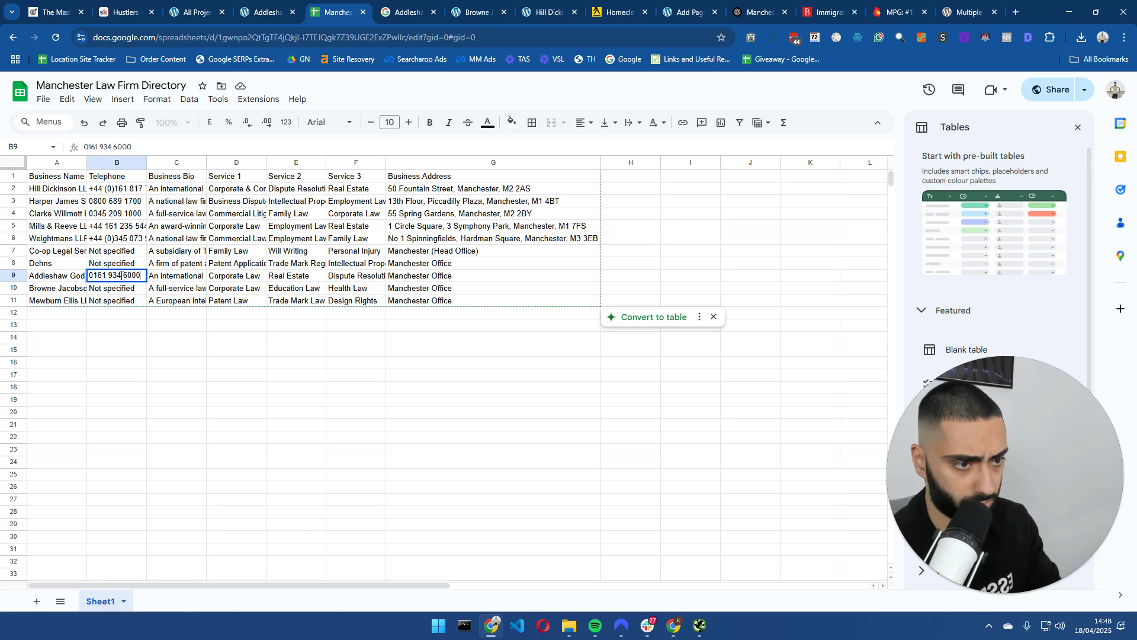
pyautogui.press('Return')
pyautogui.click(265, 12)
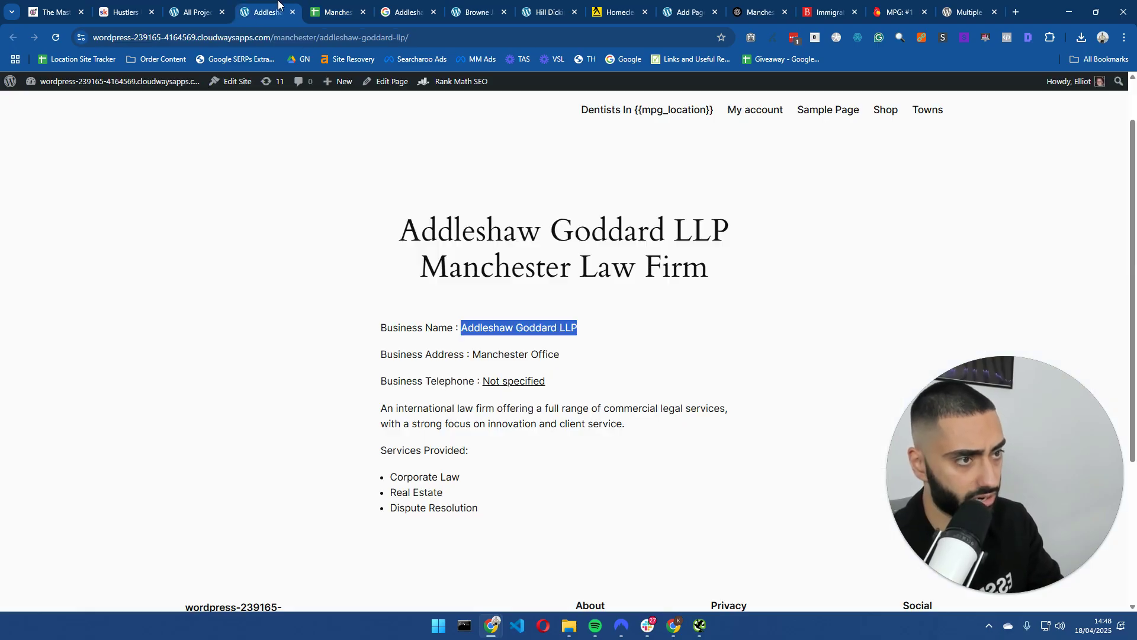
pyautogui.rightClick(312, 245)
pyautogui.click(358, 294)
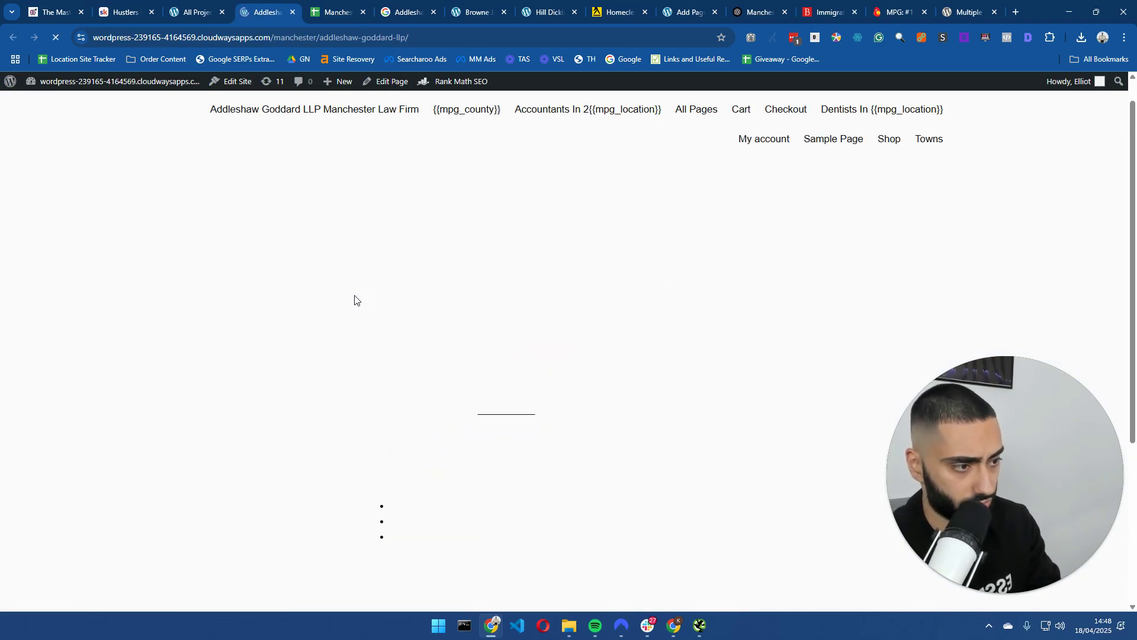
pyautogui.click(198, 11)
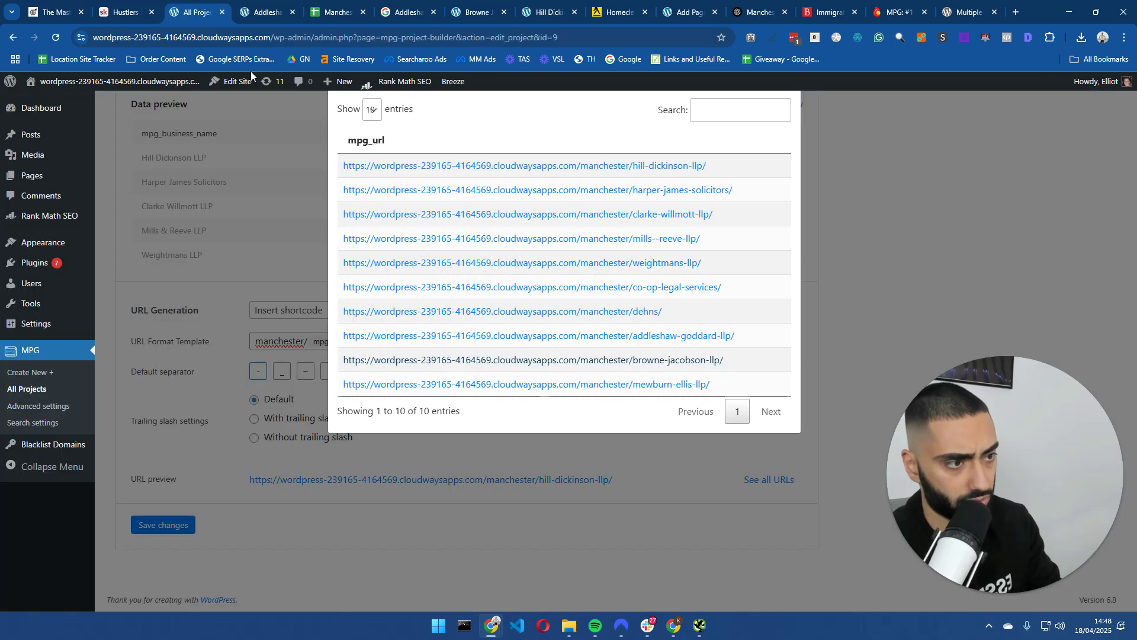
pyautogui.click(288, 222)
pyautogui.scroll(5, 407, 255)
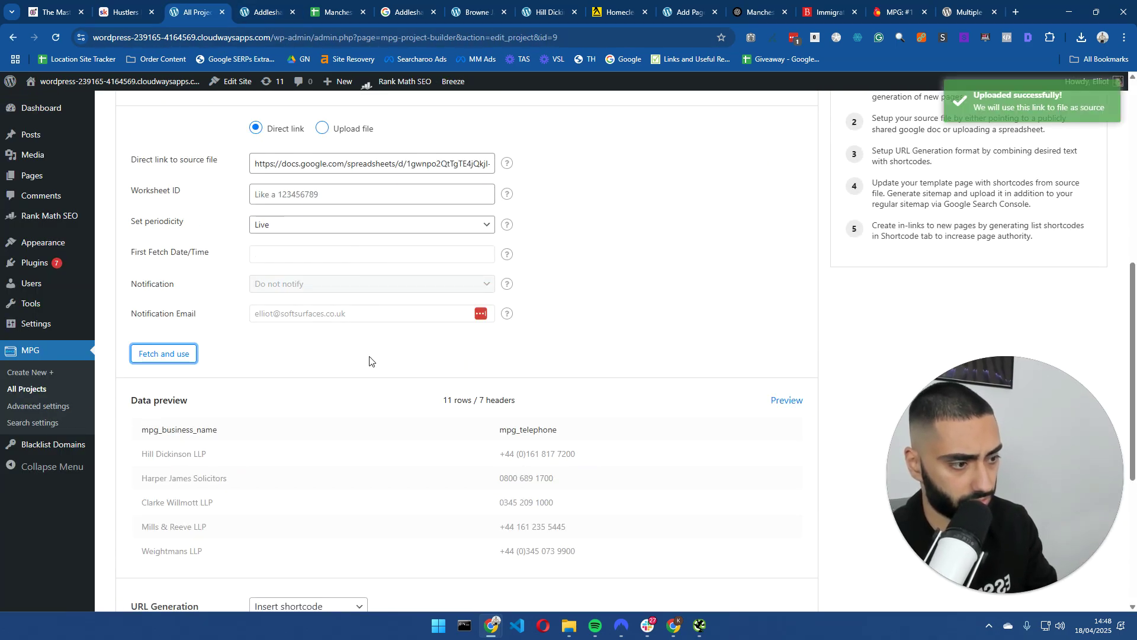
pyautogui.scroll(-2, 364, 361)
pyautogui.click(264, 12)
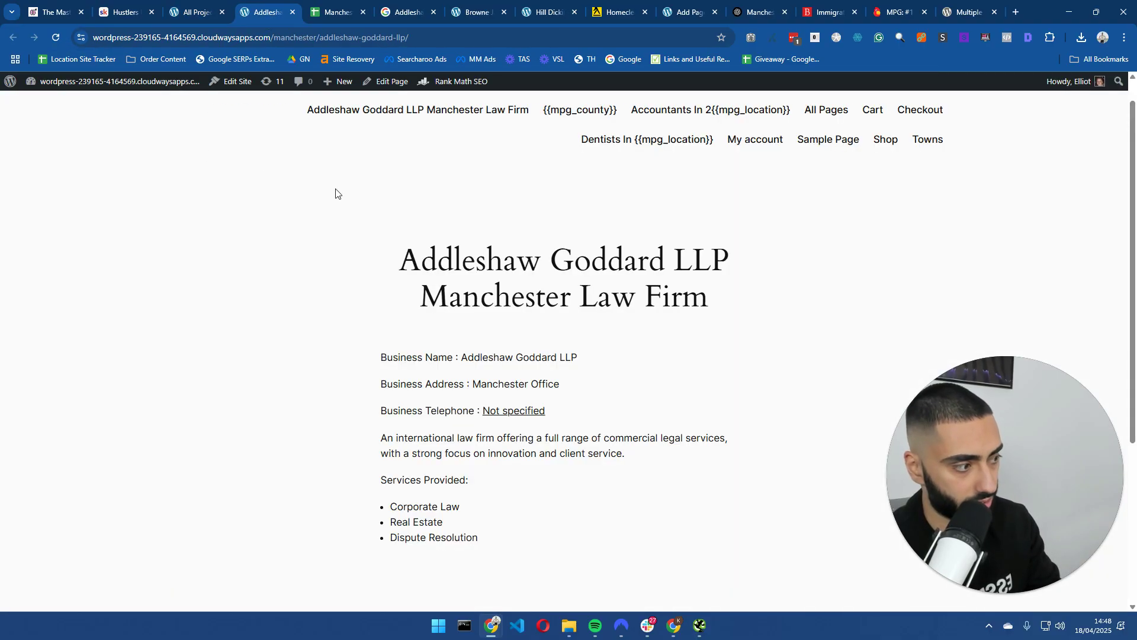
pyautogui.moveTo(546, 410); pyautogui.dragTo(520, 411)
pyautogui.press('F12')
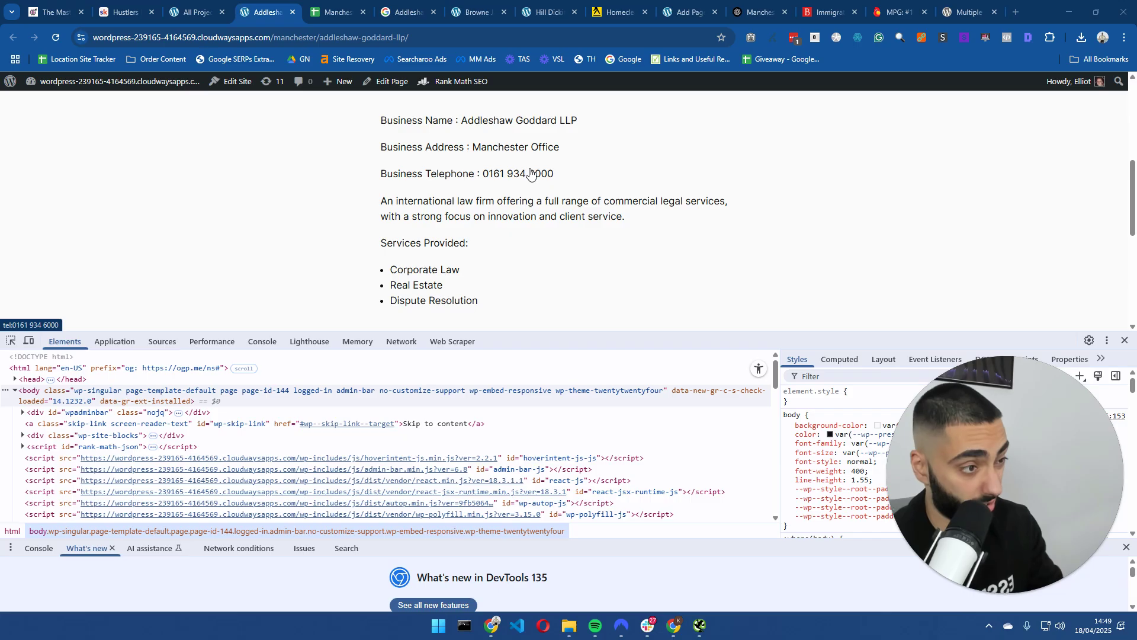
pyautogui.moveTo(575, 181); pyautogui.dragTo(472, 184)
pyautogui.click(586, 164)
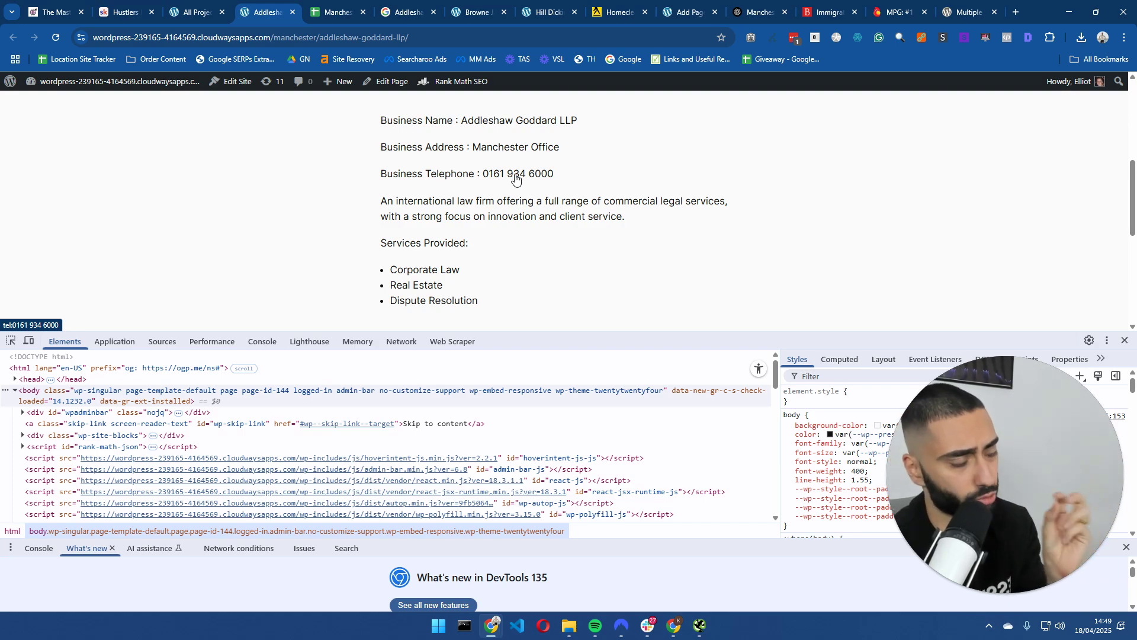
# - Review the remaining 'Not specified' telephones and vague 'Manchester Office' addresses, then go to Hustlers Playbook
pyautogui.click(336, 12)
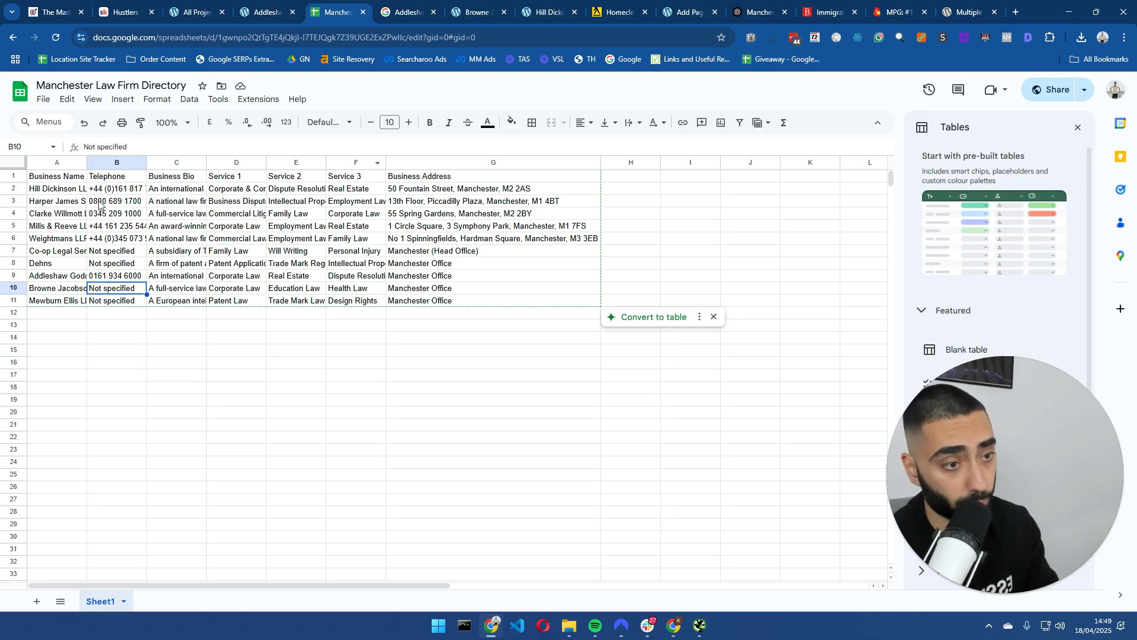
pyautogui.moveTo(102, 191); pyautogui.dragTo(122, 299)
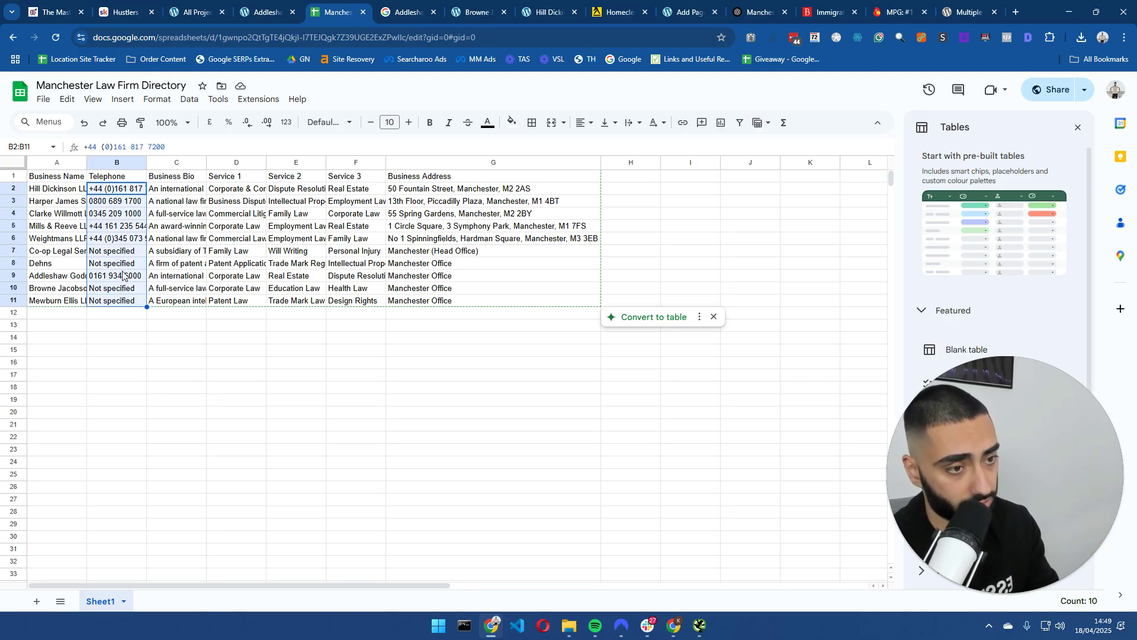
pyautogui.click(125, 263)
pyautogui.moveTo(118, 251); pyautogui.dragTo(113, 266)
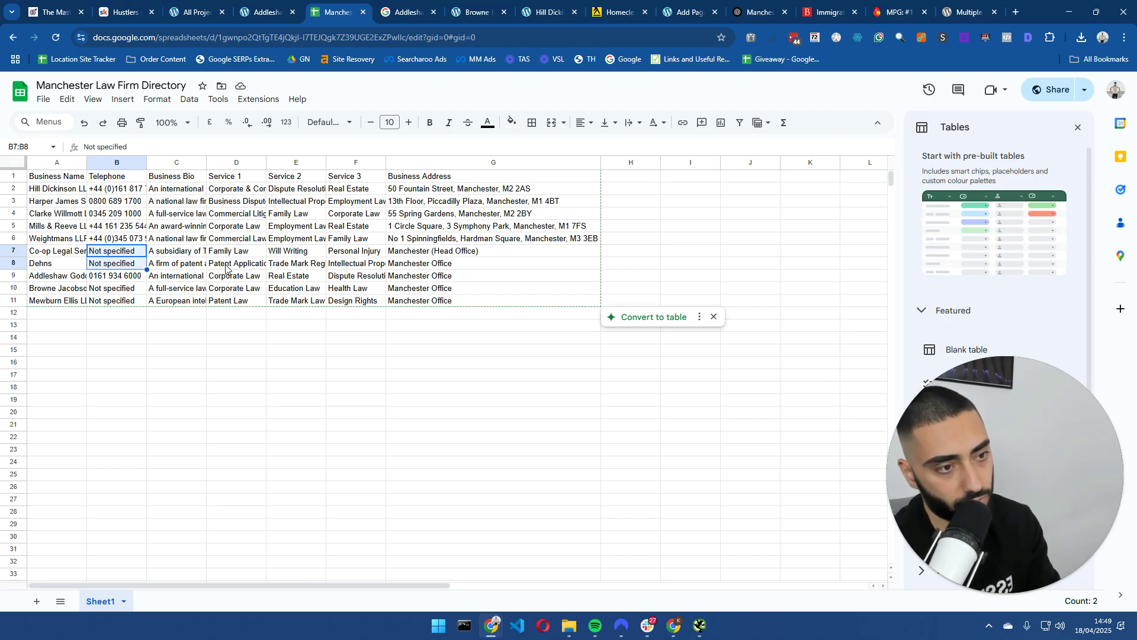
pyautogui.moveTo(415, 254); pyautogui.dragTo(429, 290)
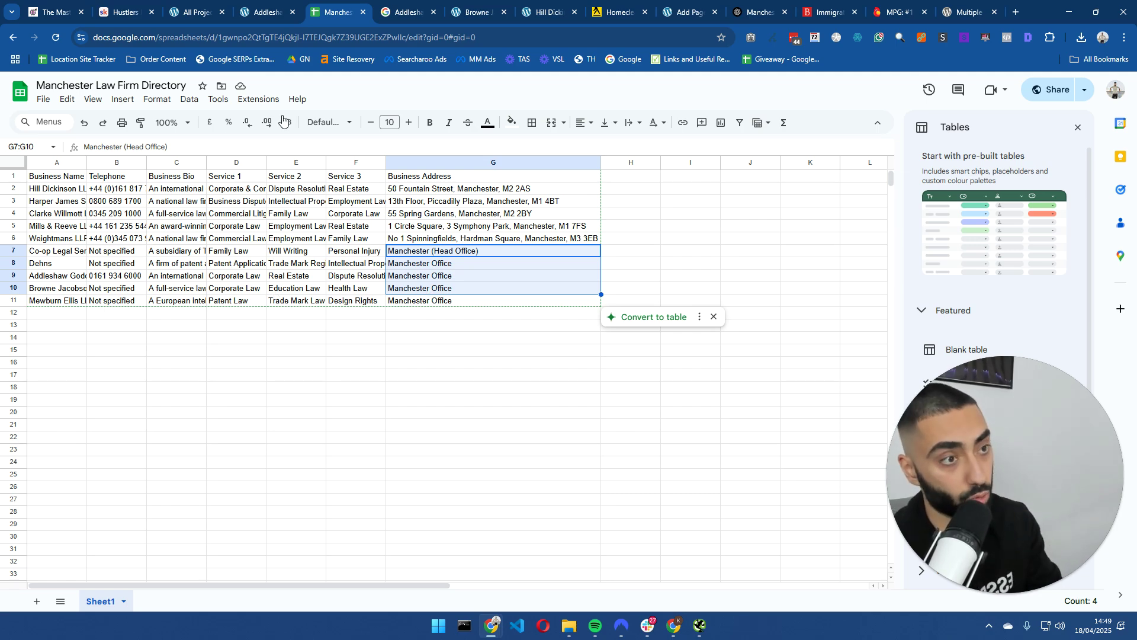
pyautogui.click(264, 12)
pyautogui.hotkey('ctrl', '2')
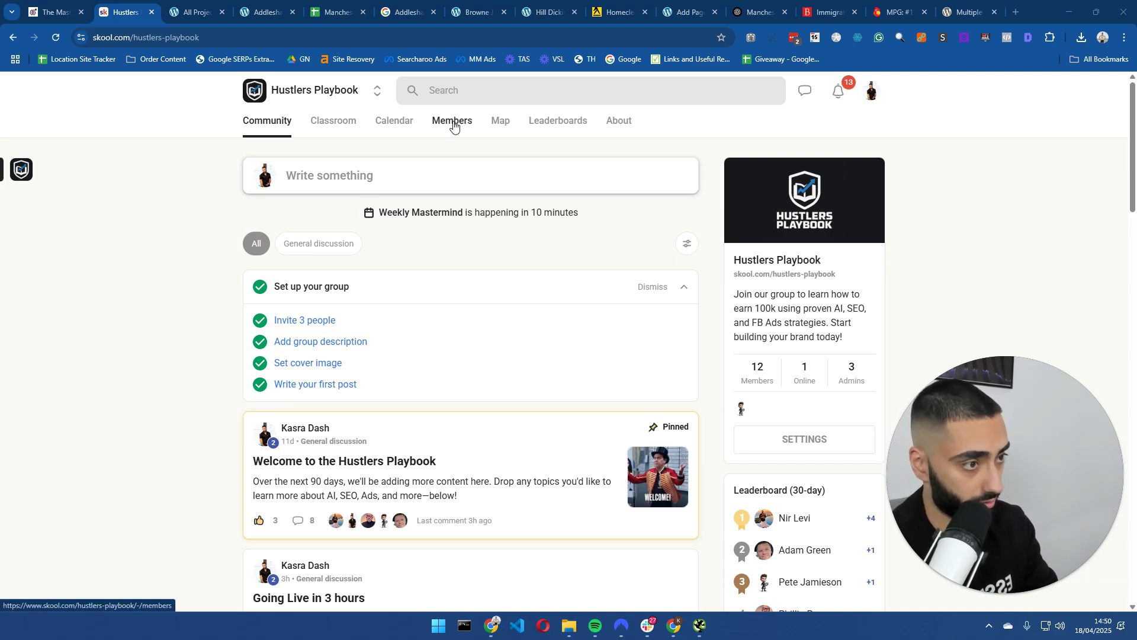
# - Show the April 2025 Hustlers Playbook calendar with its Friday 3pm Weekly Mastermind sessions
pyautogui.click(389, 124)
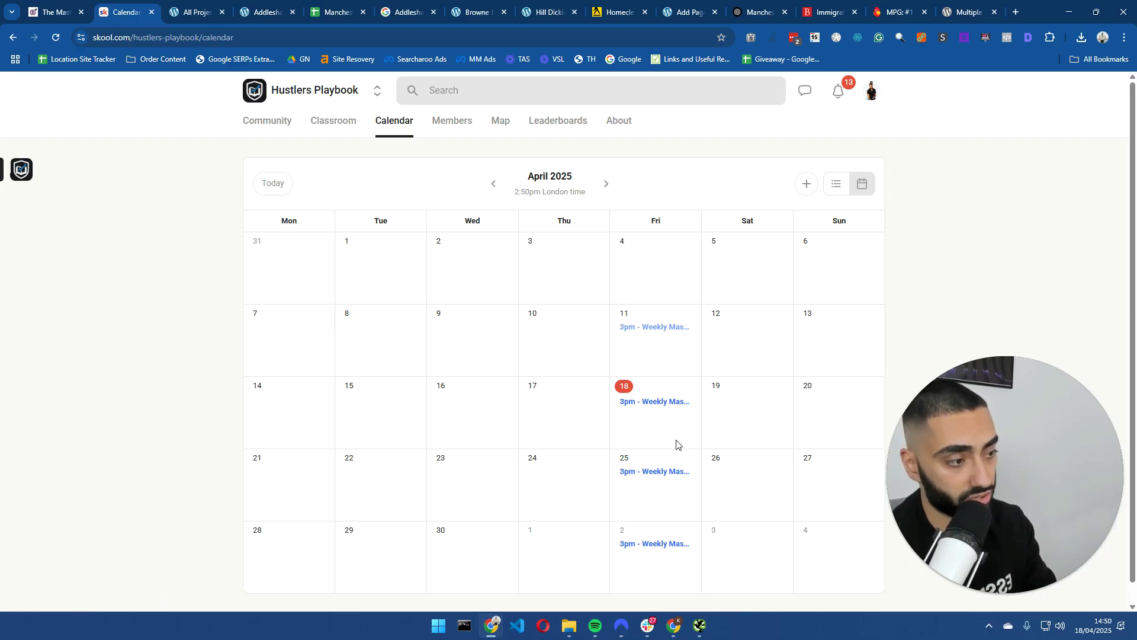
pyautogui.scroll(-1, 639, 428)
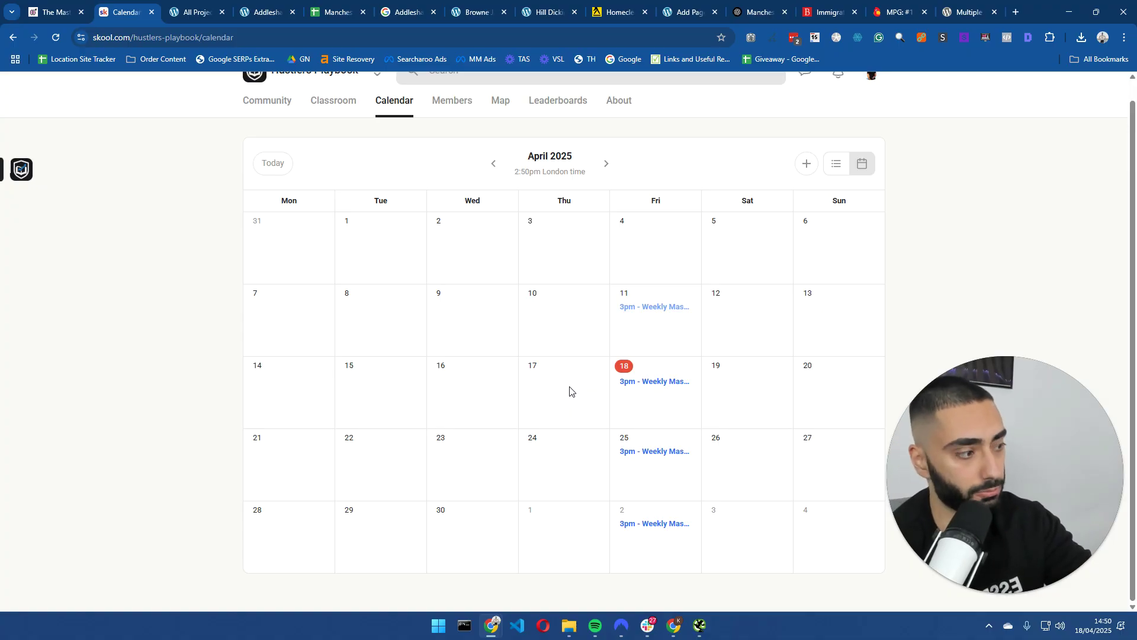
# - Look over The MasterMinders homepage's event days, speakers and ticket prices, ending back near the top
pyautogui.click(53, 11)
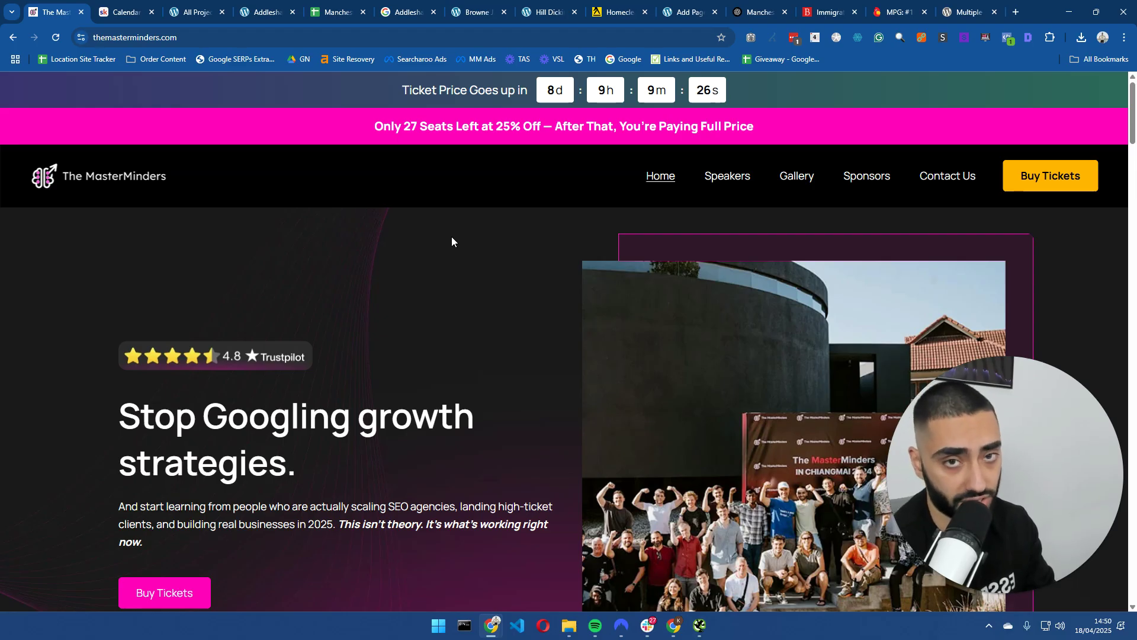
pyautogui.scroll(-7, 453, 237)
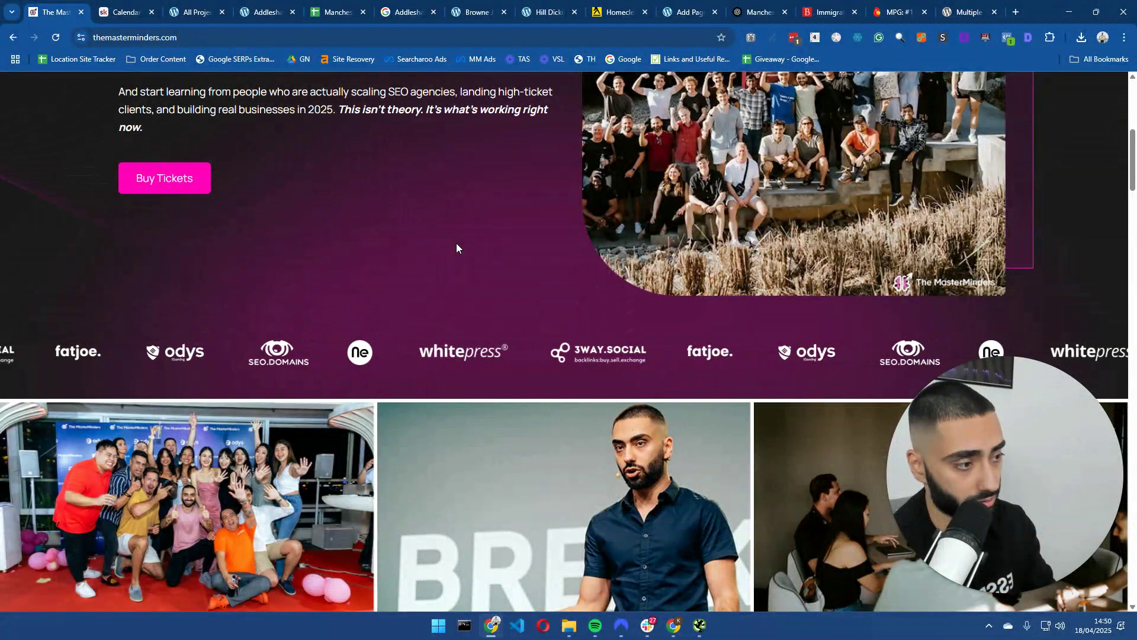
pyautogui.scroll(4, 456, 243)
pyautogui.scroll(2, 456, 246)
pyautogui.scroll(-12, 456, 246)
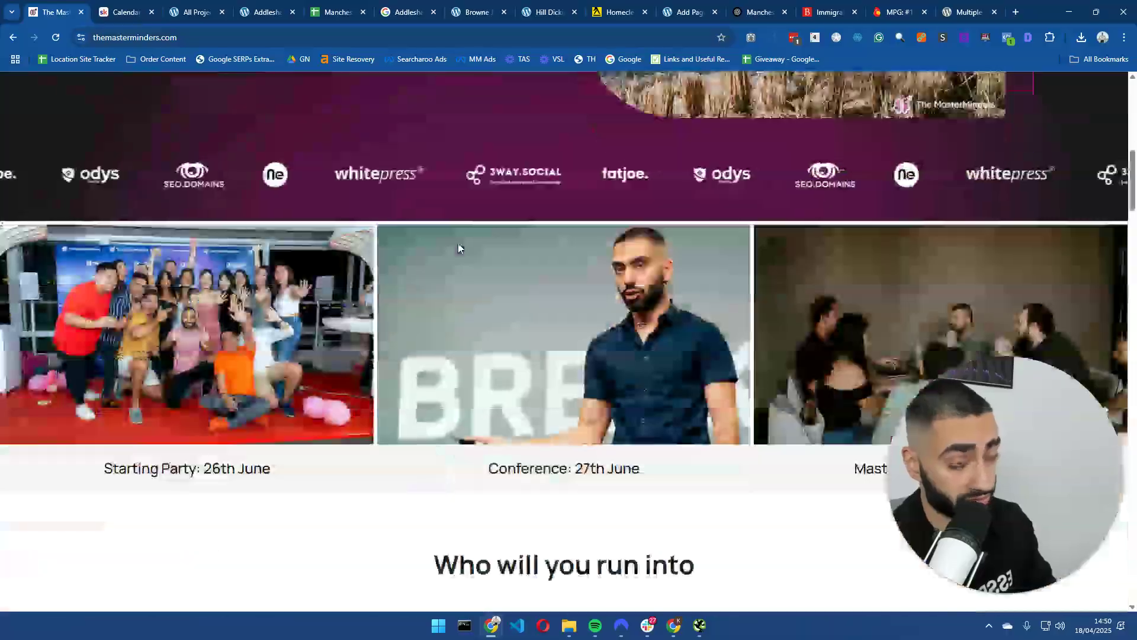
pyautogui.scroll(-14, 460, 247)
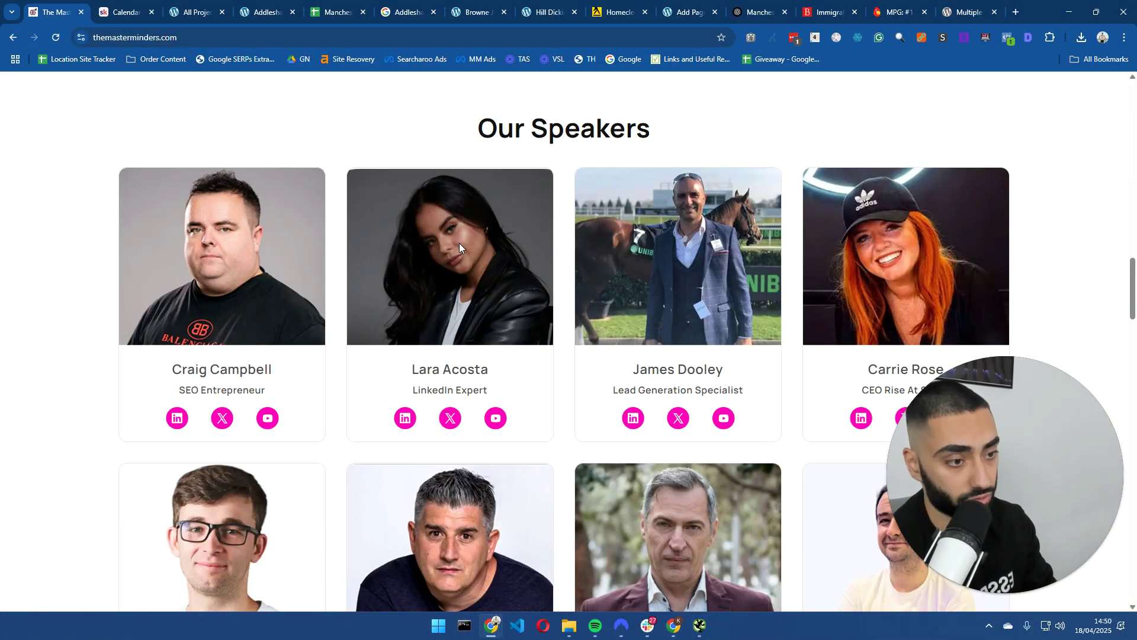
pyautogui.scroll(-1, 460, 248)
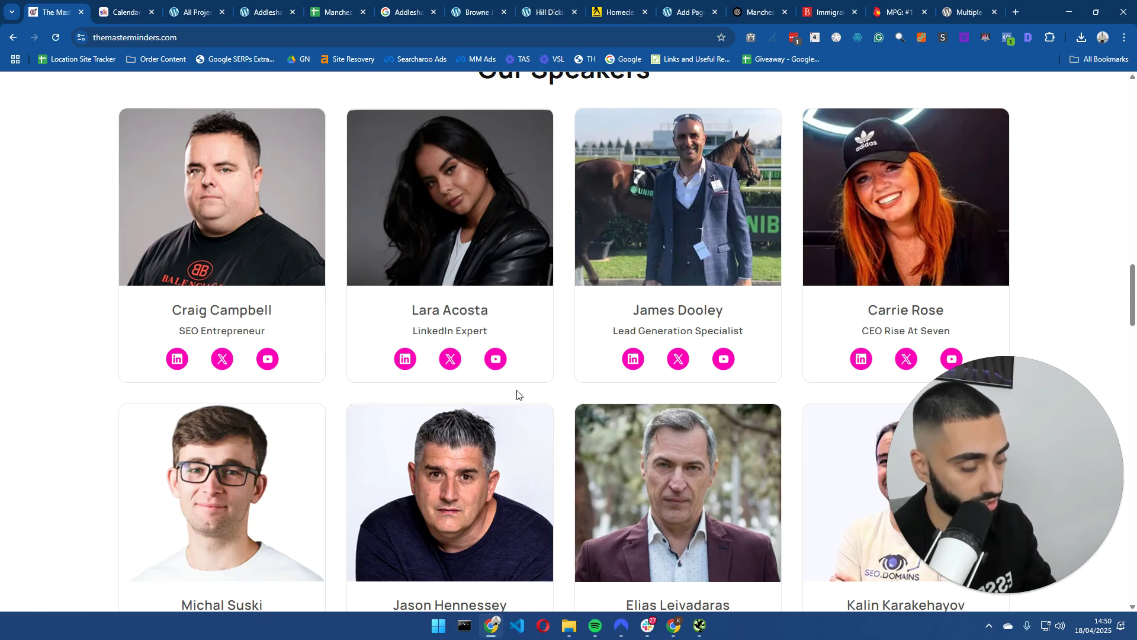
pyautogui.scroll(-12, 517, 393)
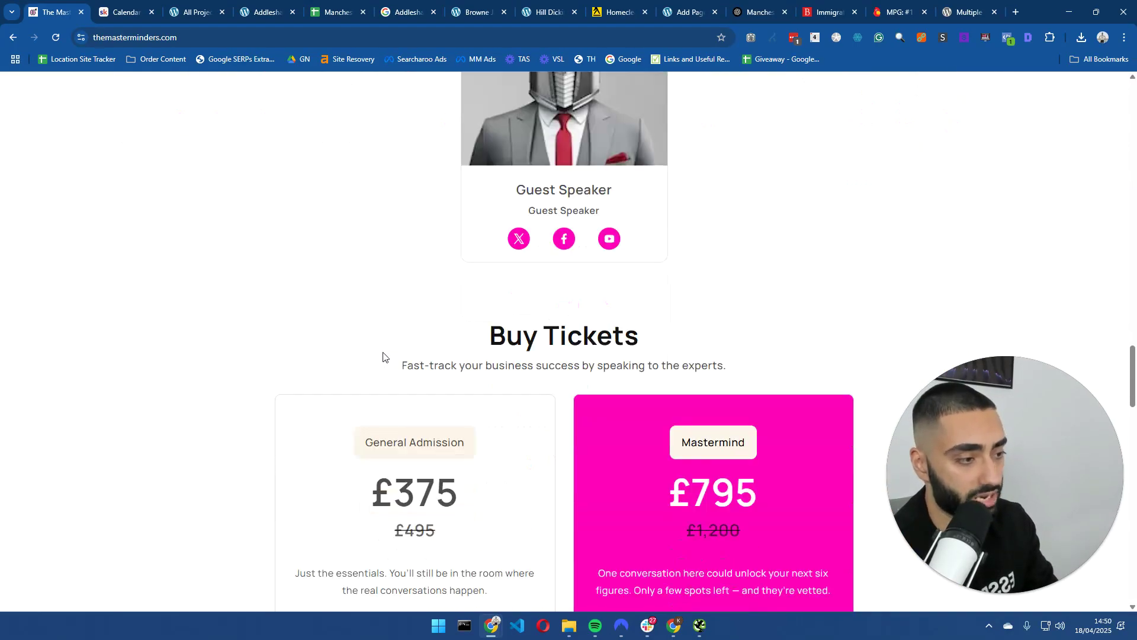
pyautogui.scroll(-4, 382, 355)
pyautogui.scroll(20, 249, 385)
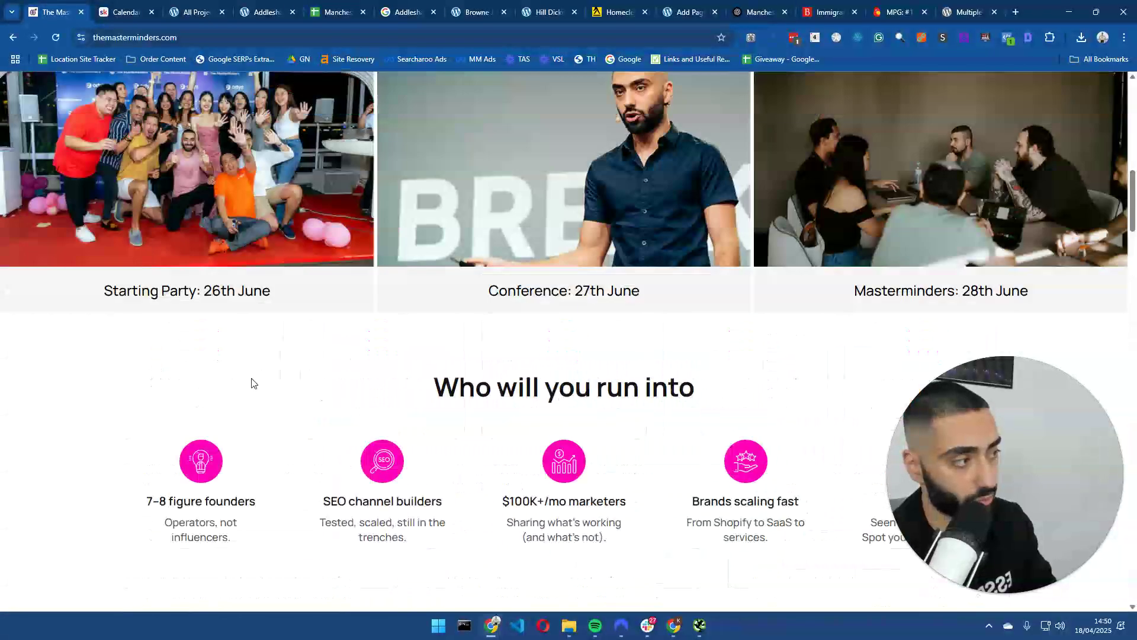
pyautogui.scroll(15, 251, 382)
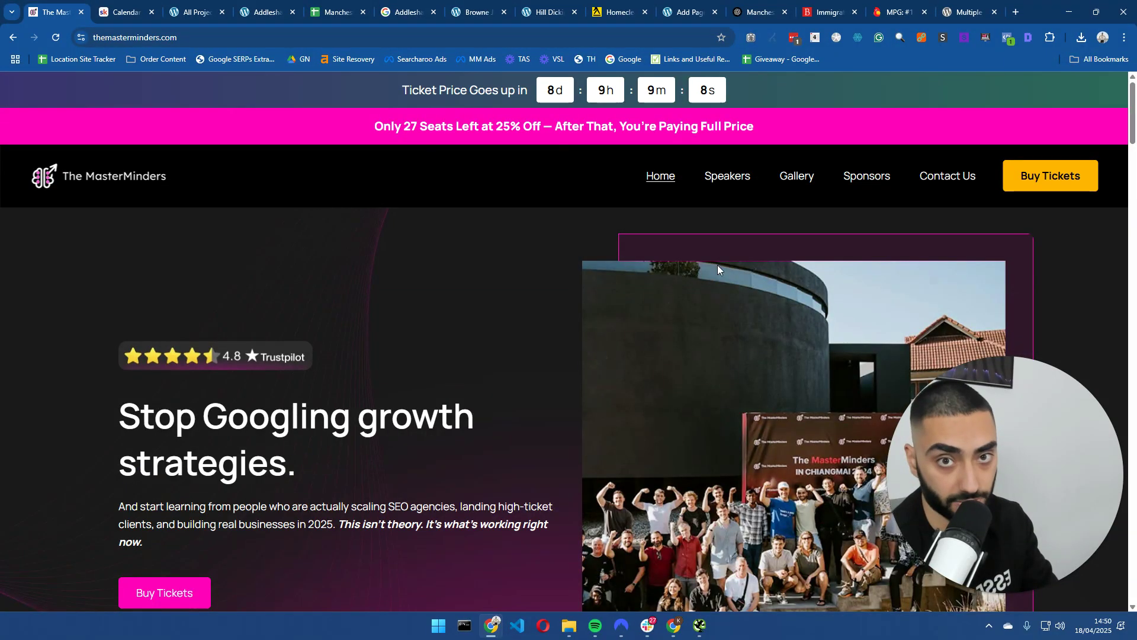